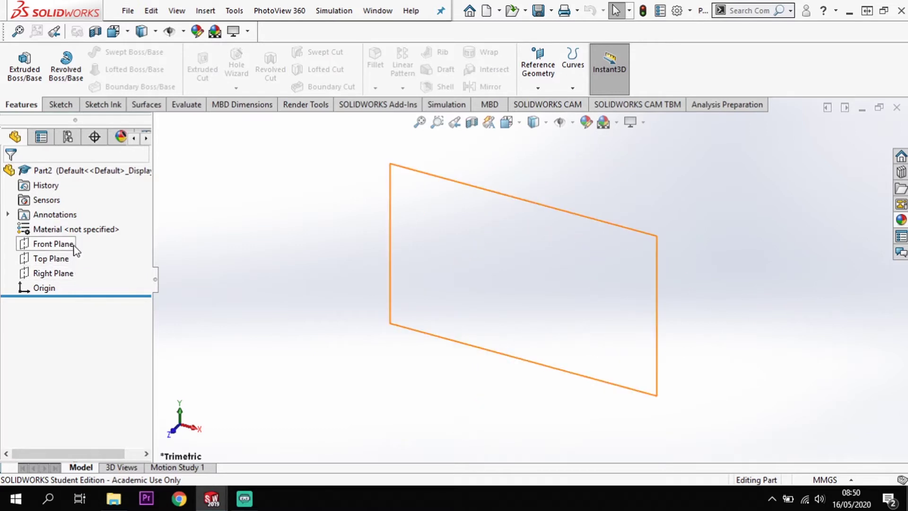
- Start a new sketch on the Front Plane
left_click(54, 244)
left_click(60, 105)
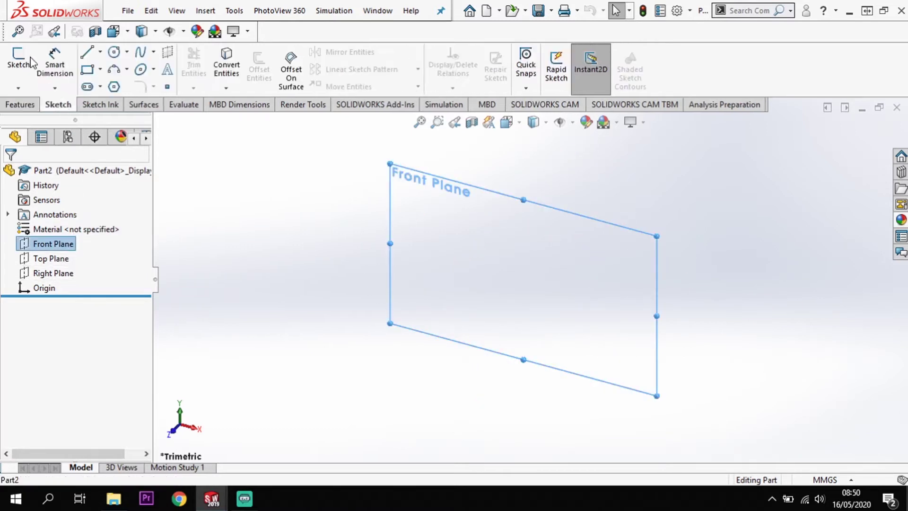
left_click(33, 63)
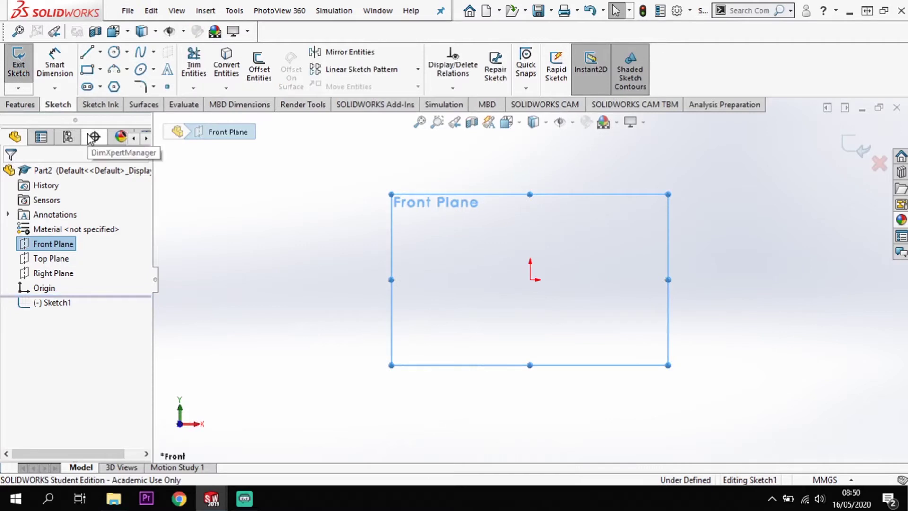
- Draw a vertical centerline about 35 mm long upward from the origin
left_click(100, 52)
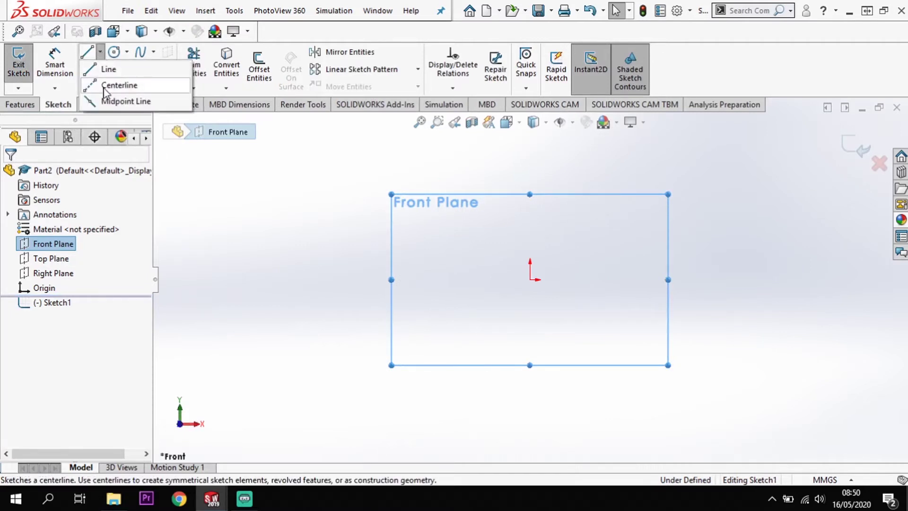
left_click(110, 86)
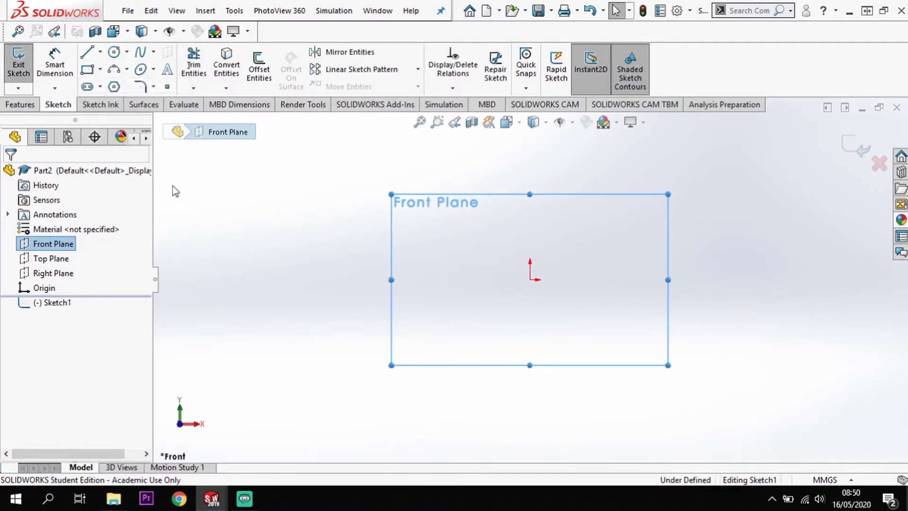
left_click(529, 279)
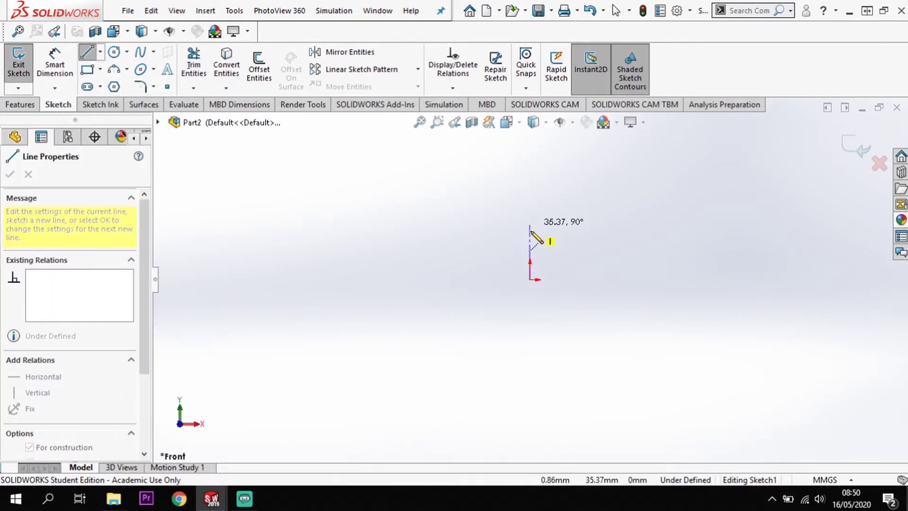
left_click(529, 225)
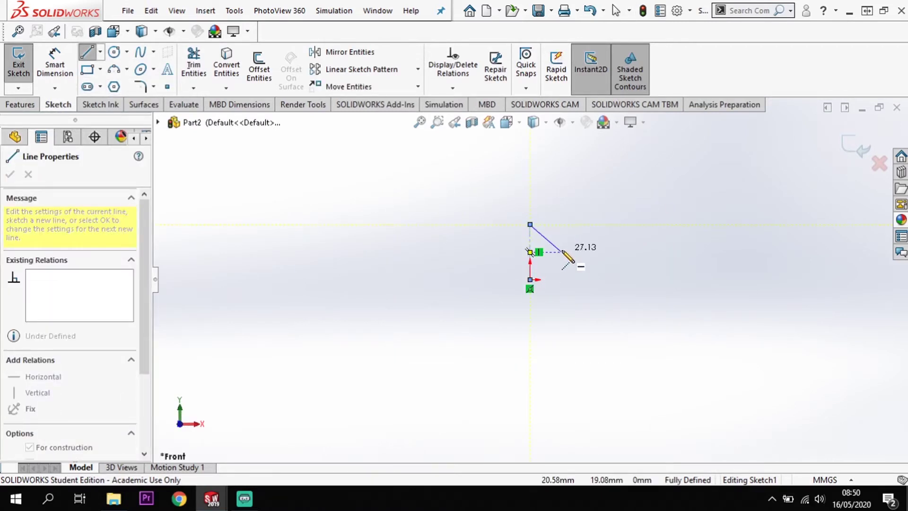
key("Escape")
scroll(556, 282, "down", 3)
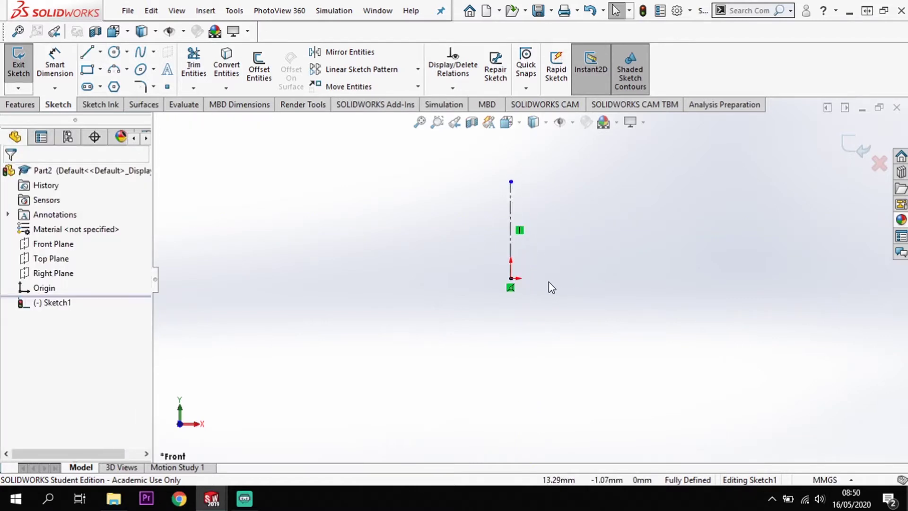
- Draw a horizontal centerline about 44 mm long from the origin in the positive X direction
key("l")
left_click(510, 278)
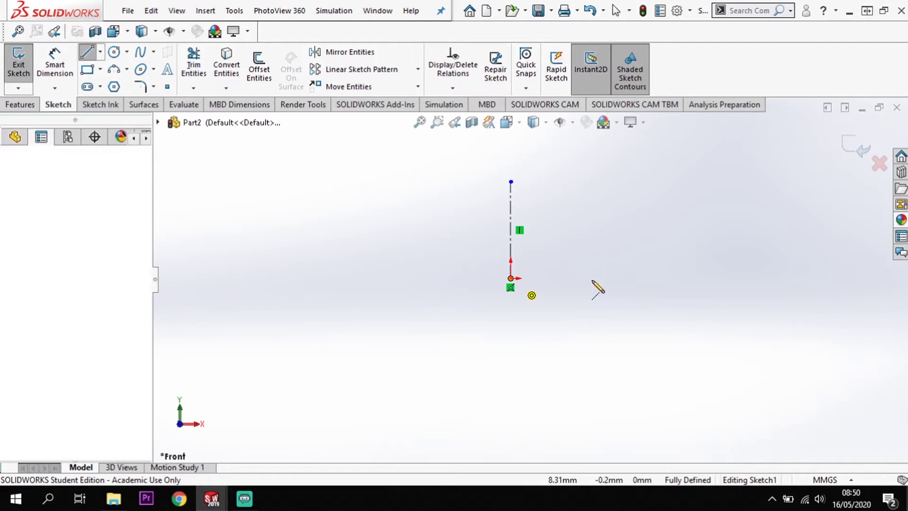
left_click(629, 278)
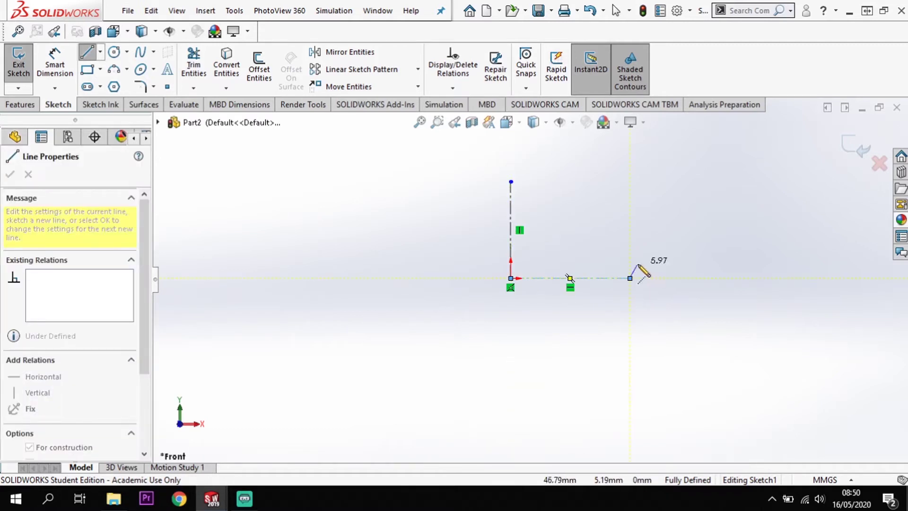
key("Escape")
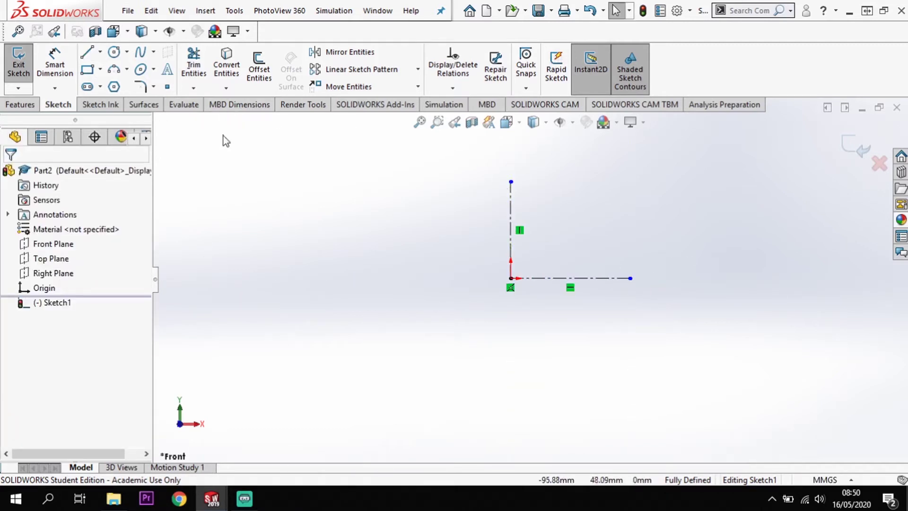
- Dimension the horizontal centerline's length as 26.5 mm, placing the dimension below the line
key("d")
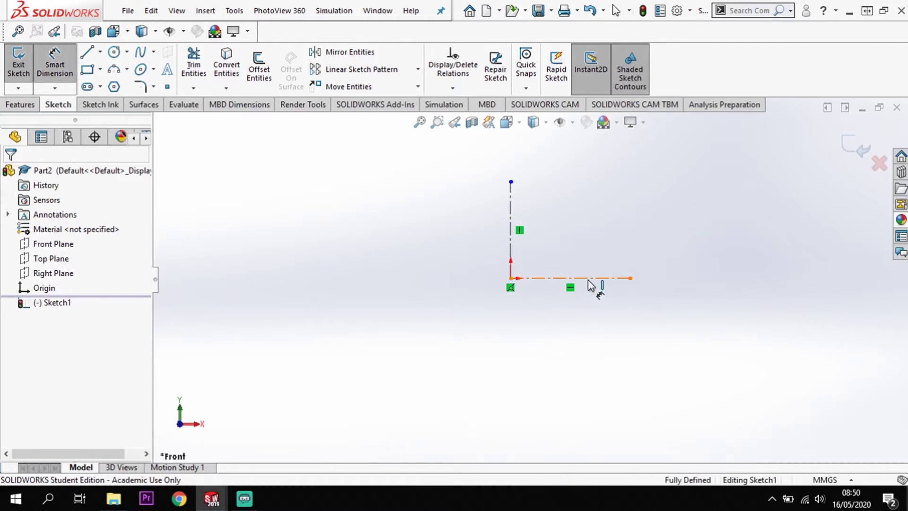
left_click(589, 279)
left_click(581, 332)
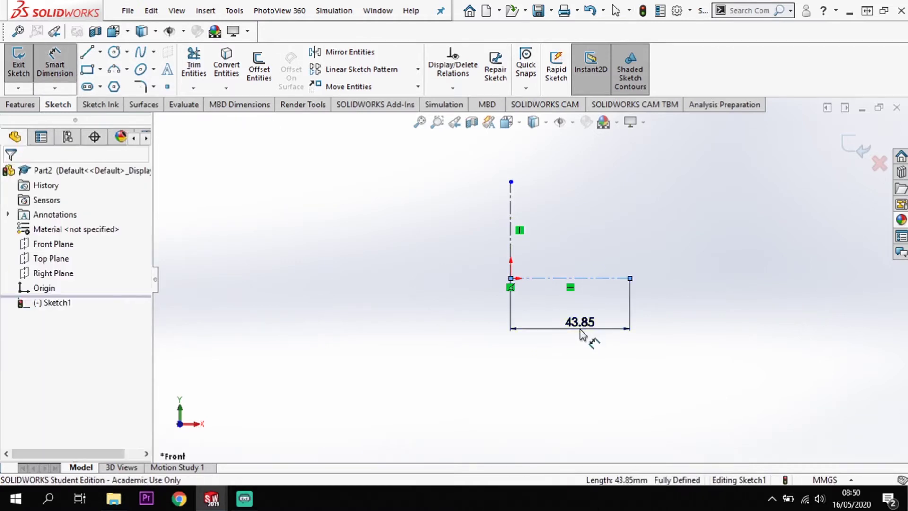
double_click(580, 326)
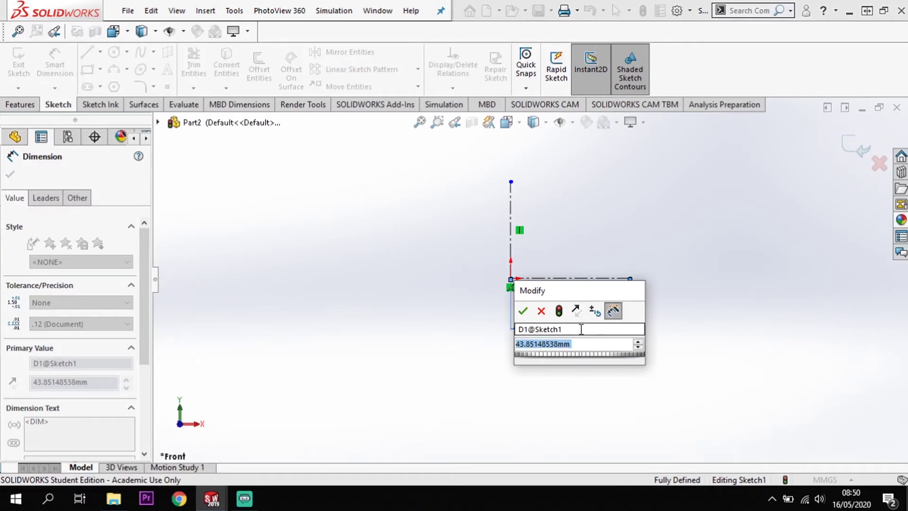
type("26.")
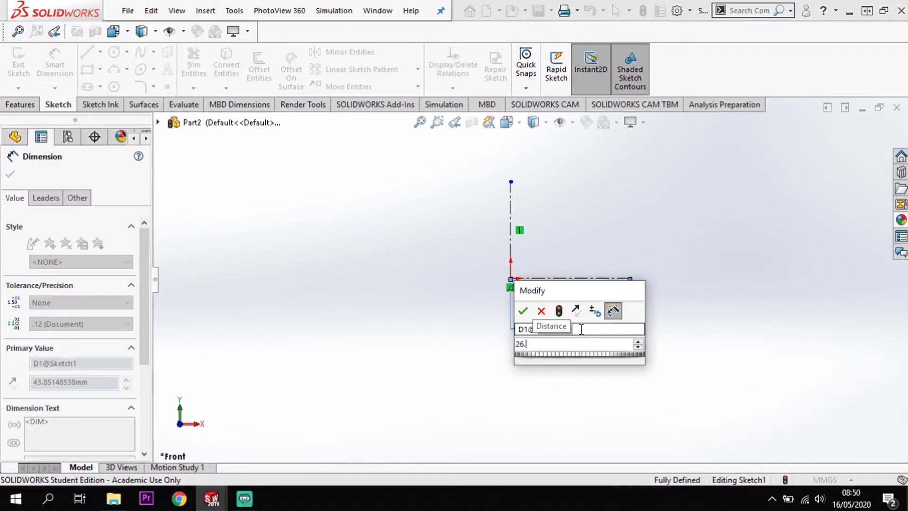
type("5")
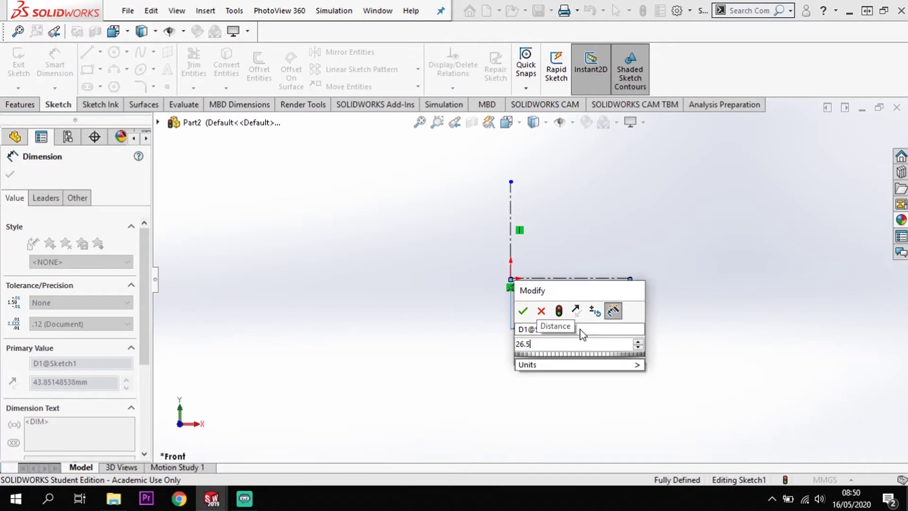
key("Return")
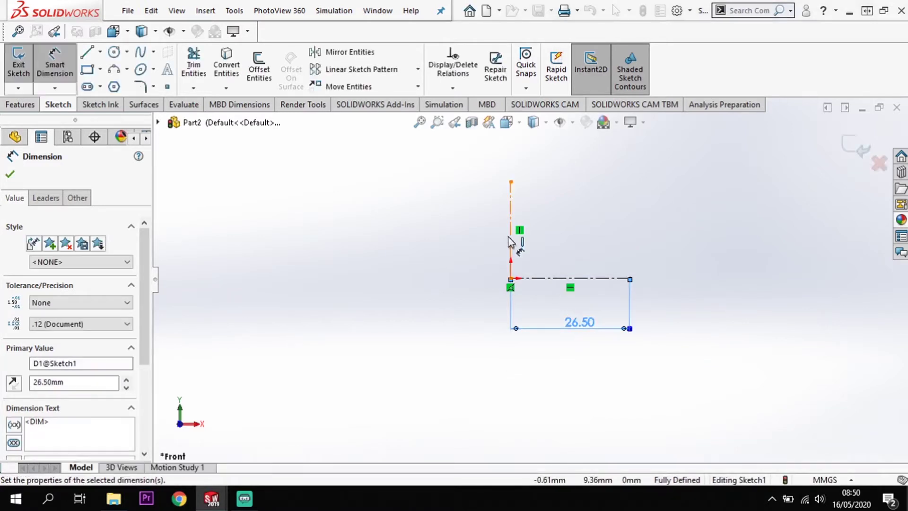
- Dimension the vertical centerline's length as 26.5 mm, placing the dimension on its outer side
left_click(510, 232)
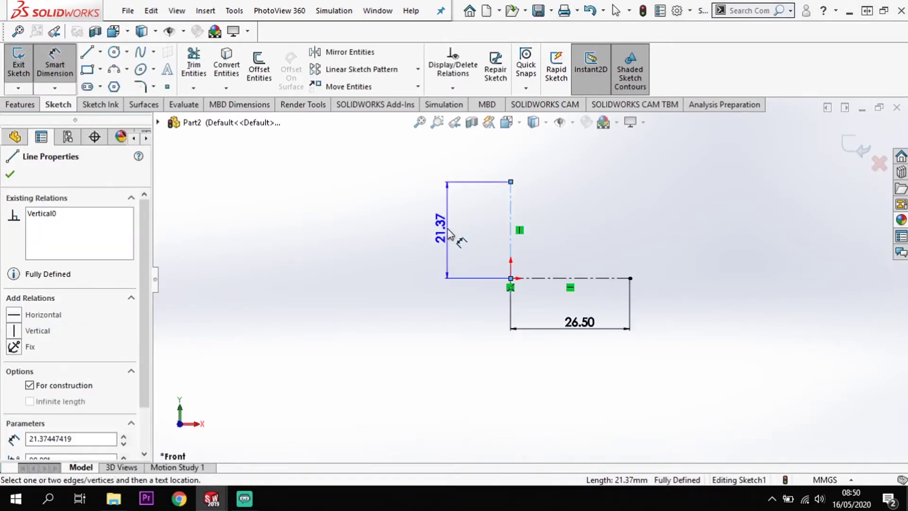
left_click(448, 233)
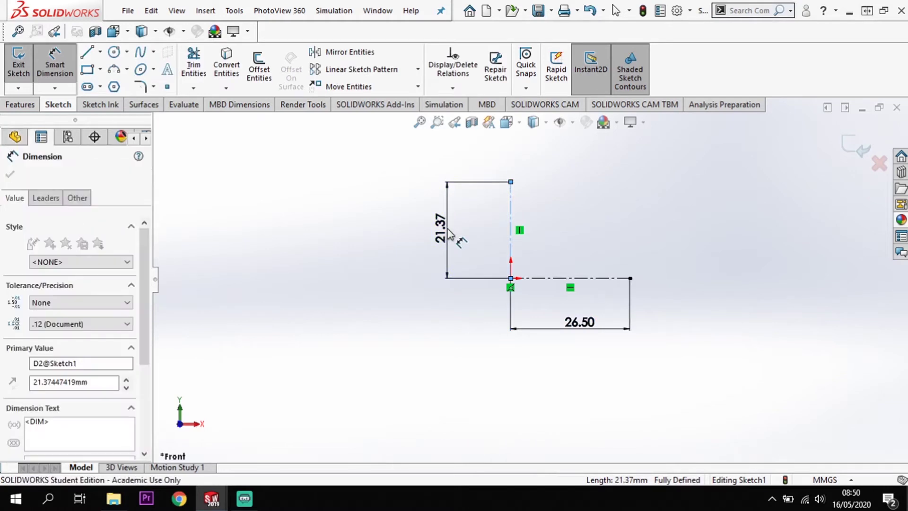
type("26.5")
key("Return")
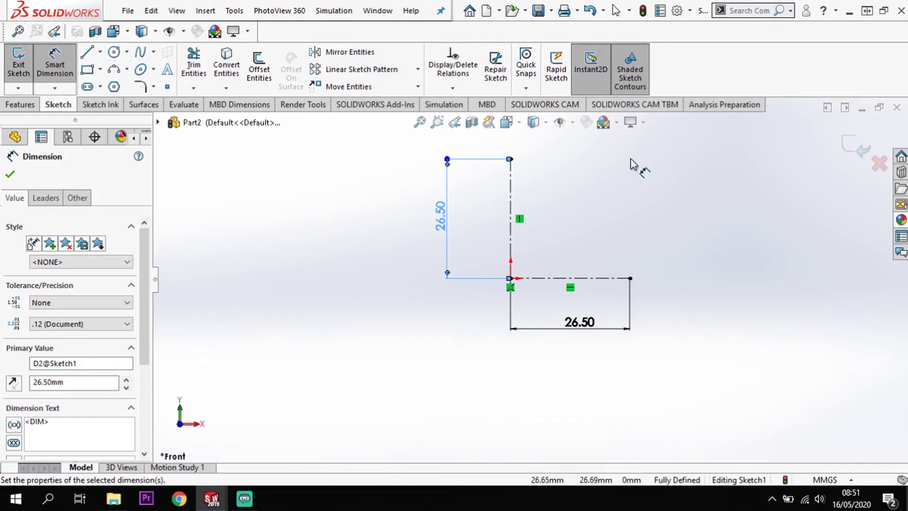
- Draw a circle of about 11 mm radius, centred above the free end of the horizontal centerline
left_click(113, 51)
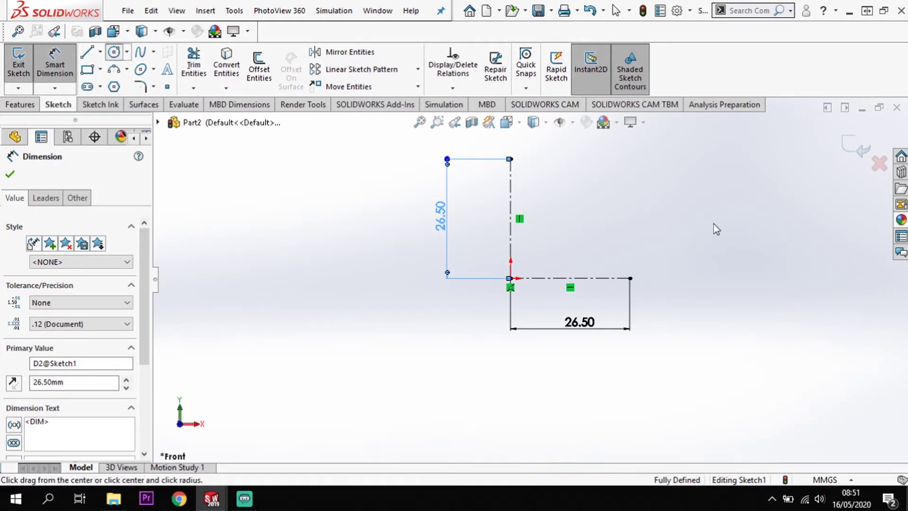
left_click(643, 159)
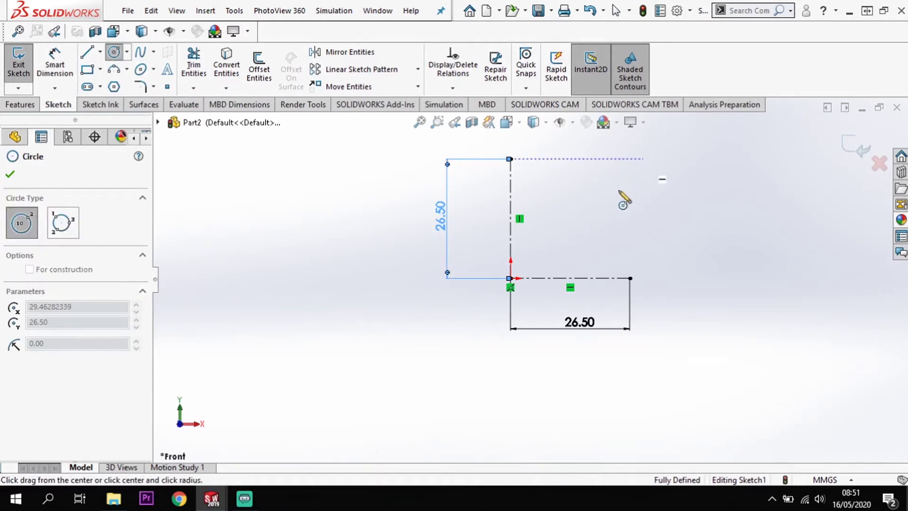
left_click(616, 201)
key("Escape")
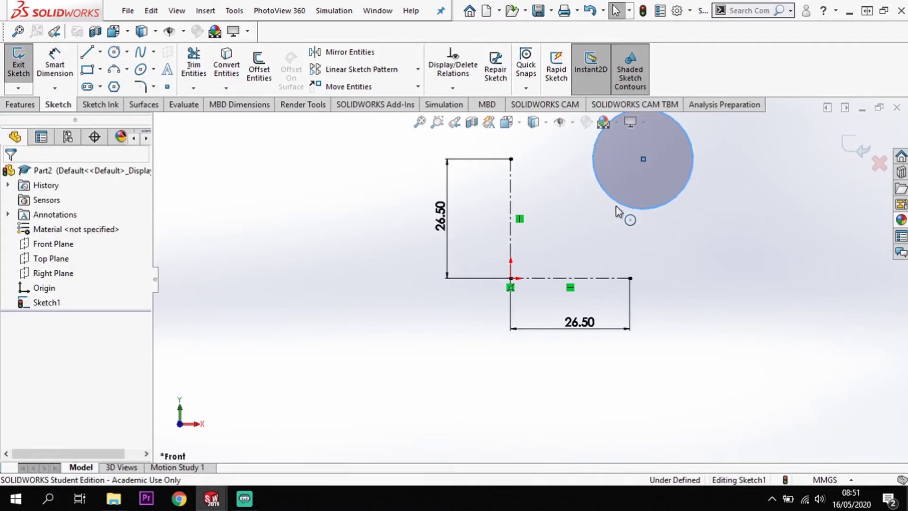
key("Escape")
- Add Tangent relations between the circle and both the horizontal and the vertical centerline
left_click(610, 276)
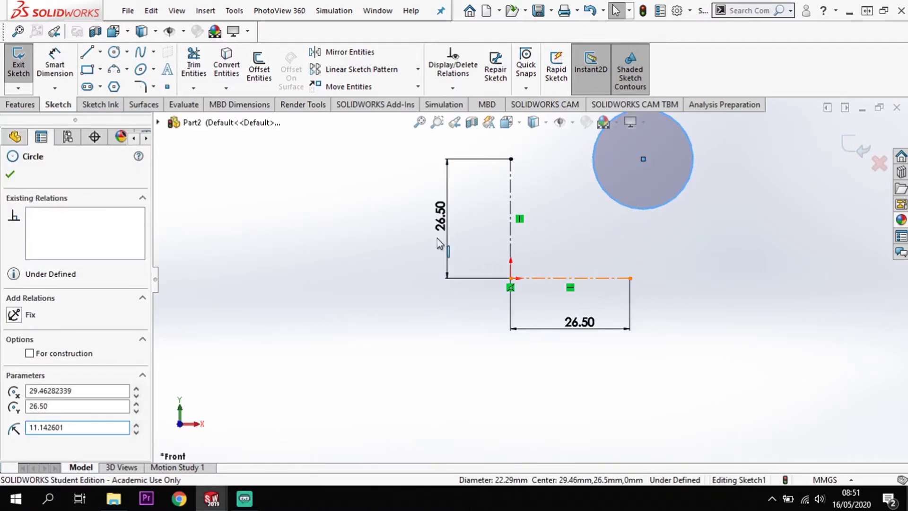
left_click(615, 199, "ctrl")
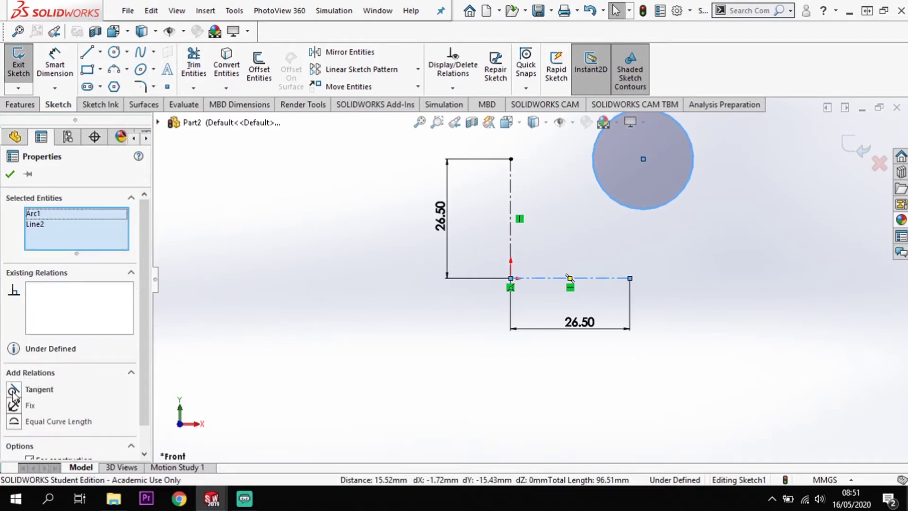
left_click(14, 389)
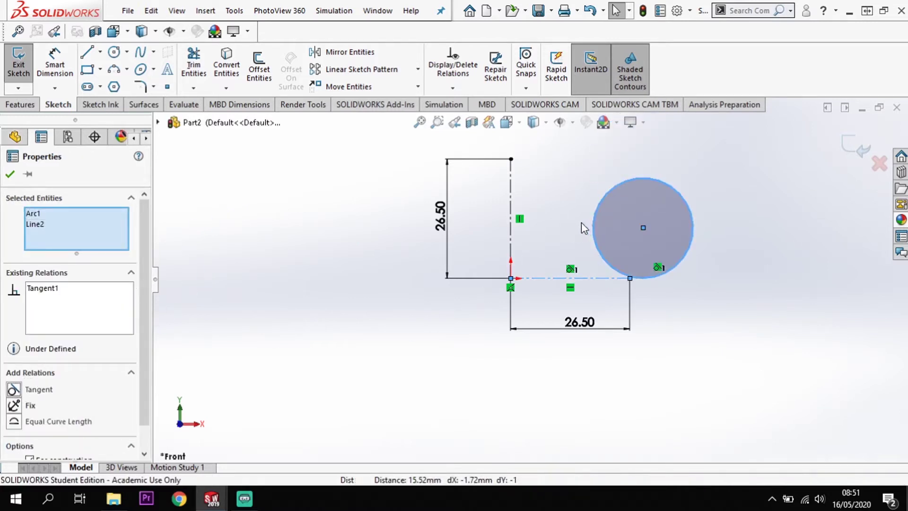
key("Escape")
left_click(588, 221)
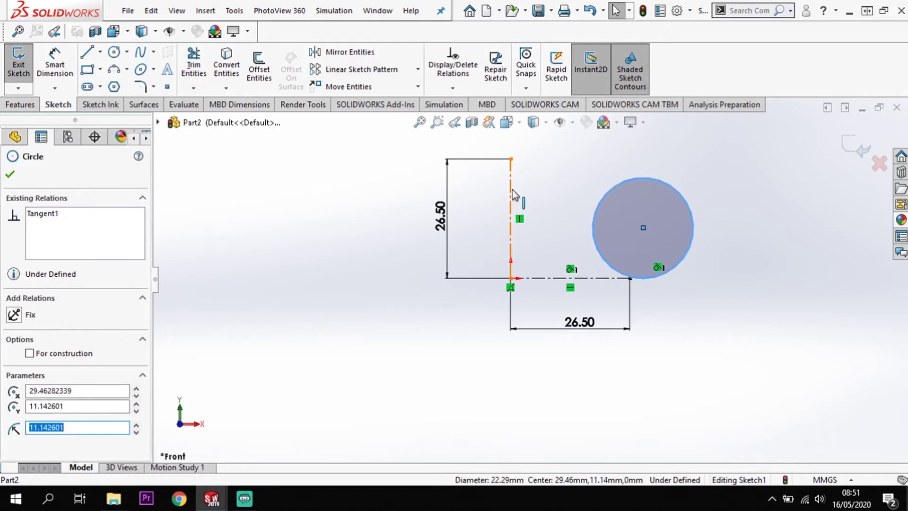
left_click(511, 189)
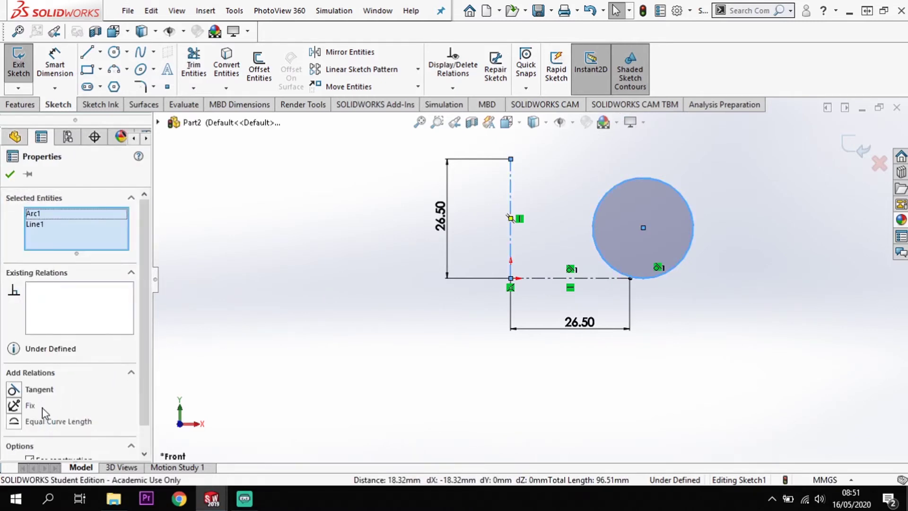
left_click(14, 390)
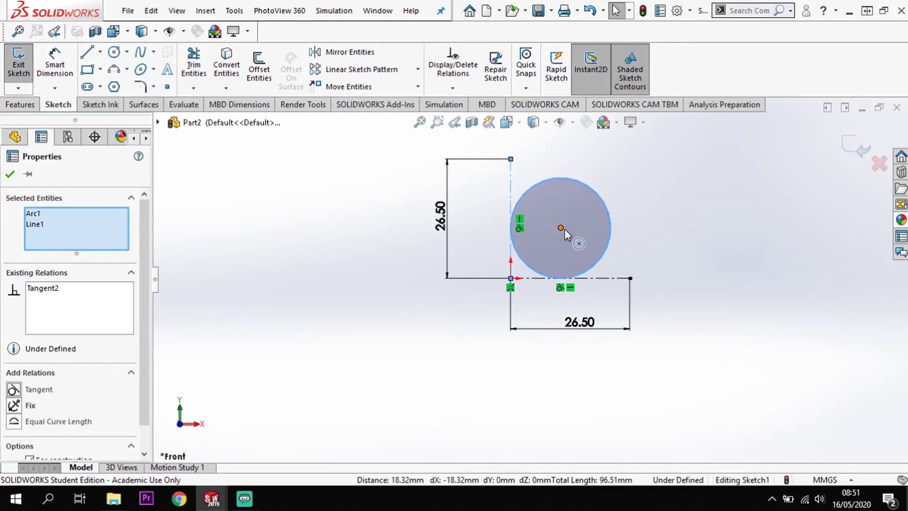
- Add a Vertical relation between the circle's centre and the free endpoint of the horizontal centerline
left_click(630, 278)
left_click(630, 278, "ctrl")
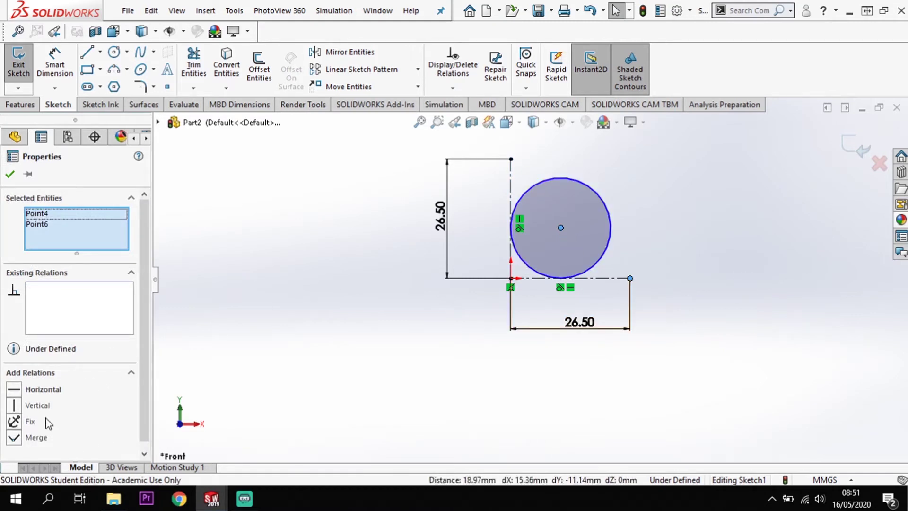
left_click(14, 405)
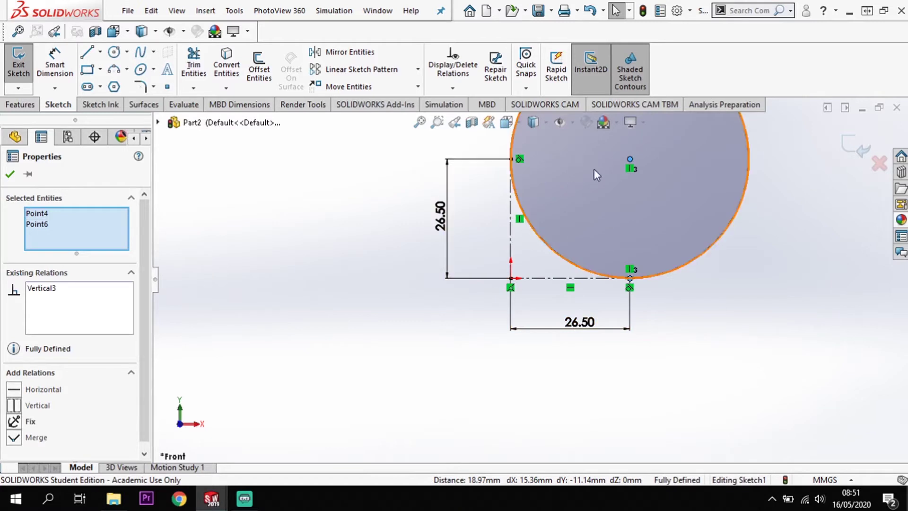
left_click(735, 348)
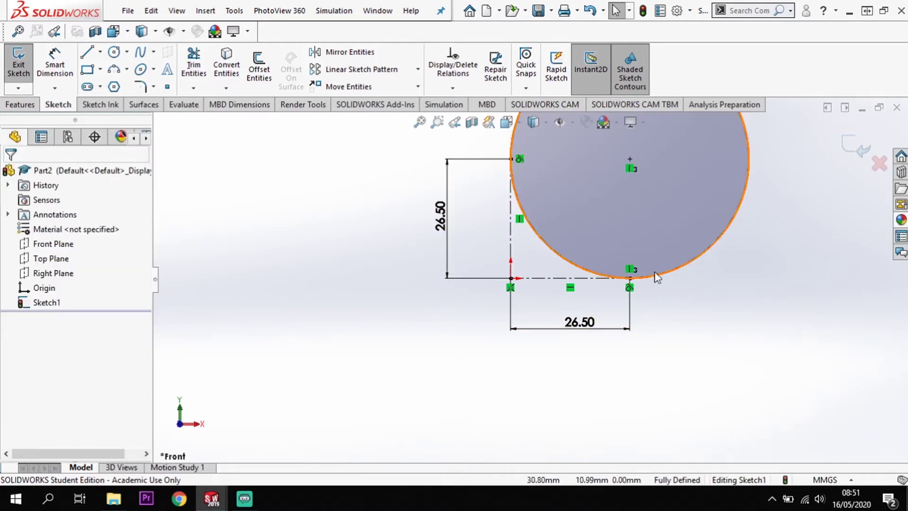
scroll(531, 278, "up", 2)
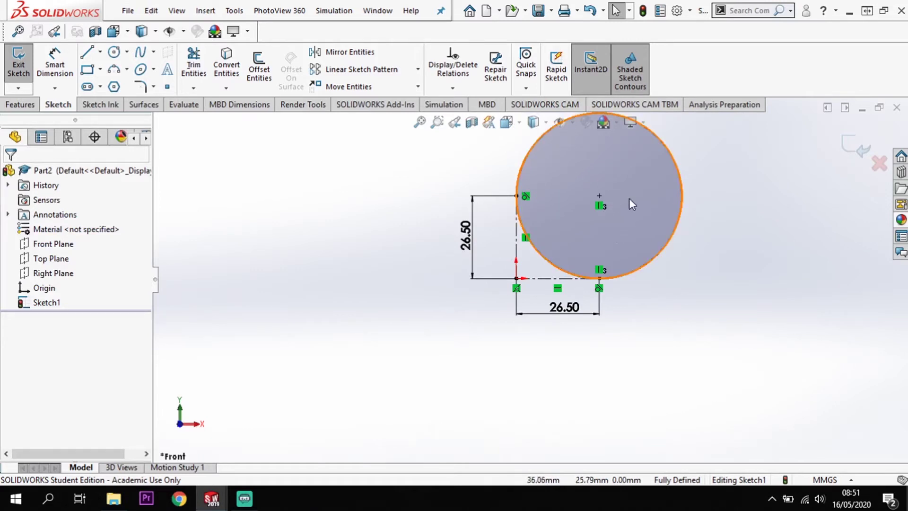
scroll(628, 201, "up", 1)
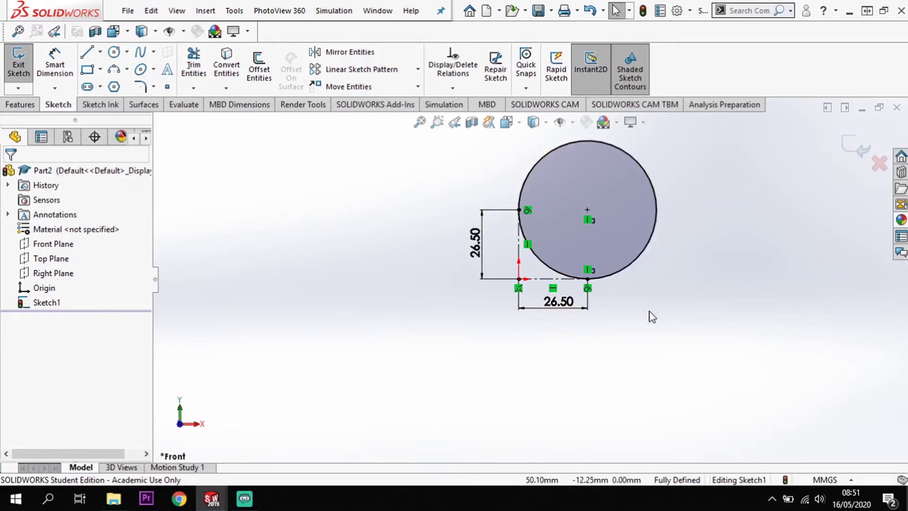
middle_click_drag(650, 316, 619, 322)
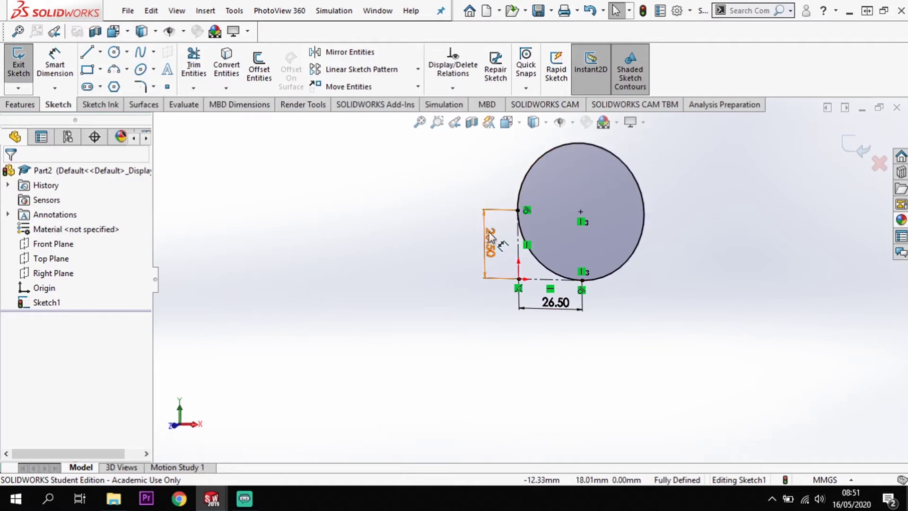
left_click(20, 106)
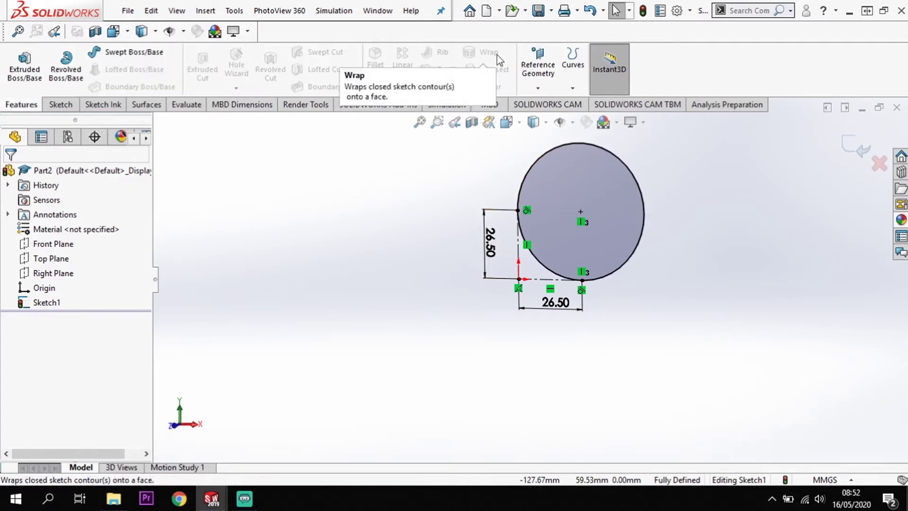
- Create a constant-pitch helix from the circle, defined by Height and Revolution: 14 mm height, 2.25 revolutions, 180° start angle, counterclockwise
left_click(578, 86)
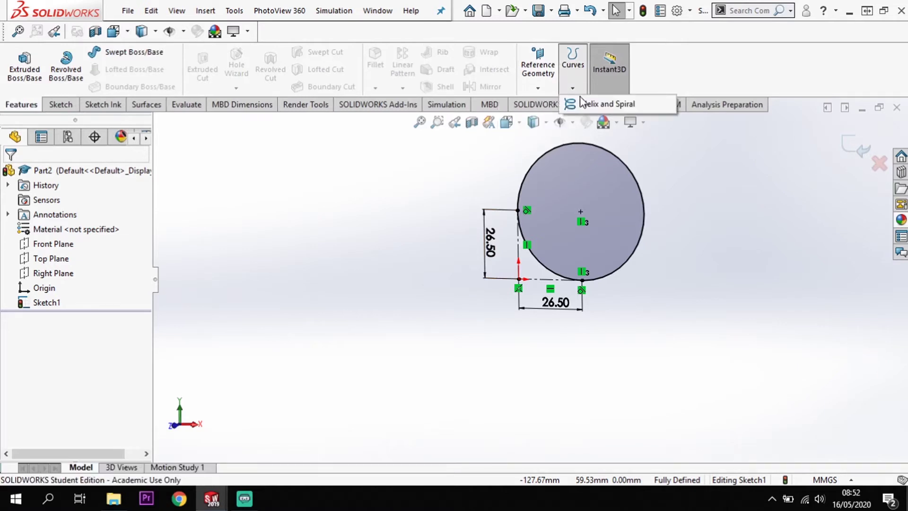
left_click(610, 105)
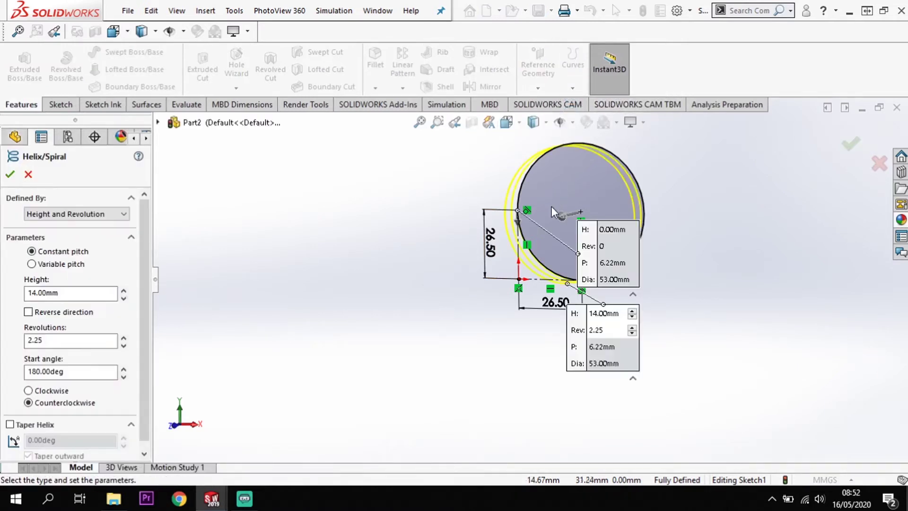
middle_click_drag(685, 286, 676, 302)
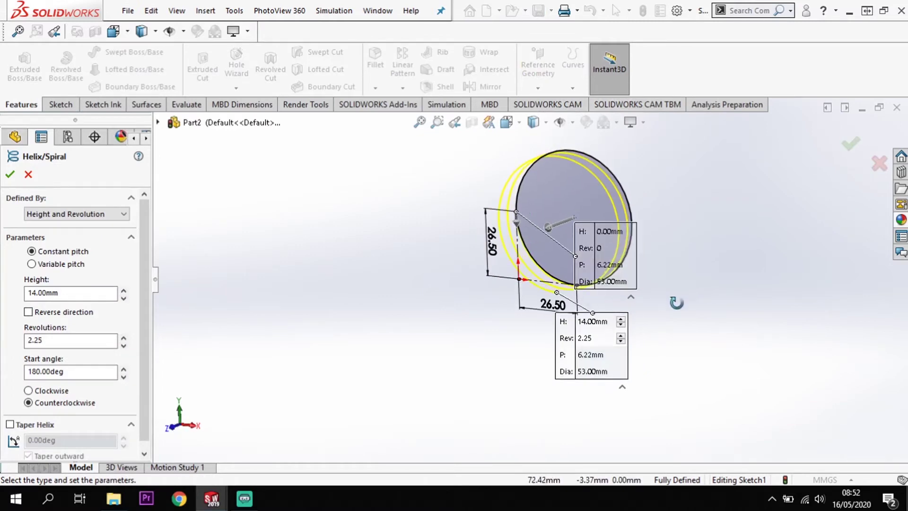
scroll(505, 204, "down", 5)
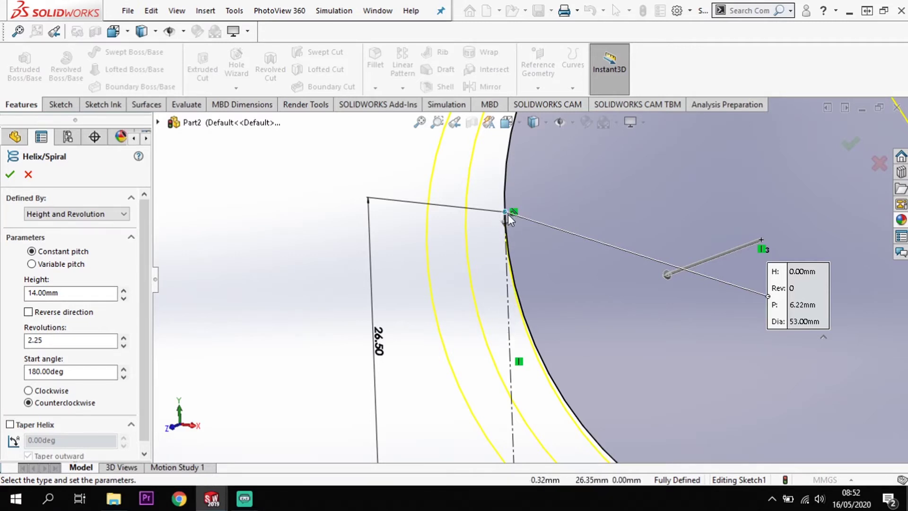
left_click(33, 375)
scroll(529, 215, "up", 3)
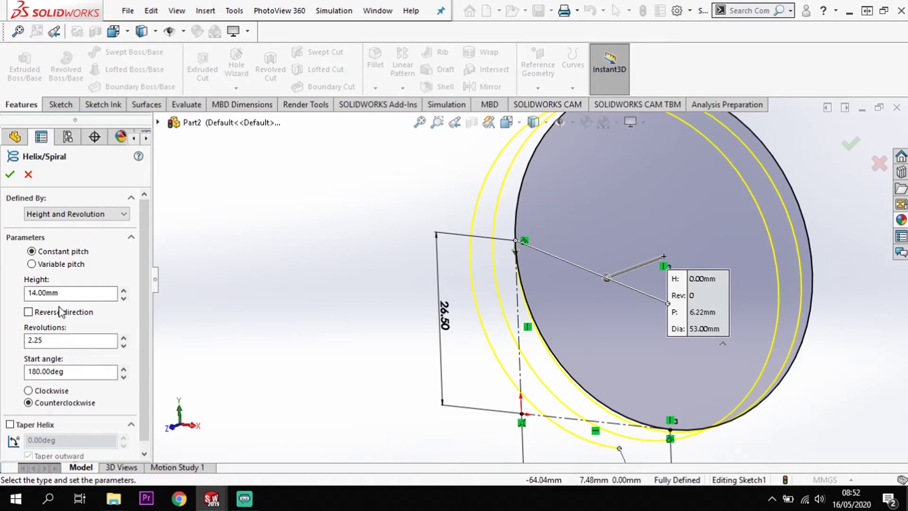
scroll(591, 225, "down", 1)
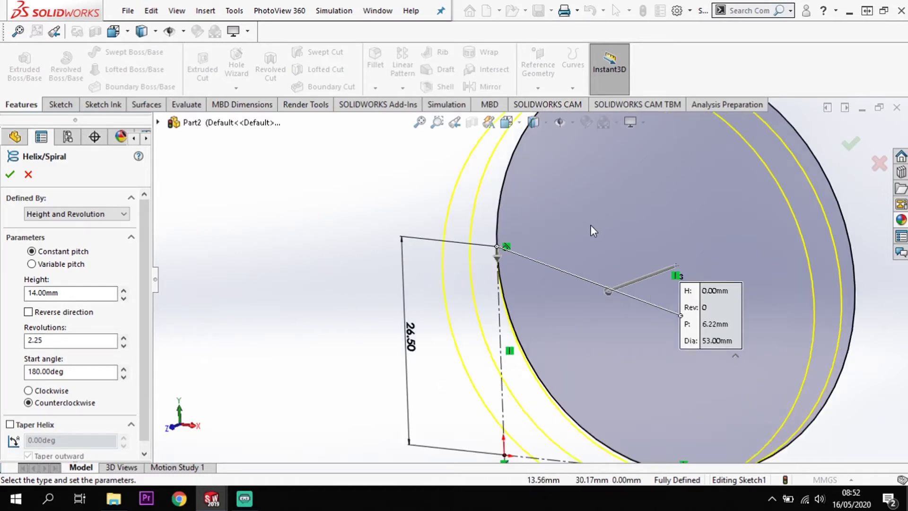
scroll(591, 225, "up", 1)
scroll(591, 225, "down", 1)
scroll(591, 225, "up", 2)
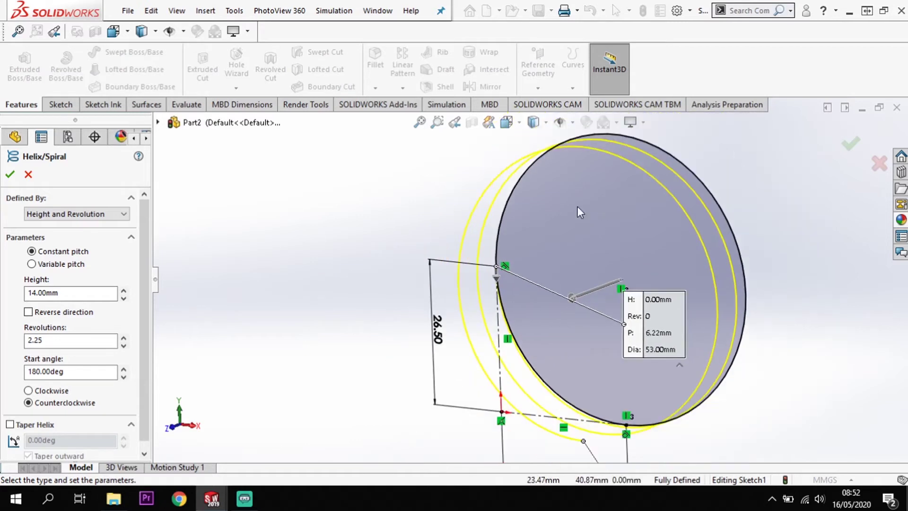
left_click(86, 218)
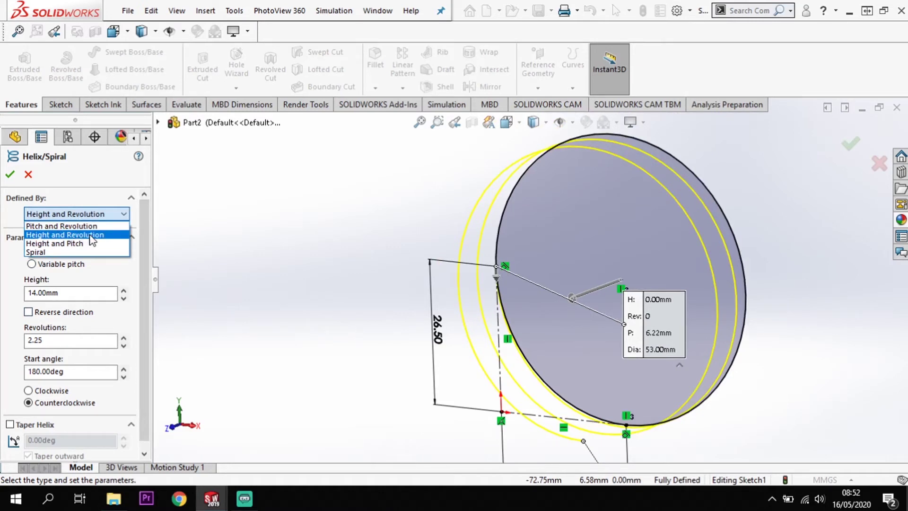
left_click(90, 235)
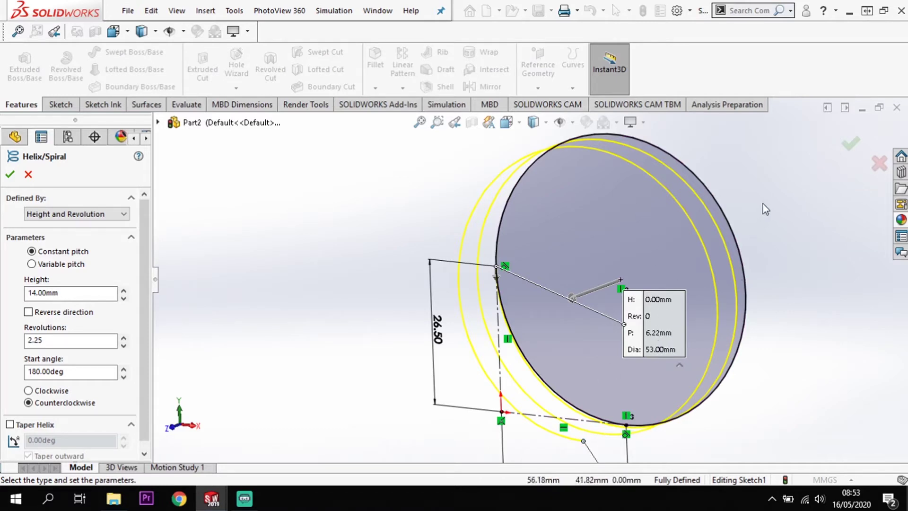
left_click(849, 147)
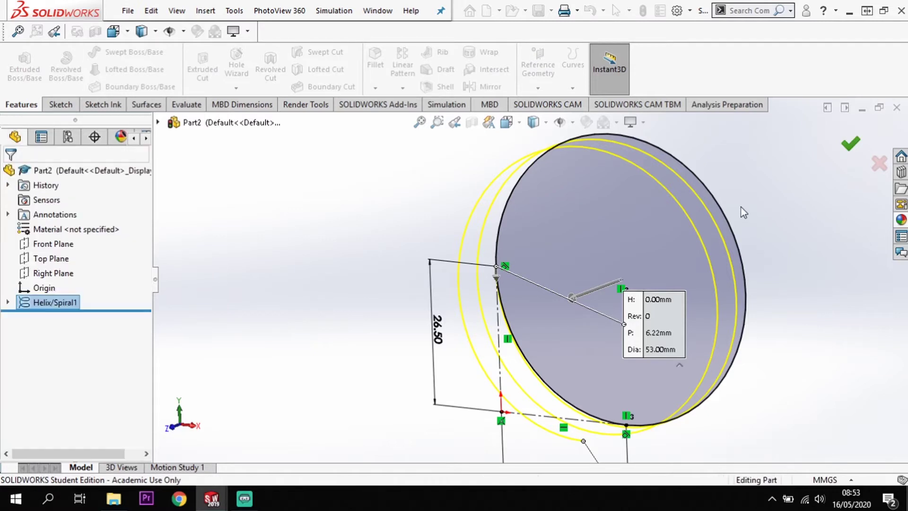
left_click(759, 230)
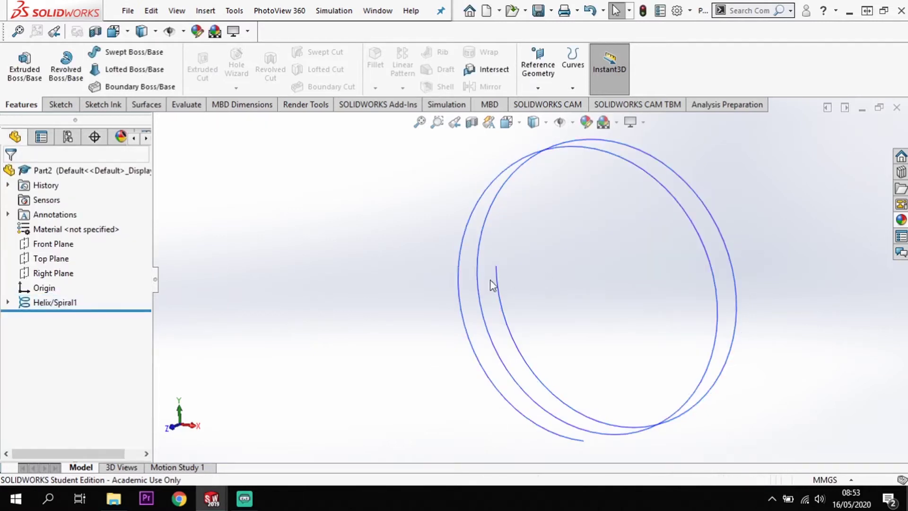
- In a new sketch on the Top Plane, draw a horizontal line about 41 mm long, starting just beyond the helix's front end and running outward
left_click(473, 314)
mouse_move(639, 377)
middle_mouse_down()
mouse_move(582, 399)
mouse_move(632, 373)
middle_mouse_up()
scroll(674, 394, "up", 4)
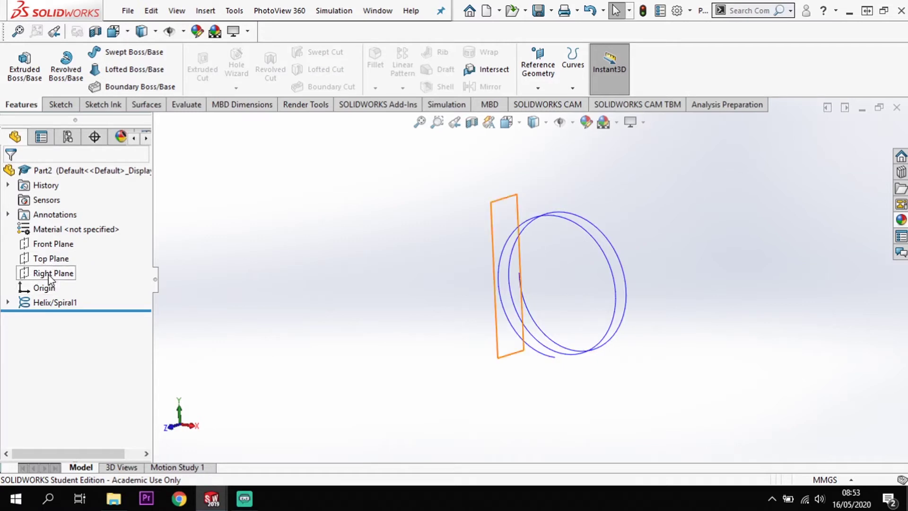
left_click(47, 258)
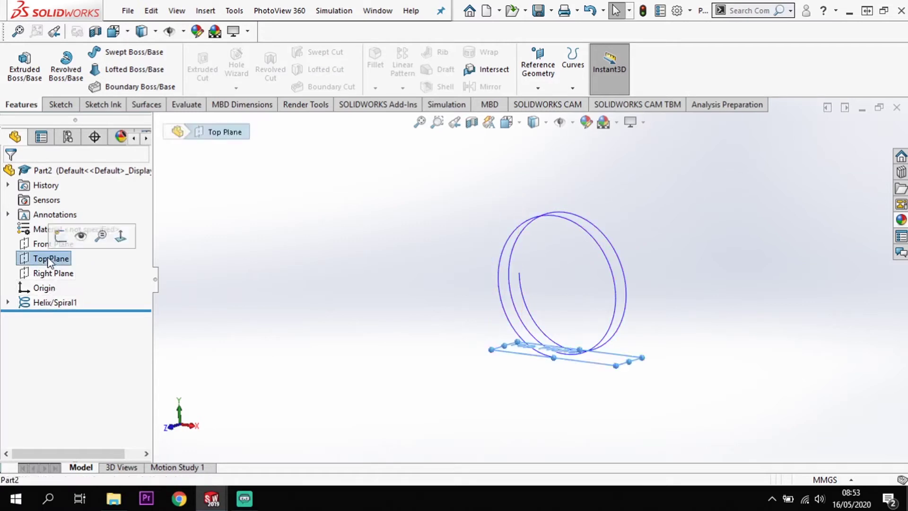
left_click(60, 104)
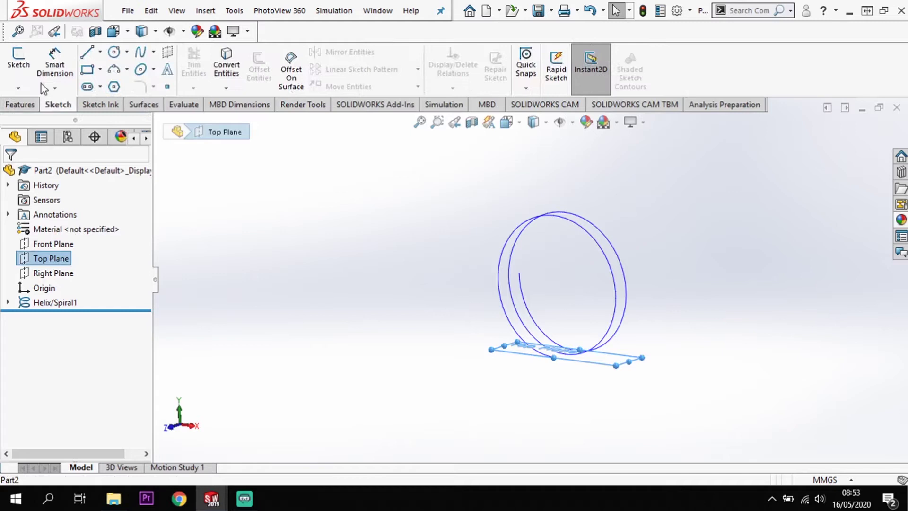
left_click(19, 66)
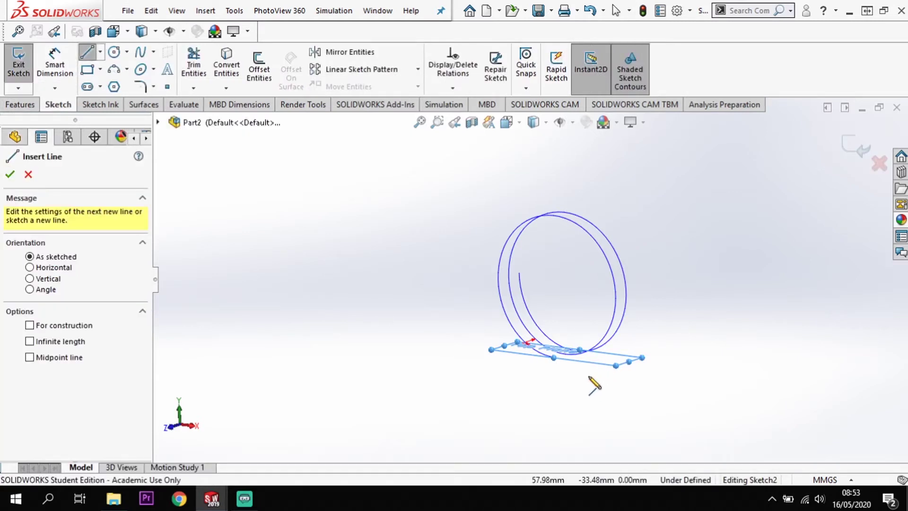
key("space")
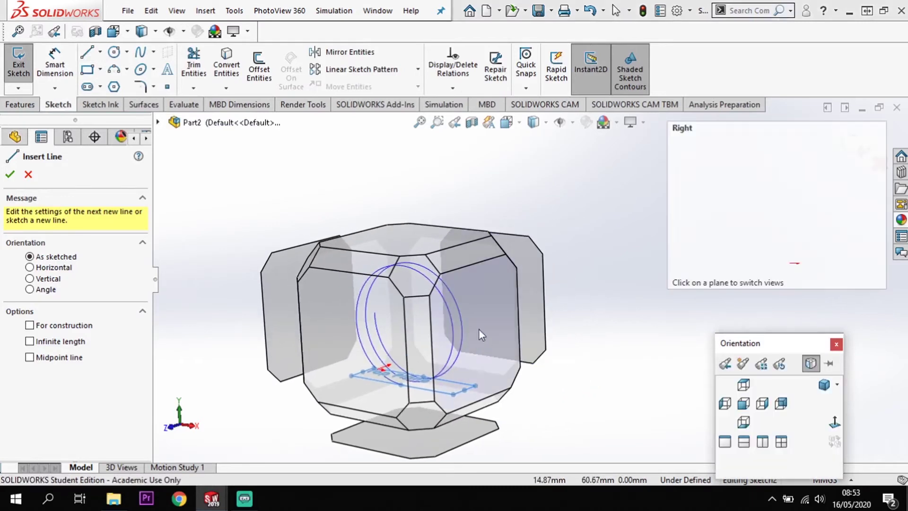
left_click(427, 240)
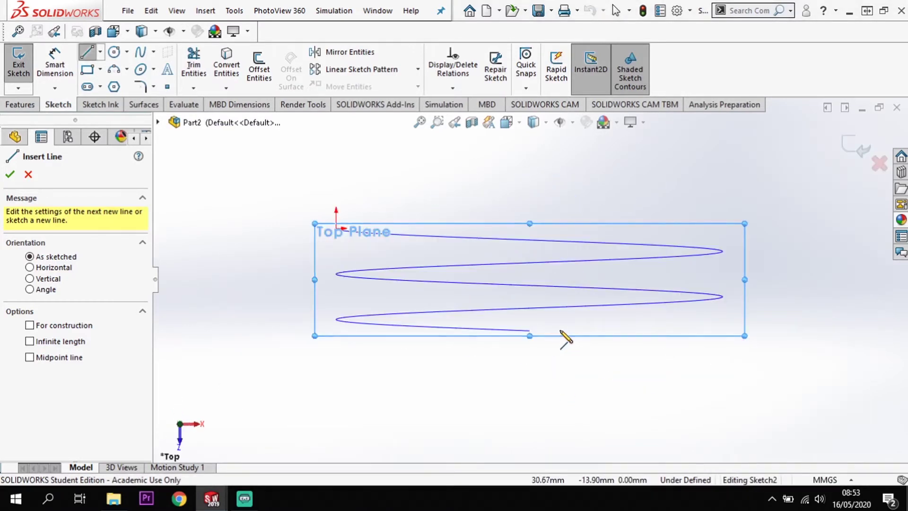
left_click(549, 332)
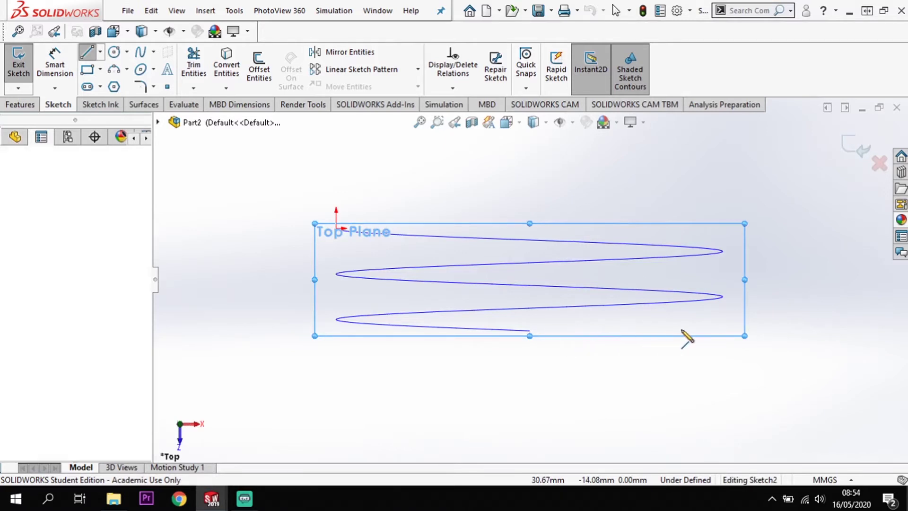
left_click(852, 331)
key("Escape")
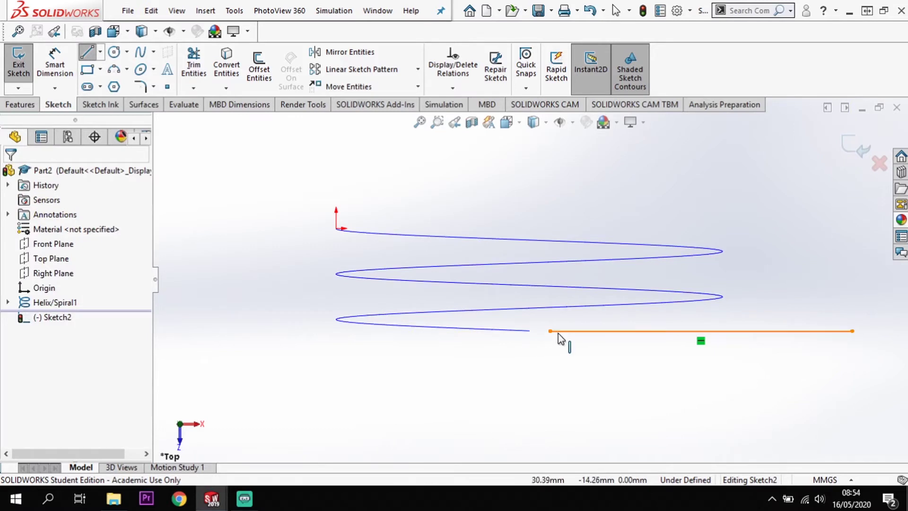
- Add a Pierce relation between the line's inner endpoint and the helix
left_click(529, 330)
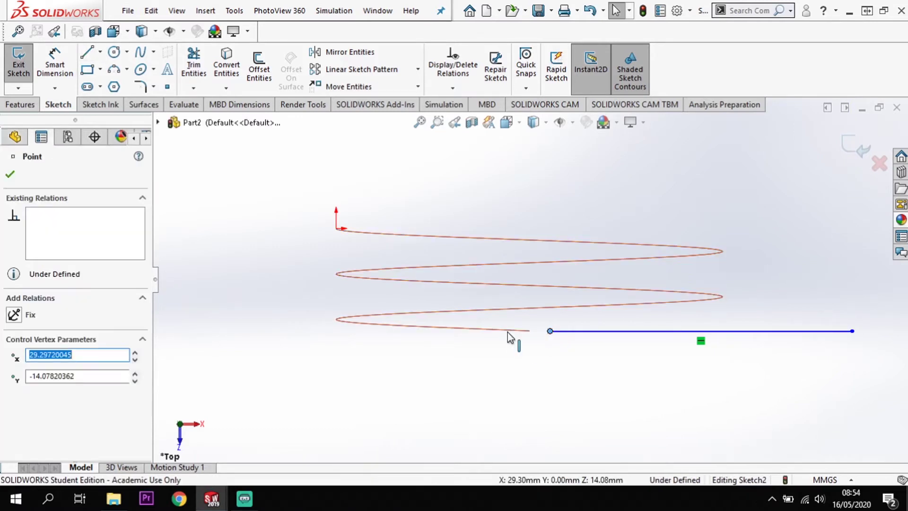
left_click(507, 332, "ctrl")
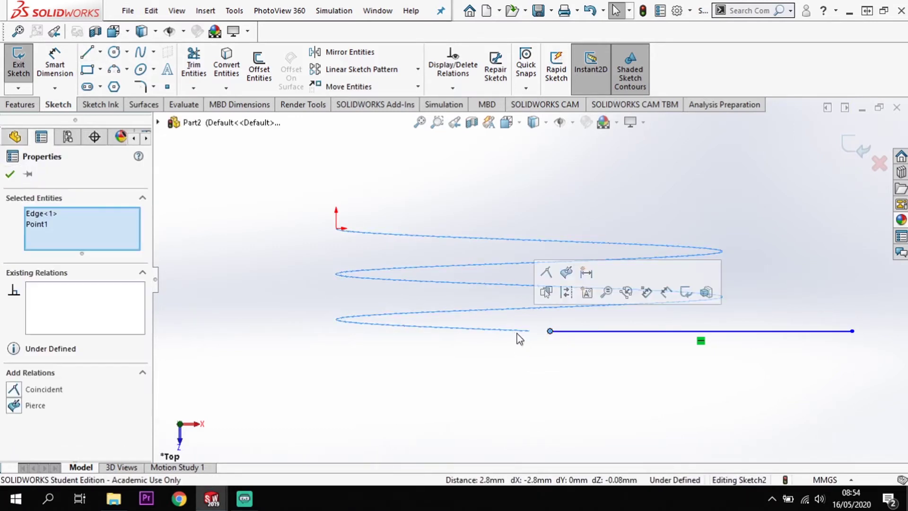
left_click(14, 405)
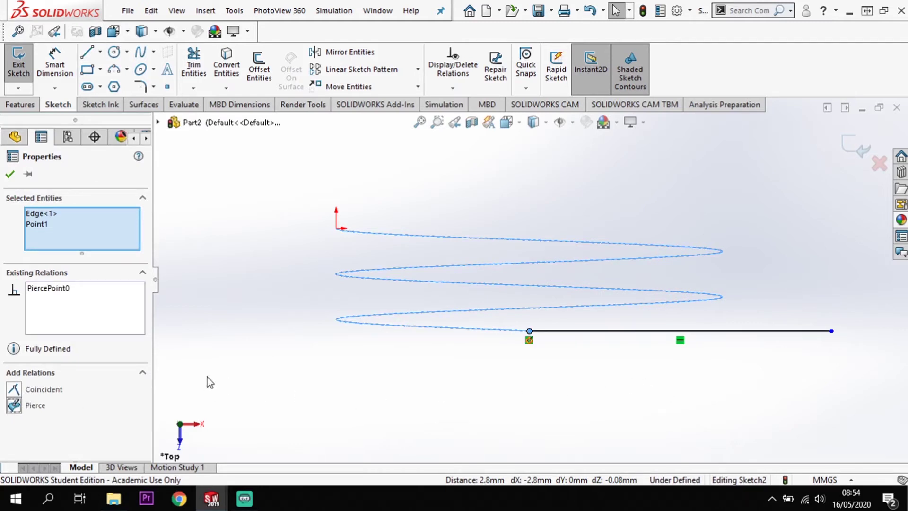
- Dimension the line's length as 75 mm, placing the dimension below it, and exit the sketch
left_click(52, 87)
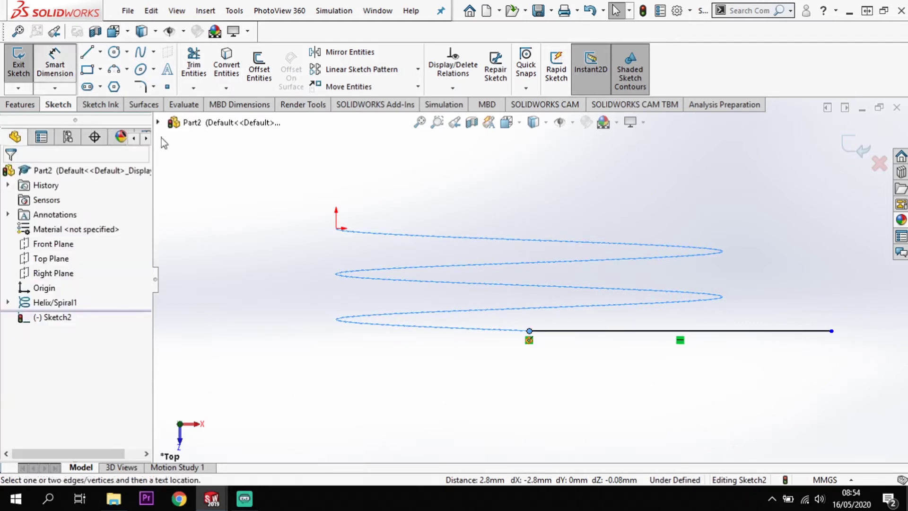
left_click(699, 394)
double_click(698, 387)
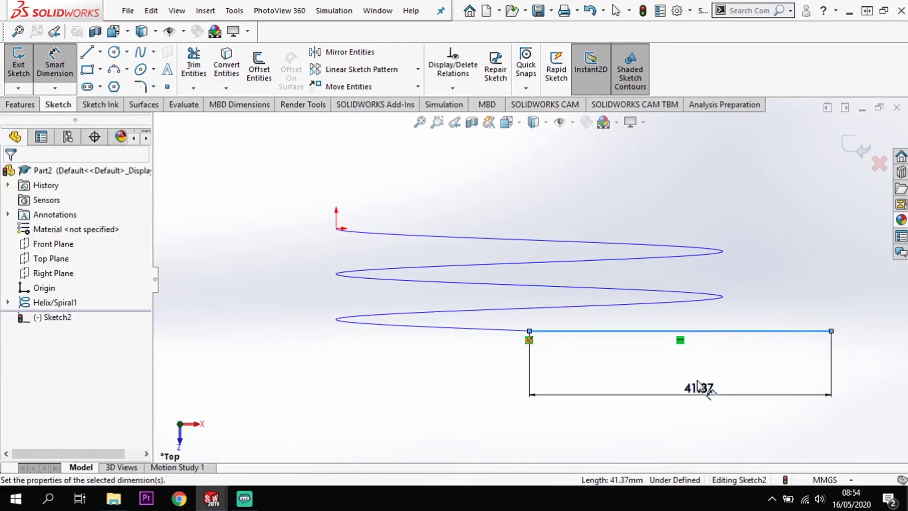
type("75")
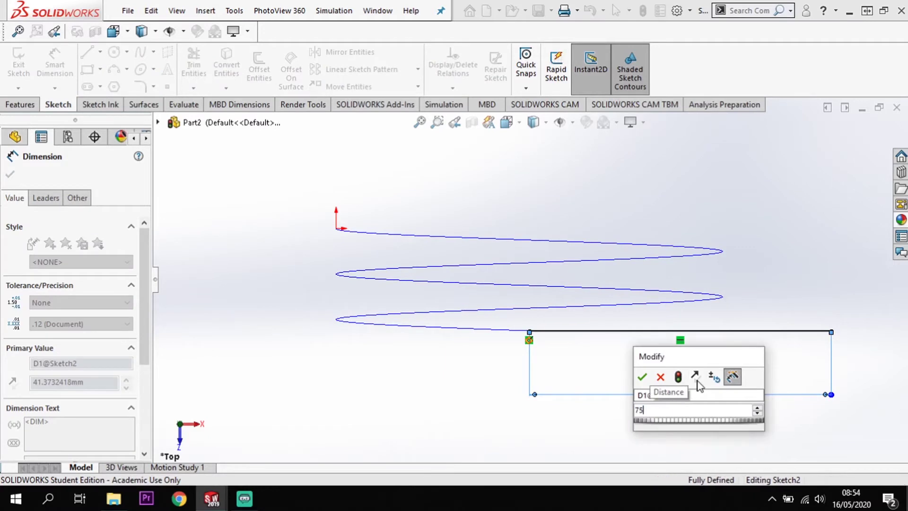
key("Return")
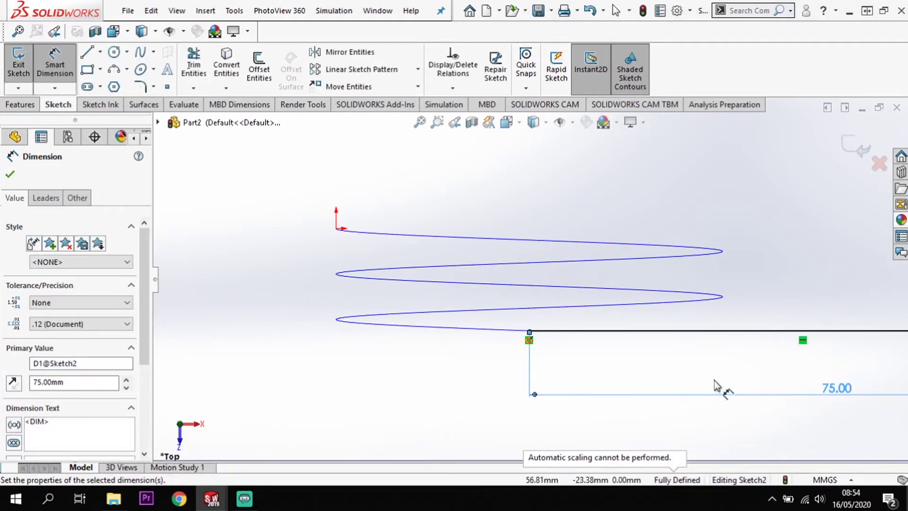
scroll(715, 380, "up", 4)
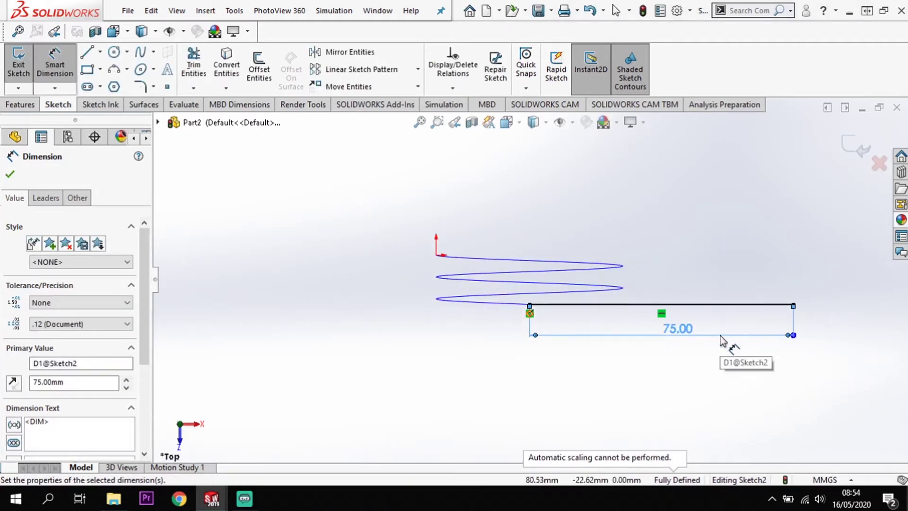
left_click(848, 154)
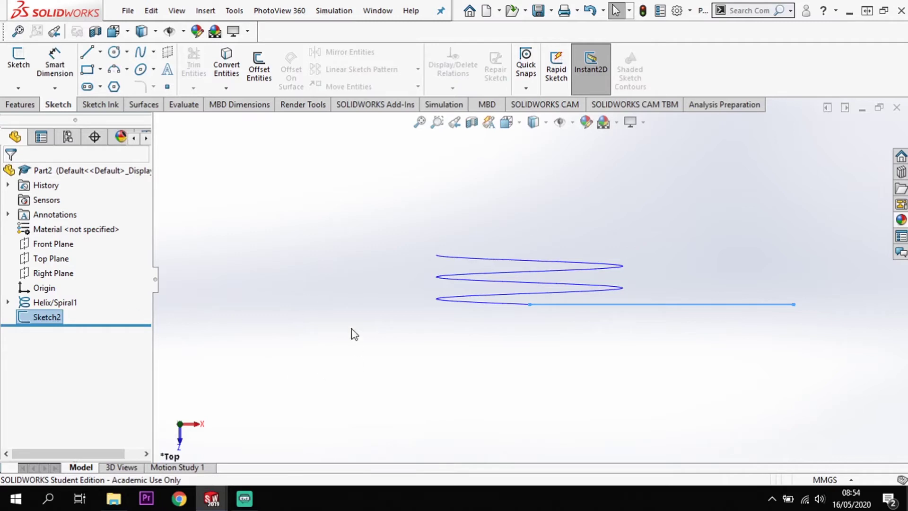
- In a new sketch on the Right Plane, draw a line about 56 mm long, level with the origin, running outward from just beyond the helix's end
middle_click_drag(350, 334, 323, 255)
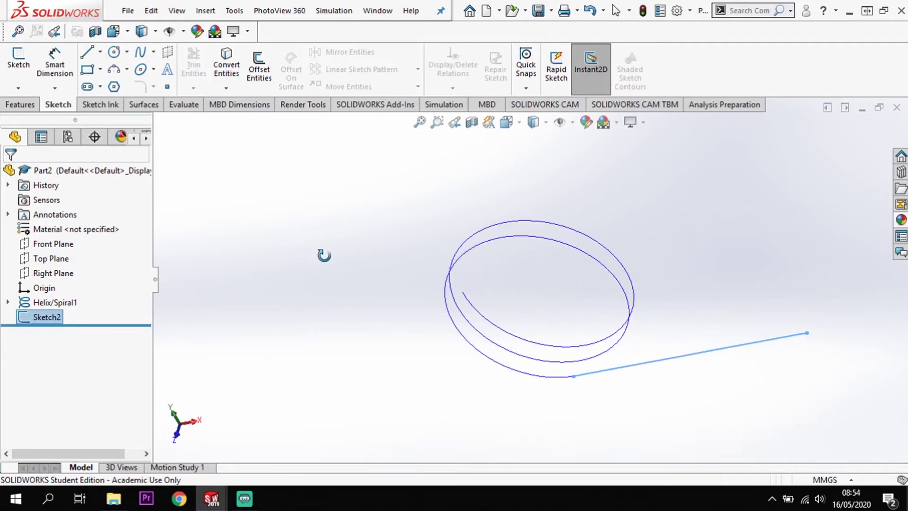
left_click(71, 277)
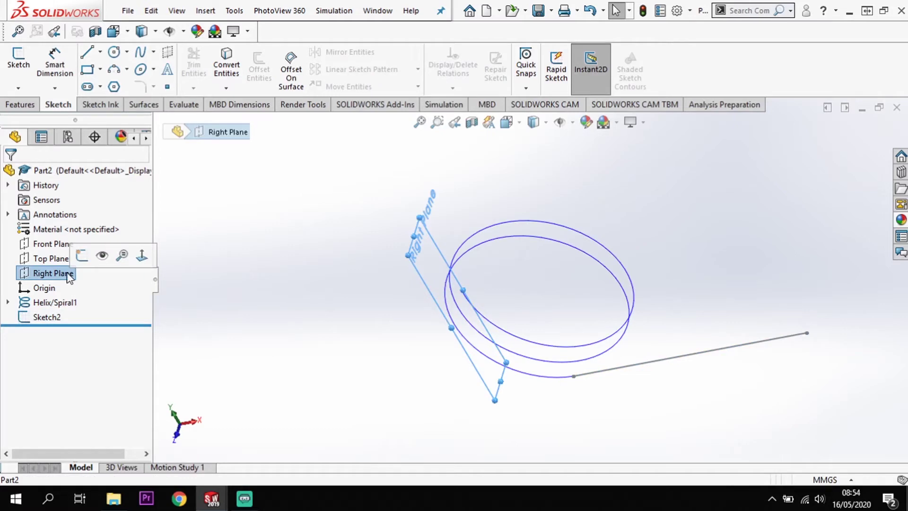
left_click(81, 255)
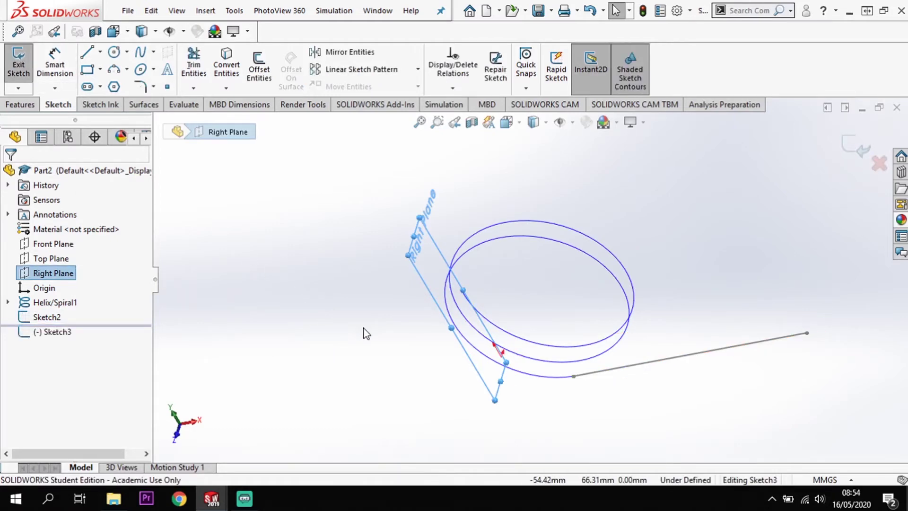
key("space")
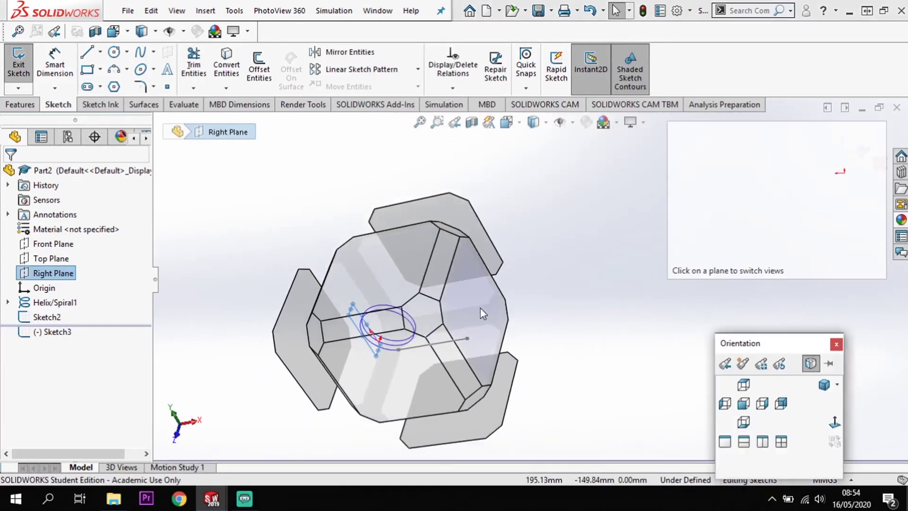
key("ctrl+8")
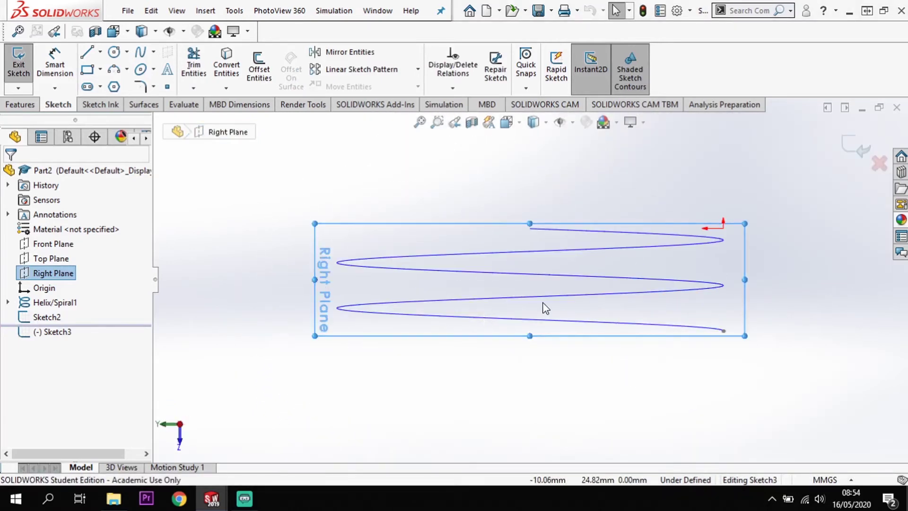
scroll(543, 302, "up", 2)
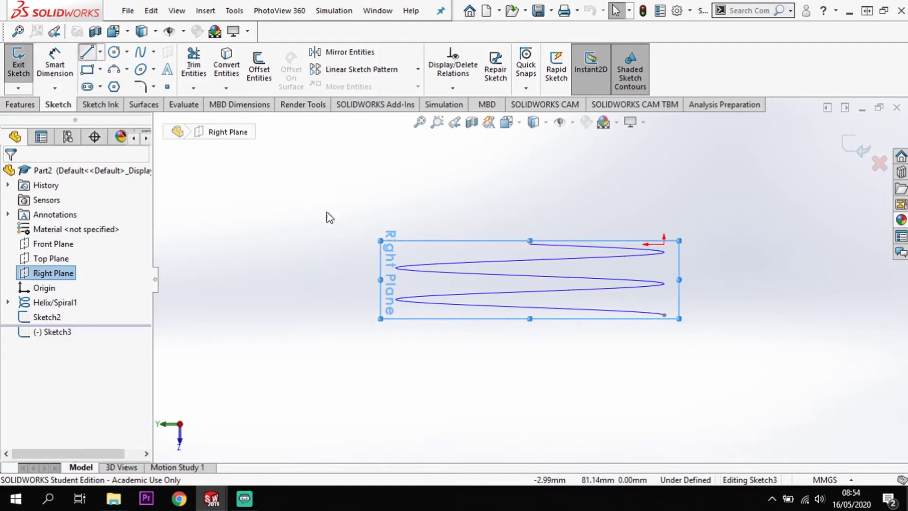
left_click(490, 245)
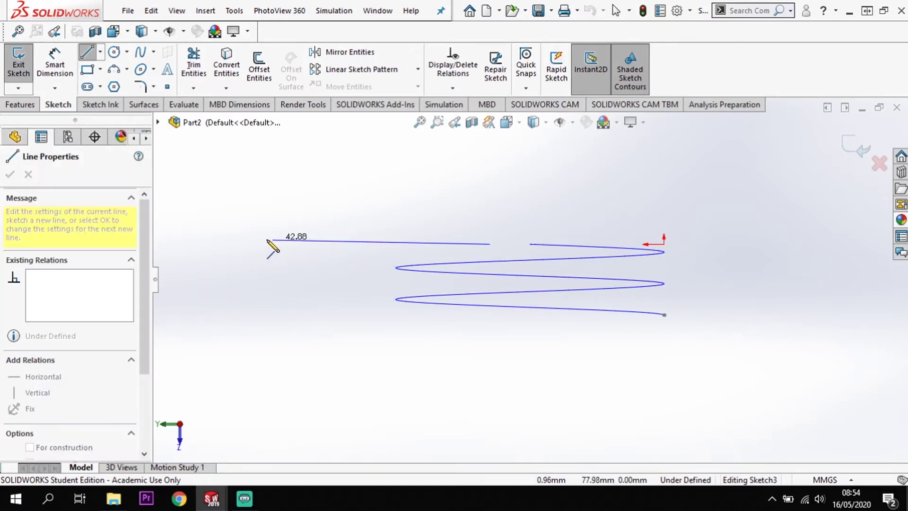
left_click(207, 244)
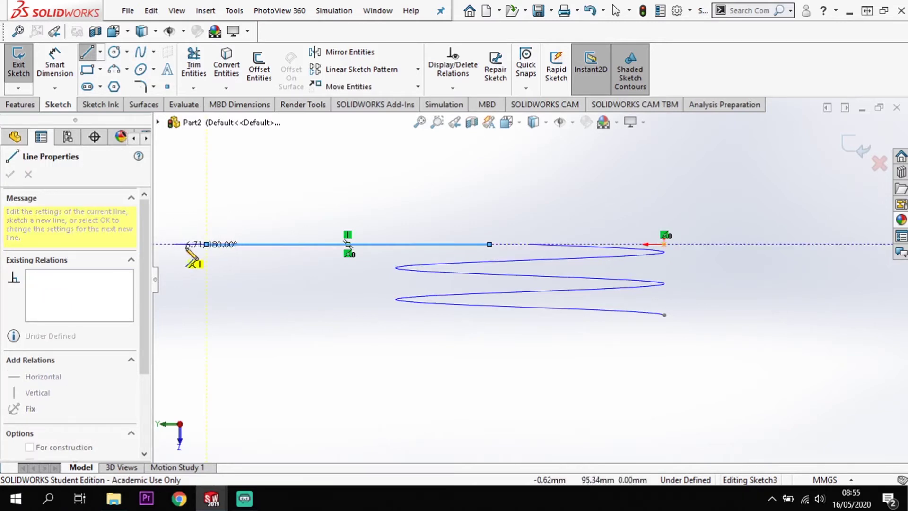
- Continue the line's outer end with a 180° tangent arc of about 6.1 mm radius and a parallel return line about 28 mm long
double_click(206, 245)
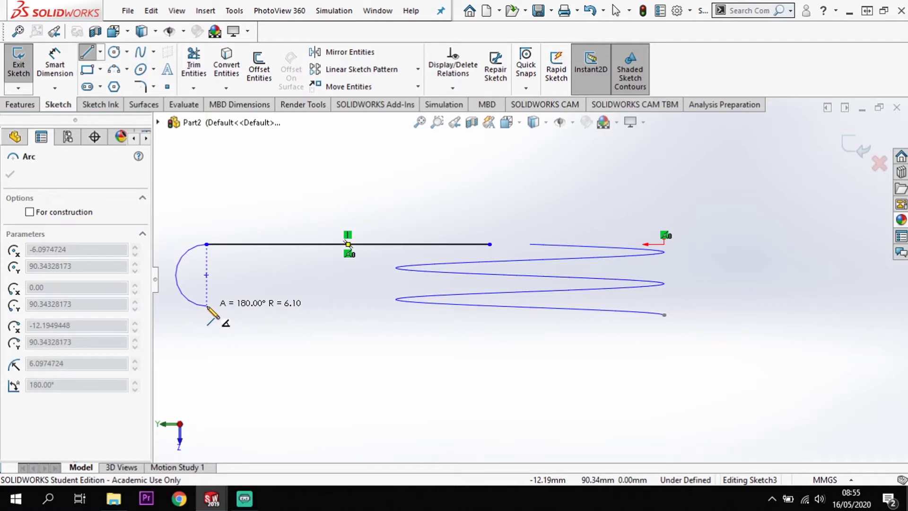
left_click(206, 305)
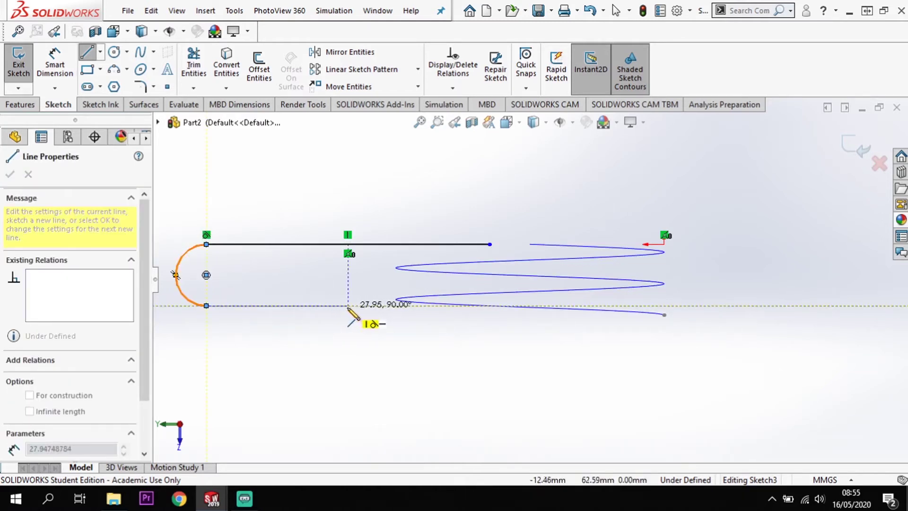
left_click(348, 306)
key("Escape")
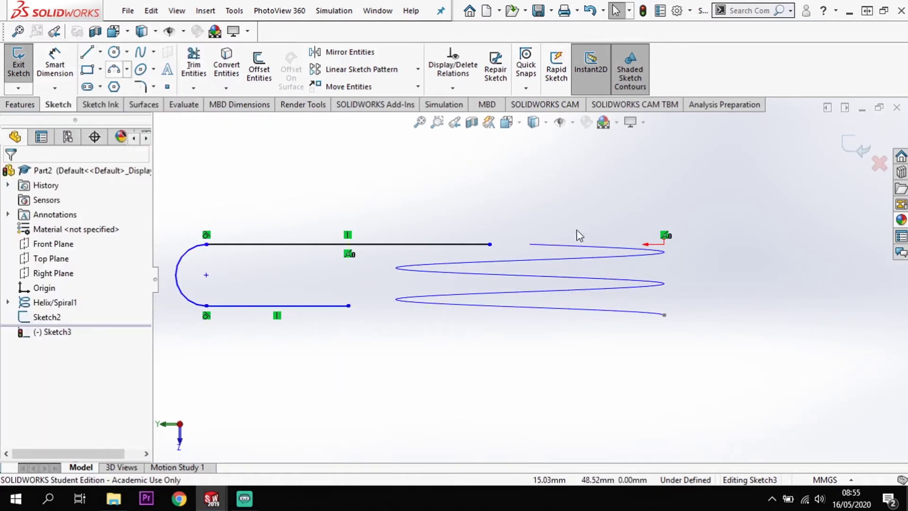
- Add a Pierce relation between the first line's inner endpoint and the helix
left_click(489, 244)
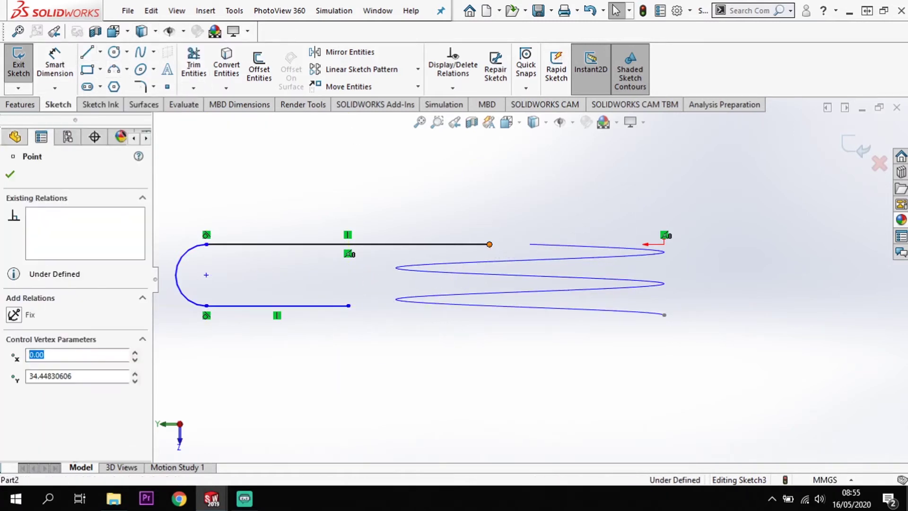
left_click(544, 250, "ctrl")
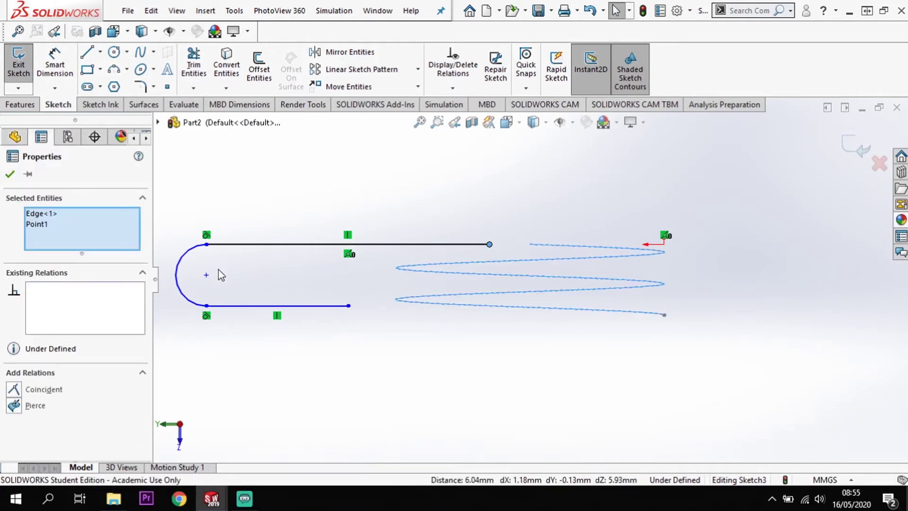
left_click(13, 405)
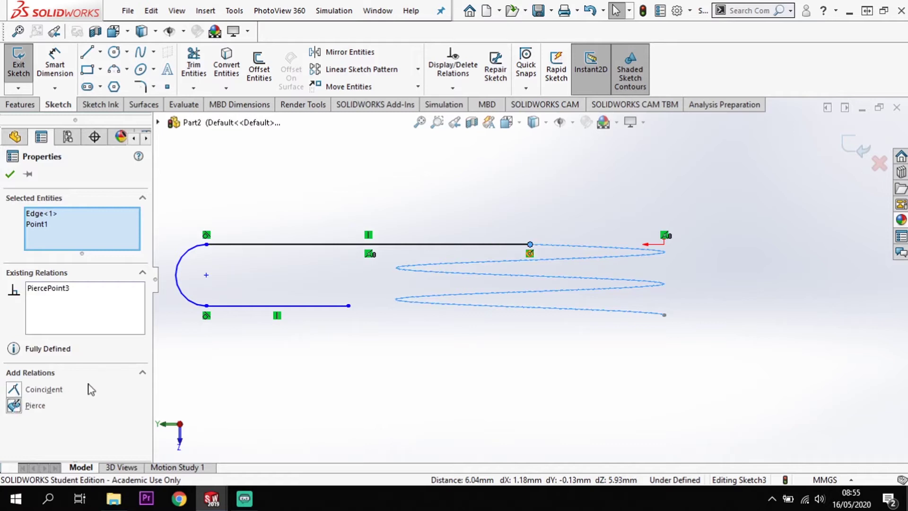
- Dimension the distance between the two parallel lines as 18 mm, placing the dimension between them
left_click(55, 64)
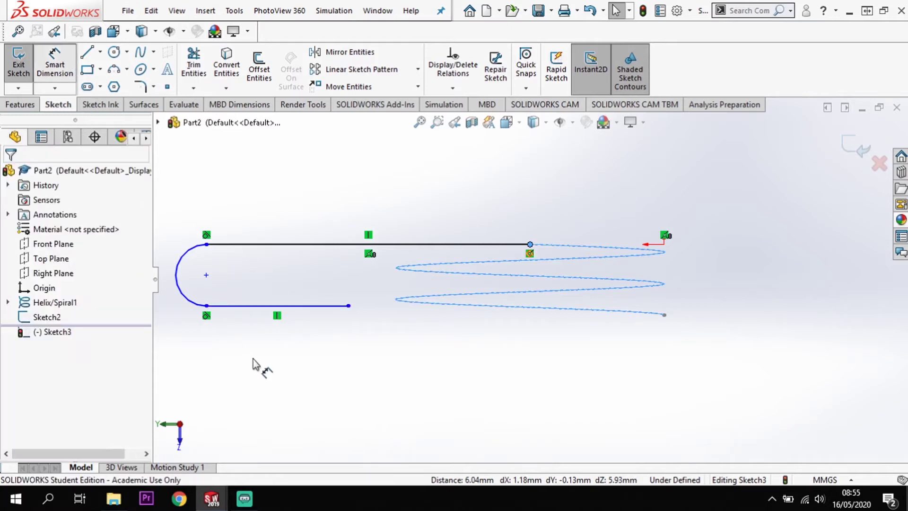
left_click(272, 302)
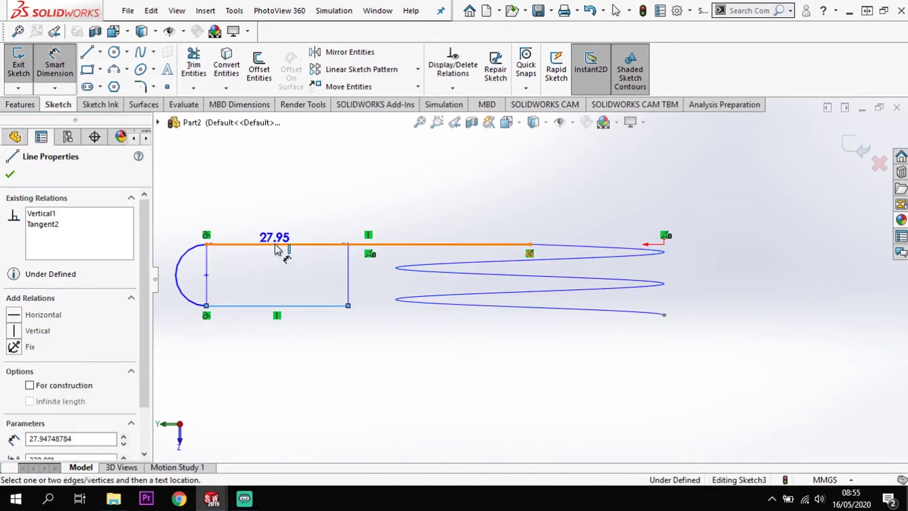
left_click(283, 247)
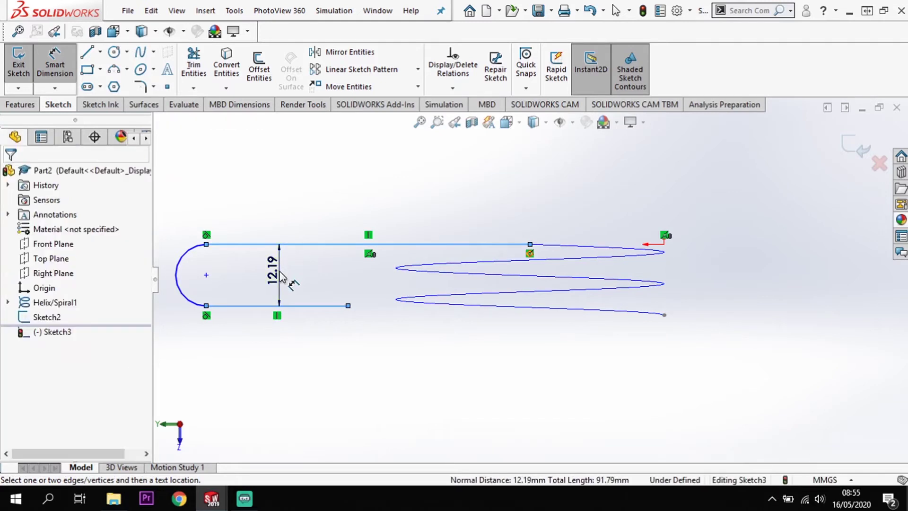
left_click(279, 275)
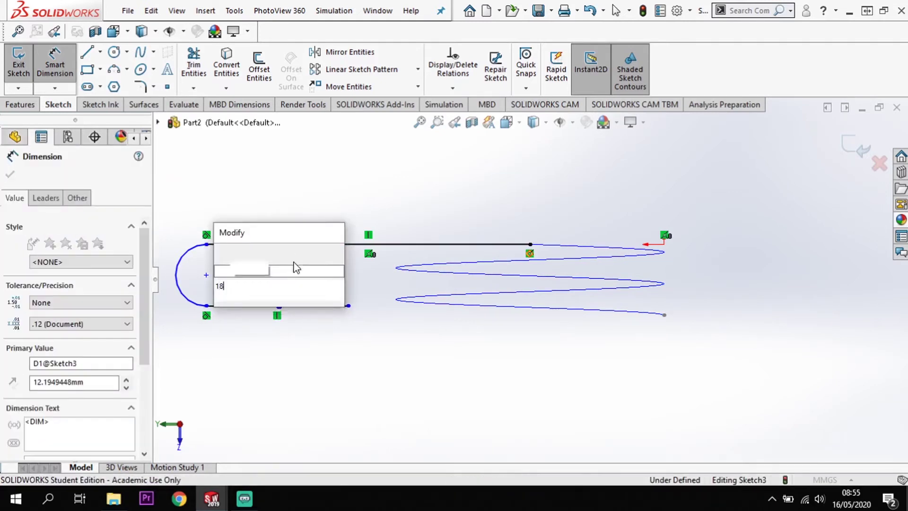
key("Return")
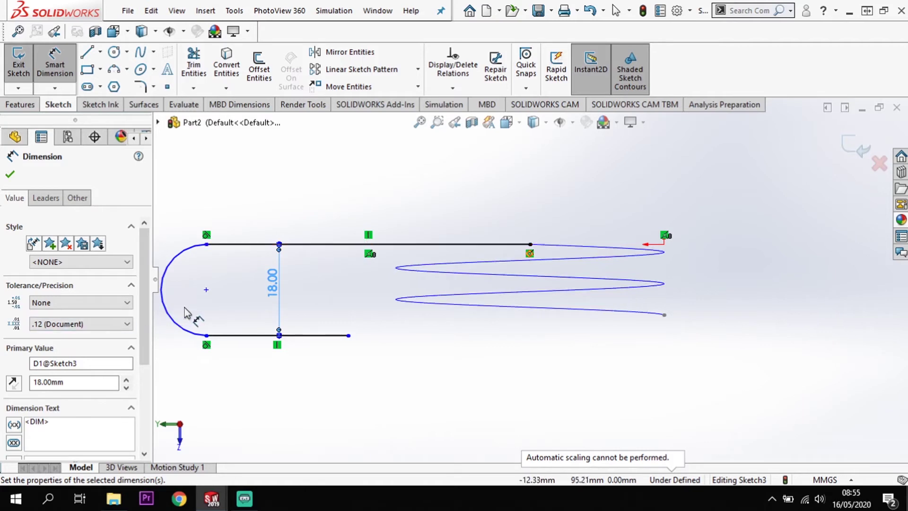
- Dimension the overall length from the arc's outermost point to the pierced endpoint as 211.5 mm, placing the dimension above the lines
scroll(185, 309, "up", 2)
scroll(225, 310, "down", 1)
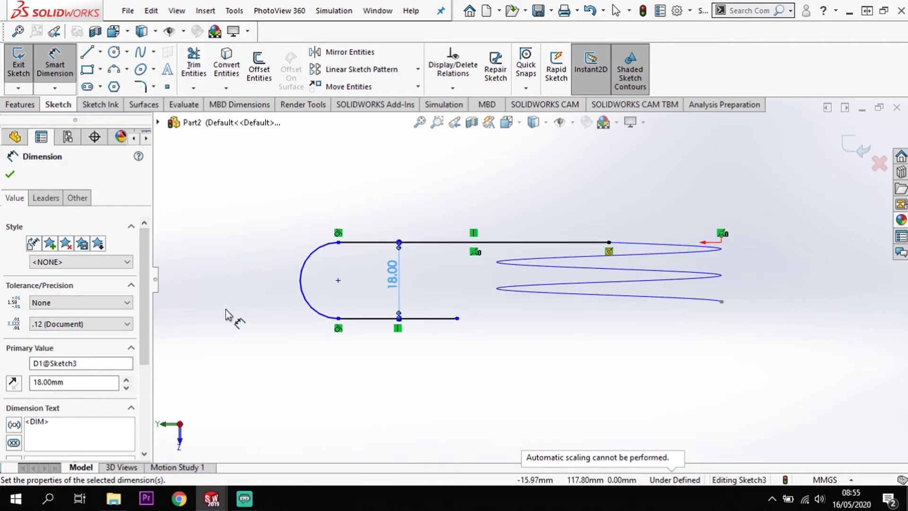
left_click(300, 280)
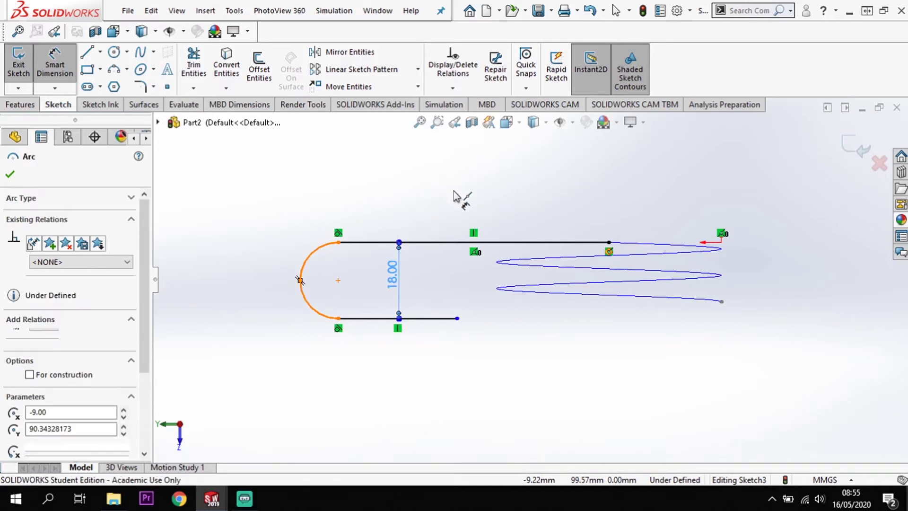
left_click(609, 243)
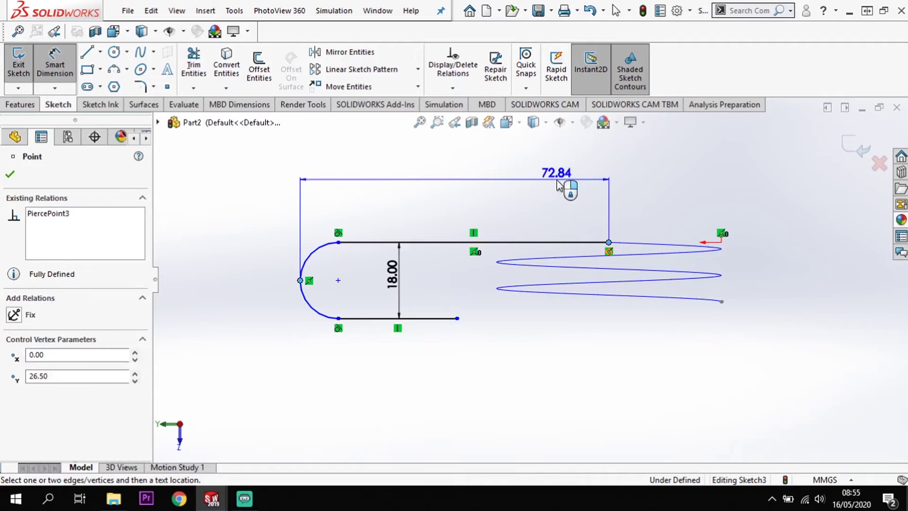
left_click(528, 178)
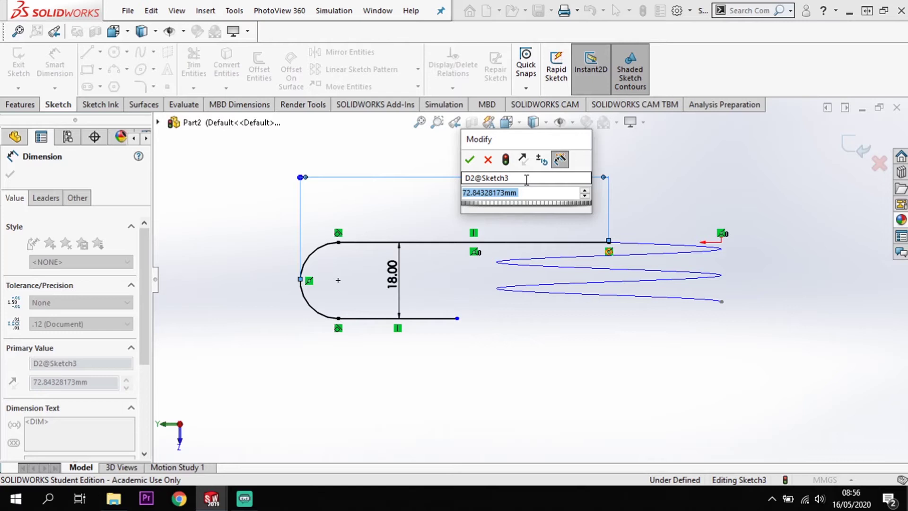
type("2")
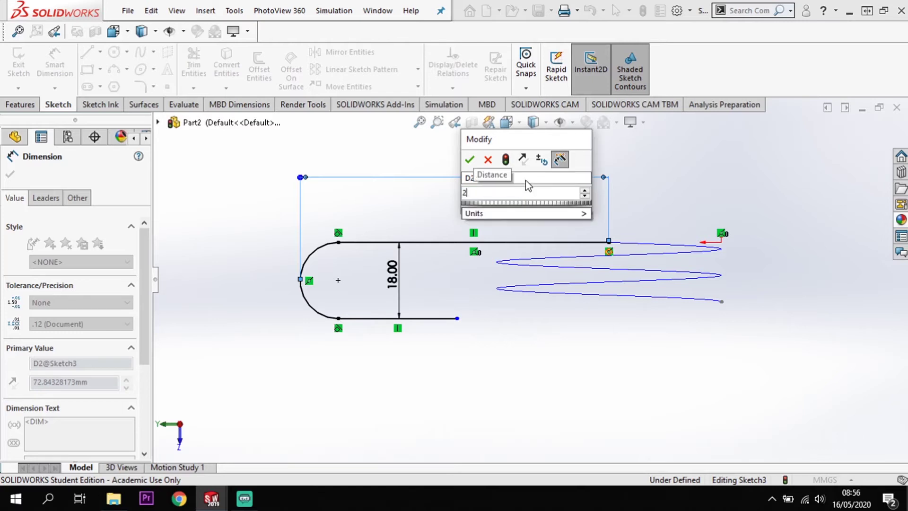
type("11.5")
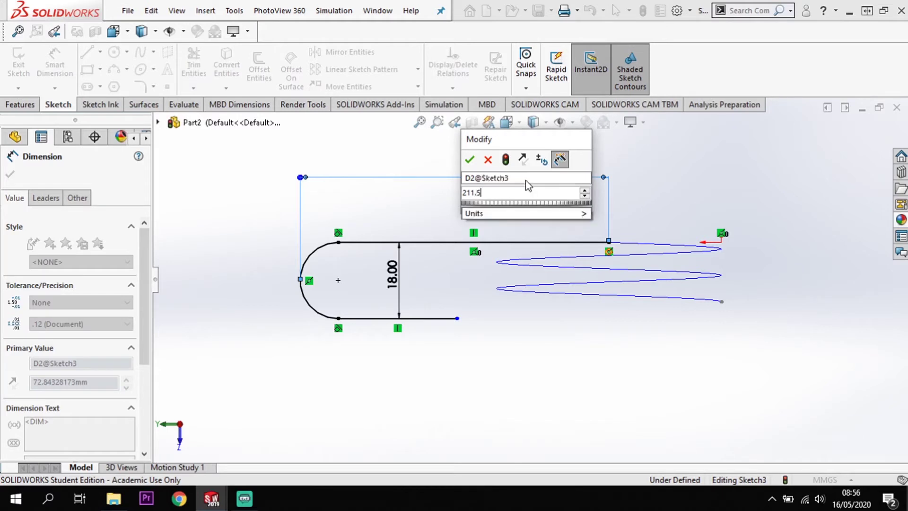
key("Return")
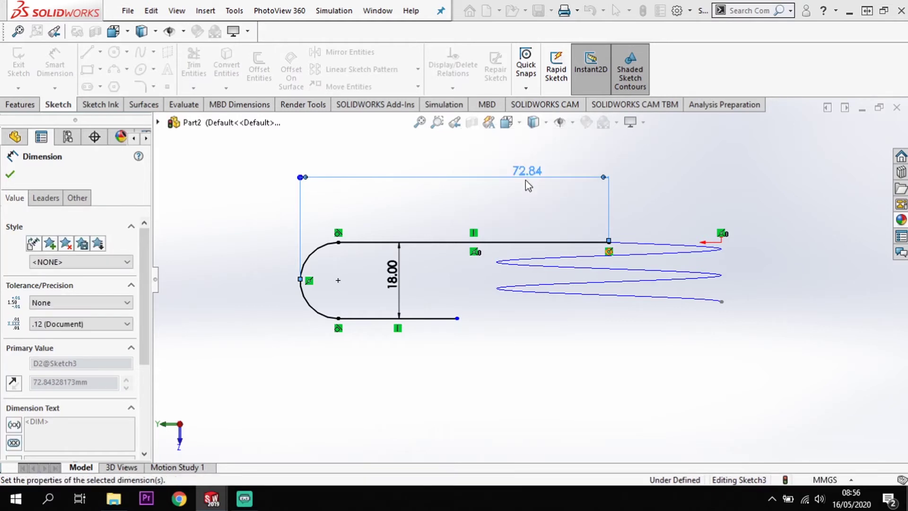
- Dimension the return line's length as 170 mm, placing the dimension below it, and exit the sketch
scroll(493, 304, "up", 2)
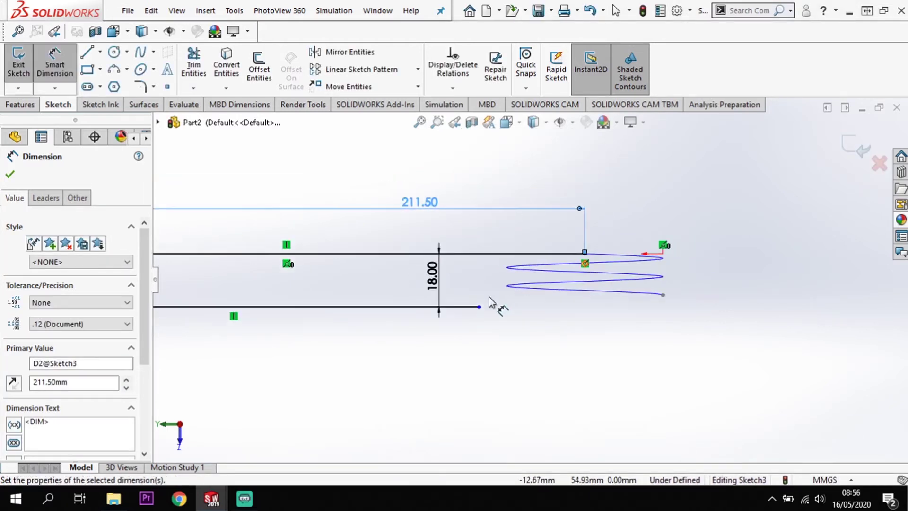
scroll(445, 324, "up", 4)
scroll(439, 323, "up", 1)
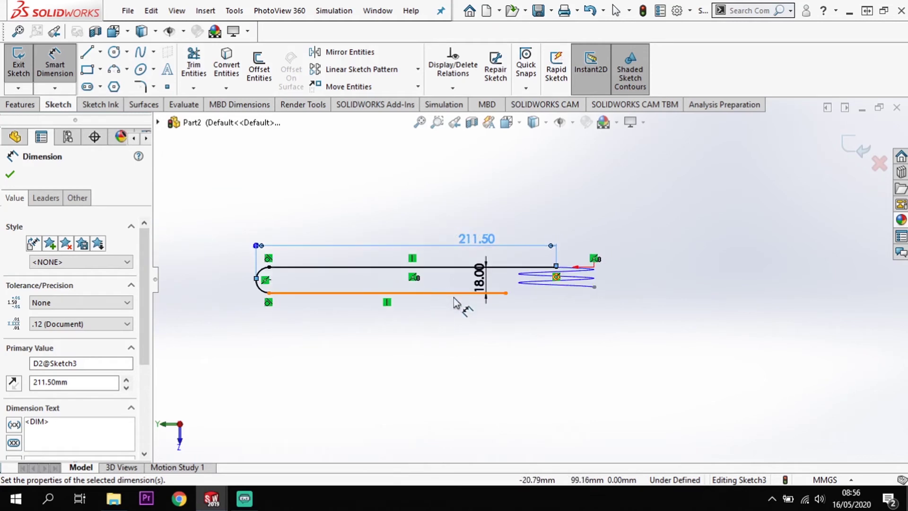
left_click(453, 298)
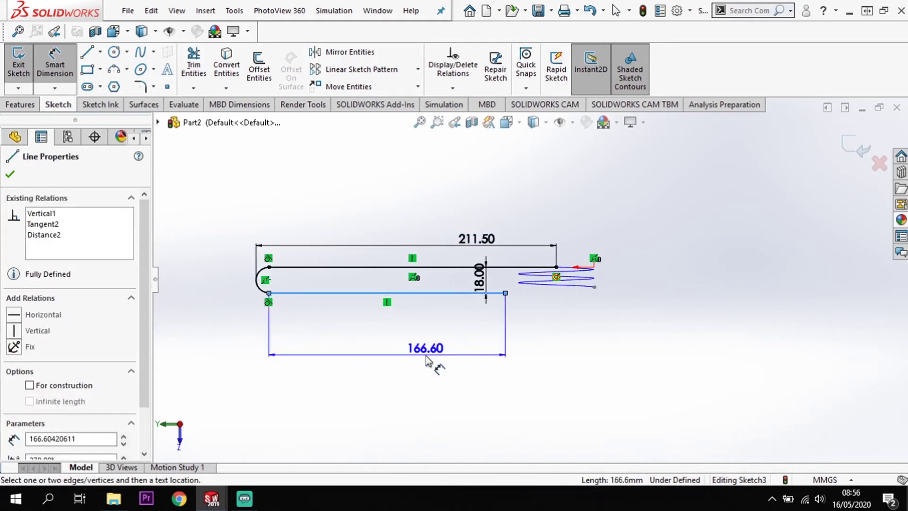
left_click(425, 361)
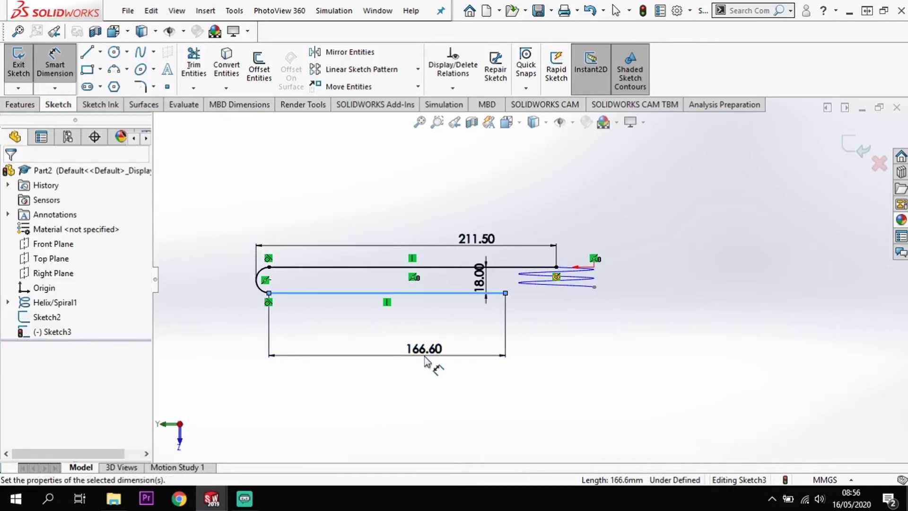
type("170")
key("Return")
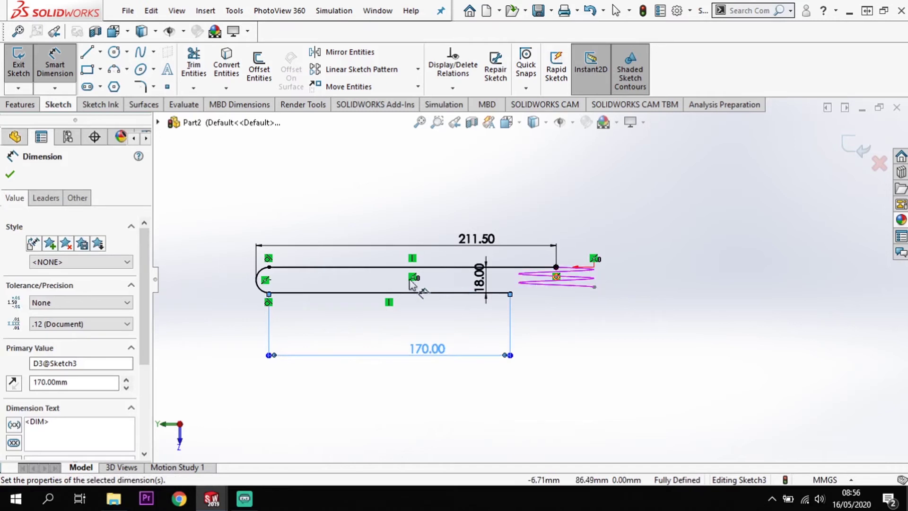
left_click(858, 150)
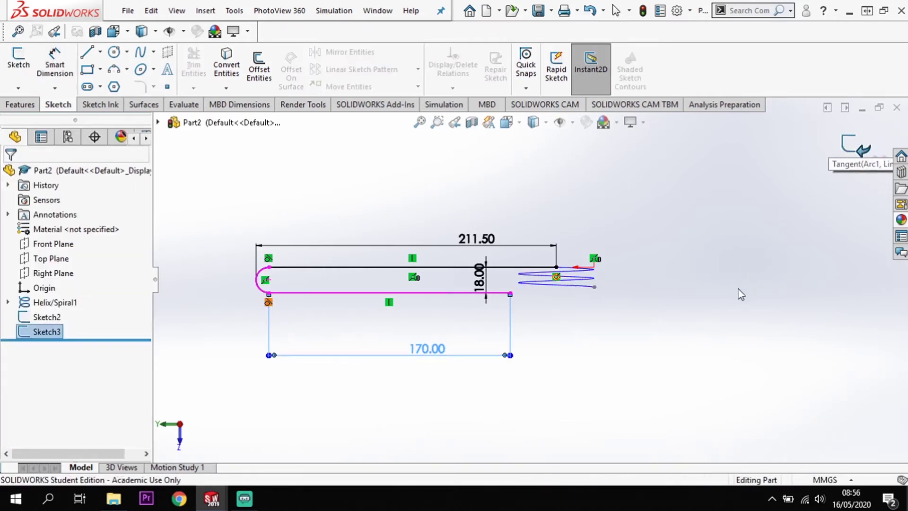
- Create a 3D sketch by converting the U-shaped leg's lines and arc, the helix and the straight leg's line, and exit it
mouse_move(723, 302)
middle_mouse_down()
mouse_move(667, 355)
mouse_move(701, 389)
mouse_move(764, 348)
mouse_move(504, 331)
mouse_move(473, 285)
mouse_move(461, 317)
mouse_move(500, 340)
middle_mouse_up()
left_click(247, 210)
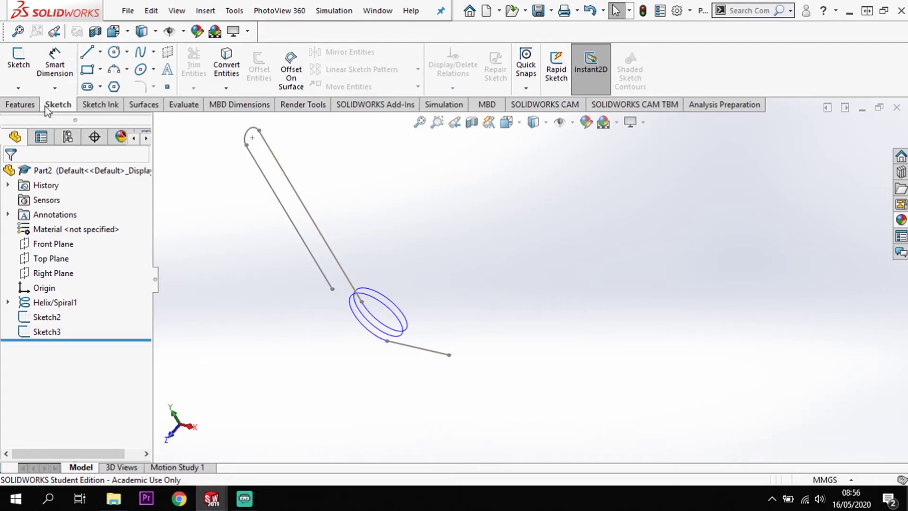
left_click(18, 88)
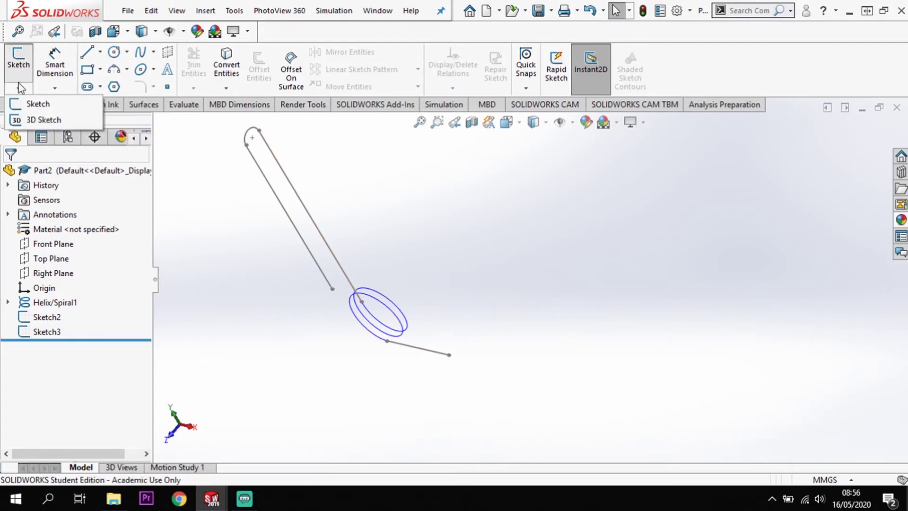
left_click(34, 117)
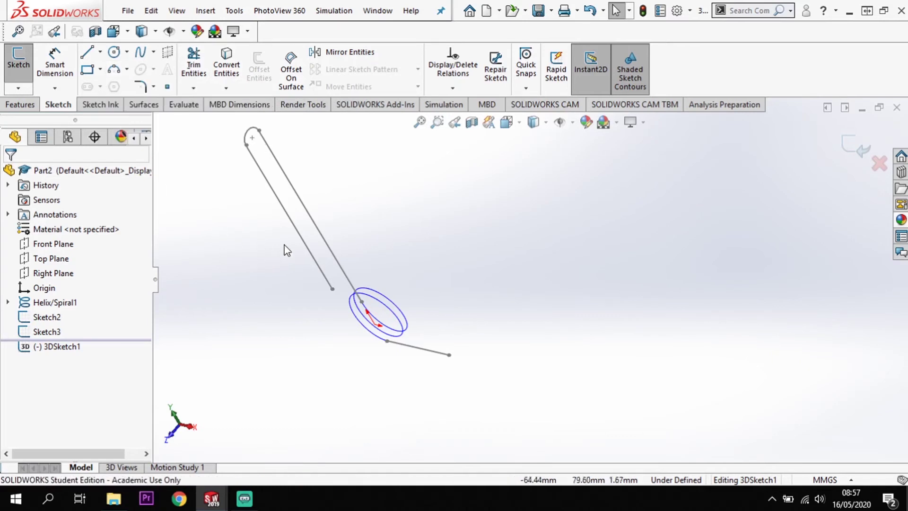
left_click(295, 226)
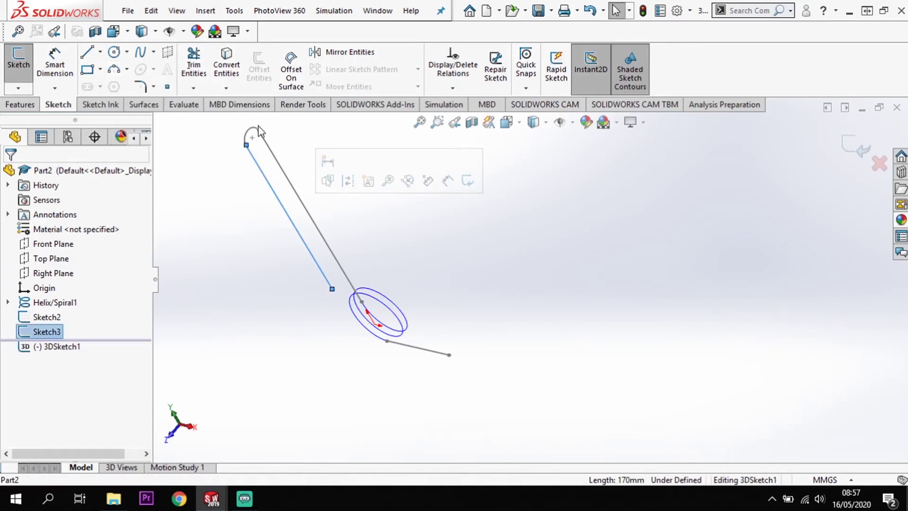
left_click(256, 133, "ctrl")
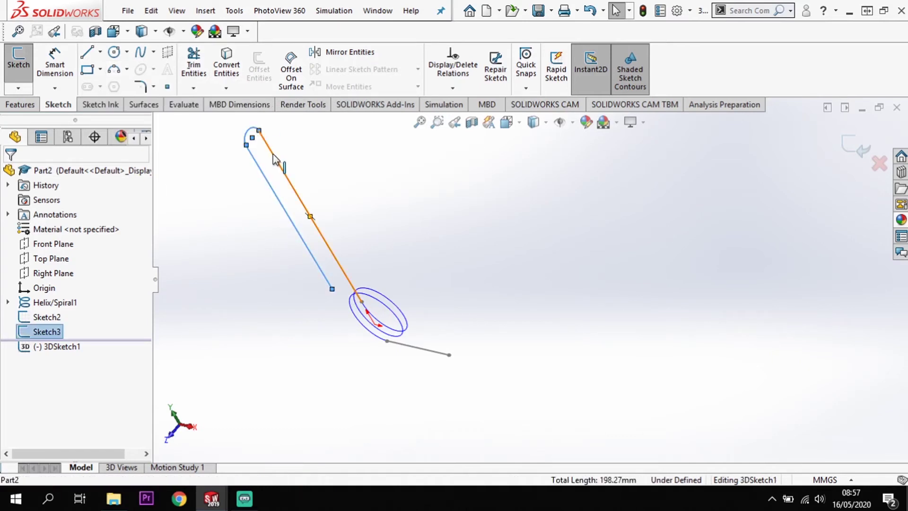
left_click(274, 158, "ctrl")
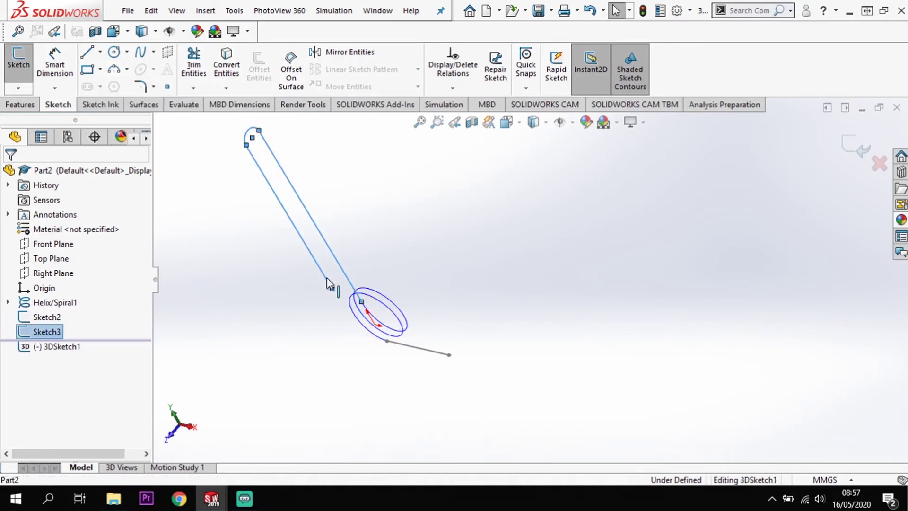
left_click(383, 304, "ctrl")
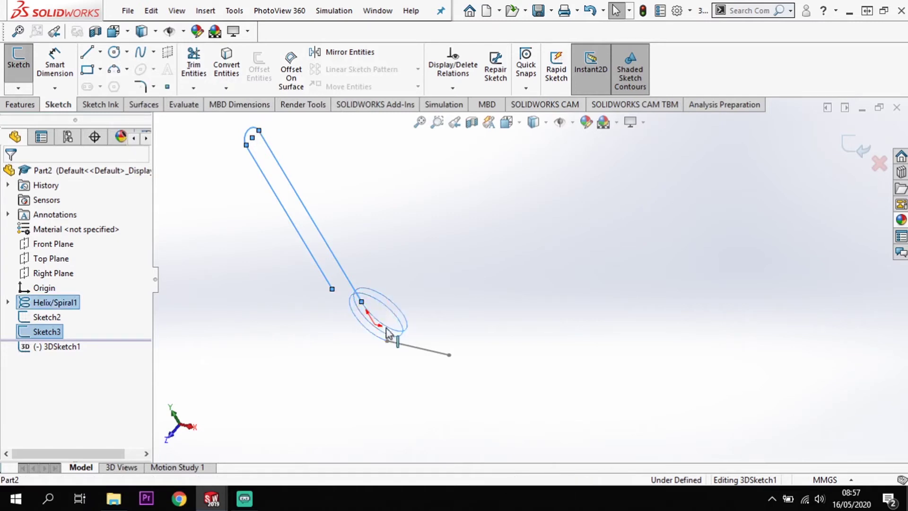
left_click(435, 355, "ctrl")
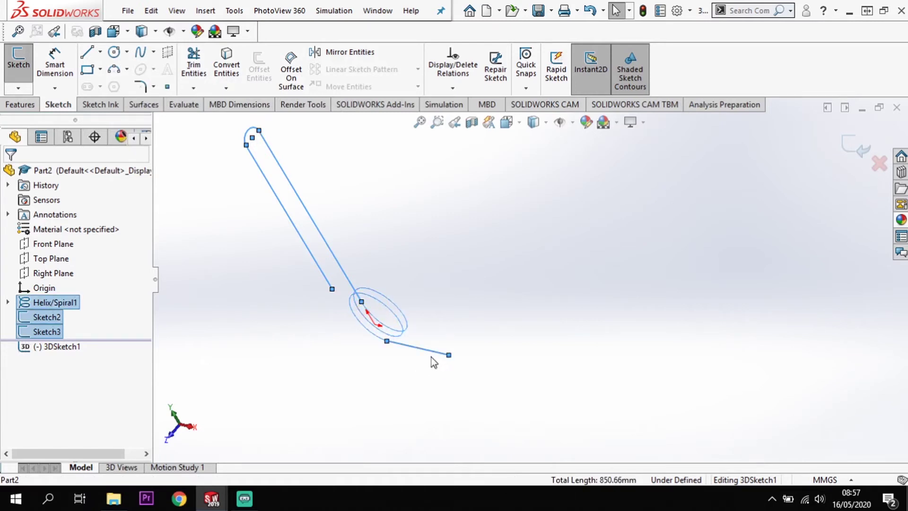
left_click(225, 67)
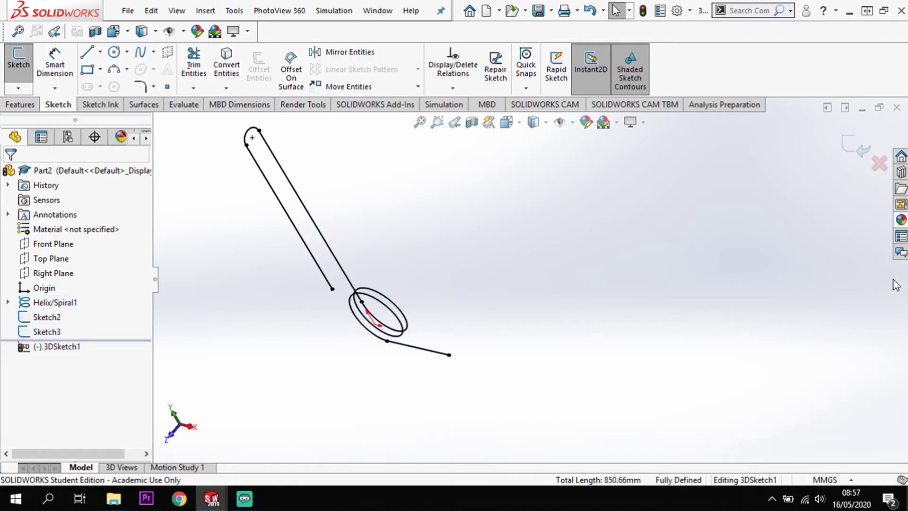
left_click(851, 147)
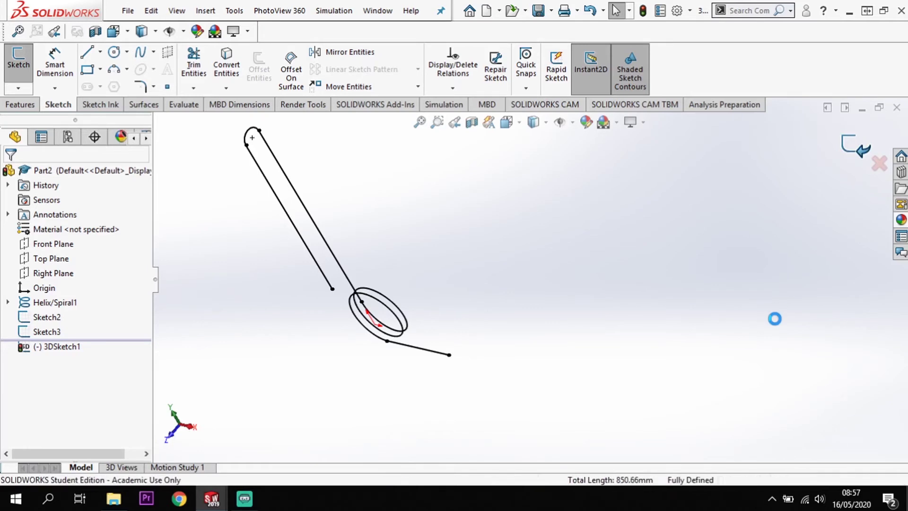
- Create a reference plane through the straight leg's free endpoint, perpendicular to that leg's line
mouse_move(727, 336)
middle_mouse_down()
mouse_move(707, 345)
mouse_move(632, 326)
mouse_move(696, 370)
mouse_move(262, 339)
middle_mouse_up()
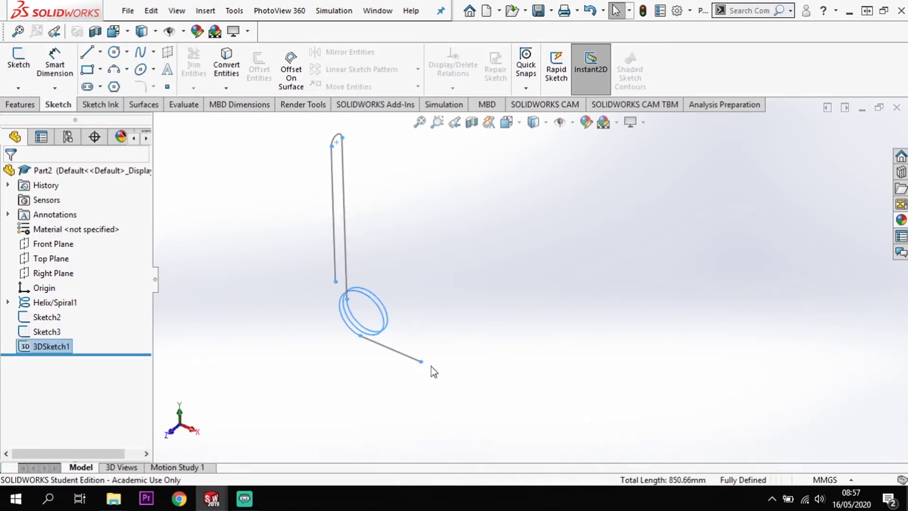
left_click(20, 105)
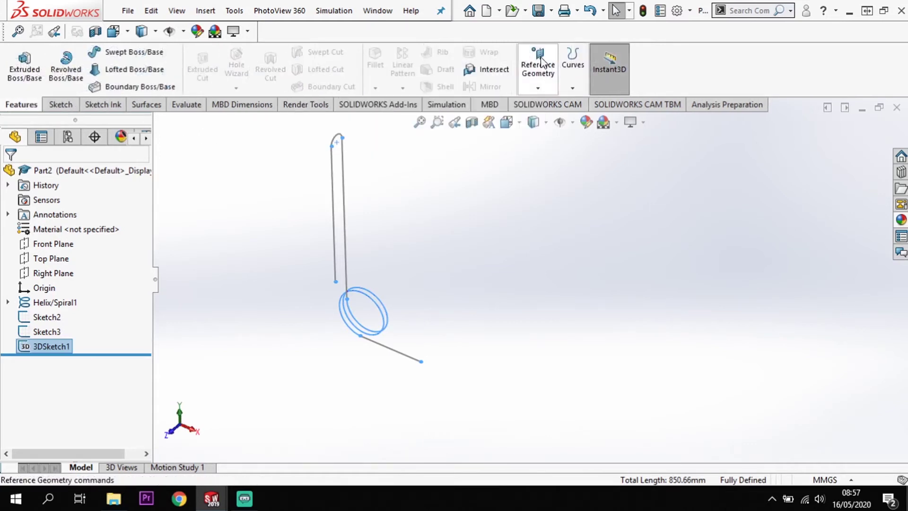
left_click(537, 88)
left_click(547, 101)
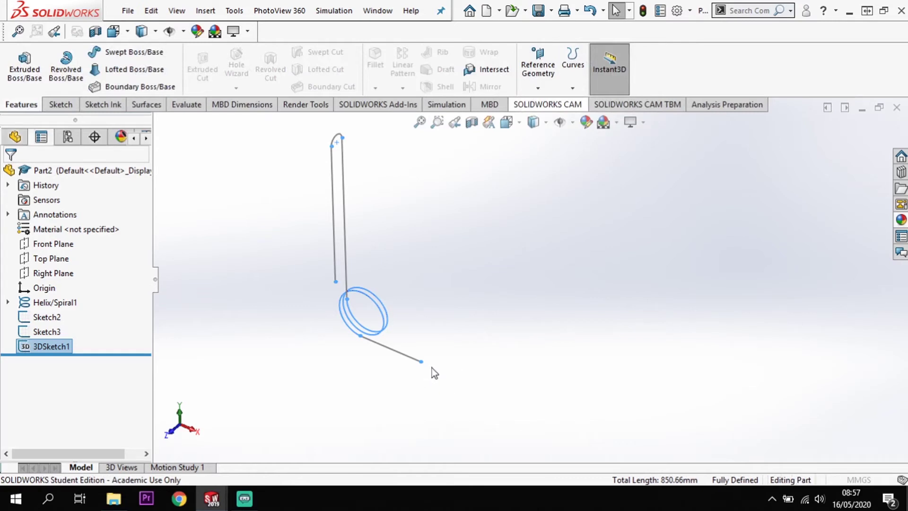
scroll(428, 367, "down", 3)
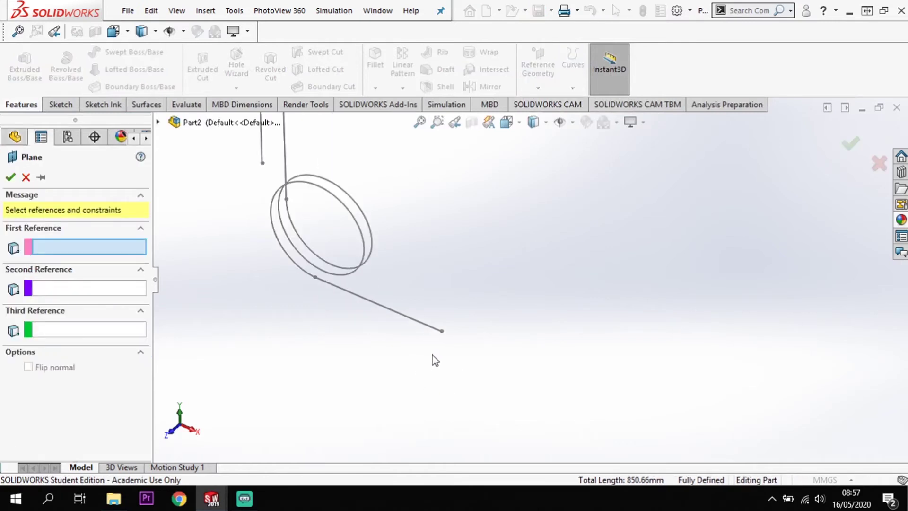
left_click(443, 332)
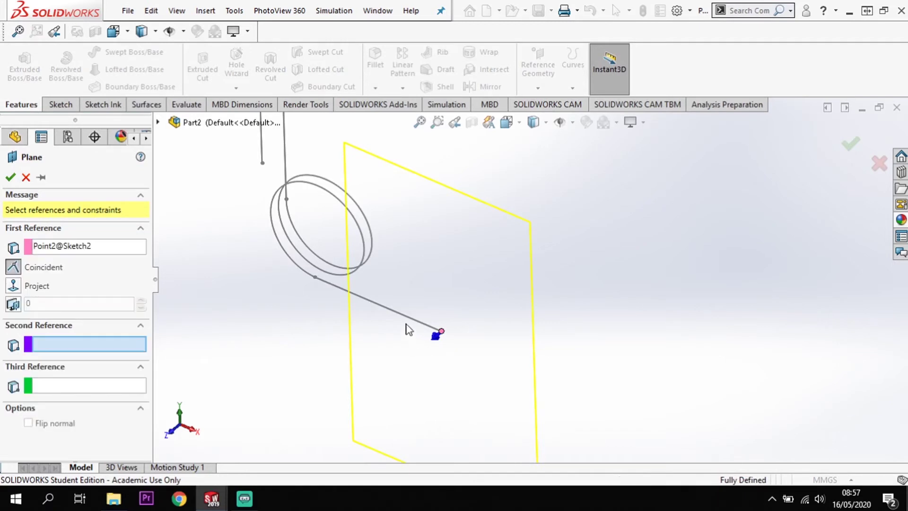
left_click(352, 293)
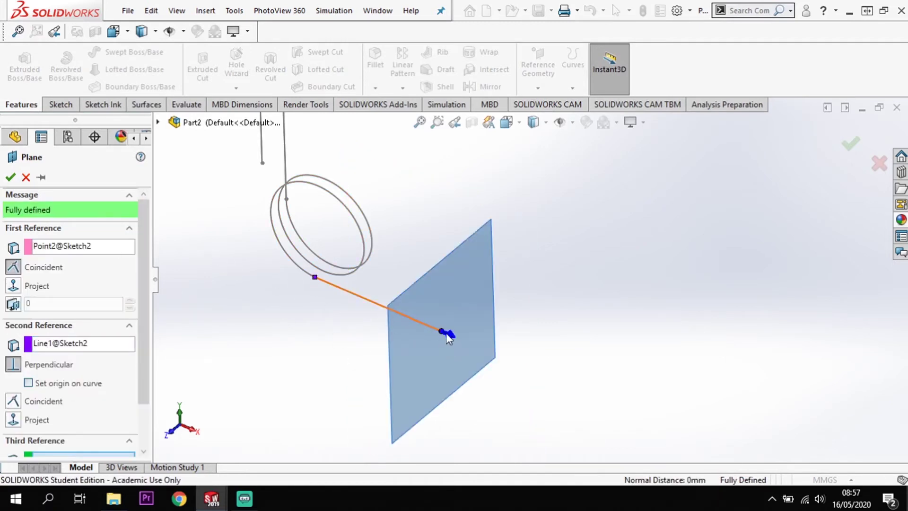
left_click(9, 180)
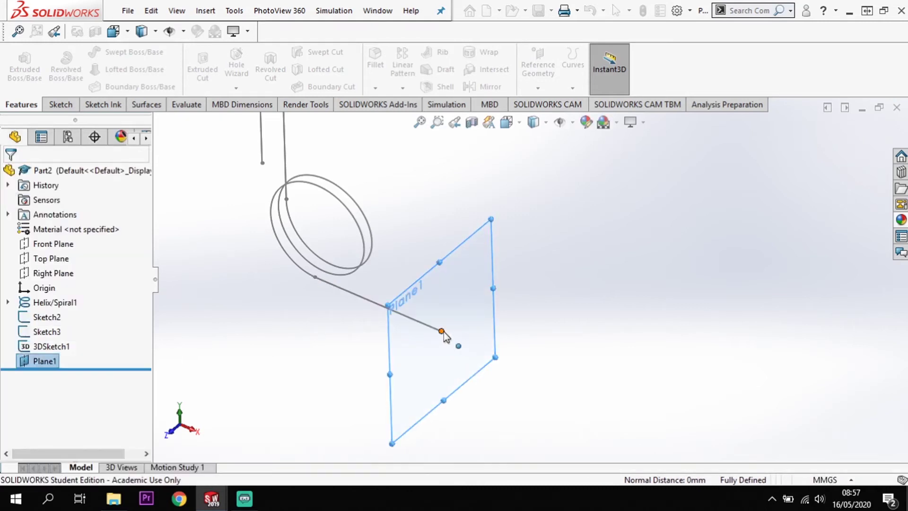
- Start a sketch on the new plane and draw a circle about 39 mm in diameter centred on the straight leg's endpoint
left_click(59, 104)
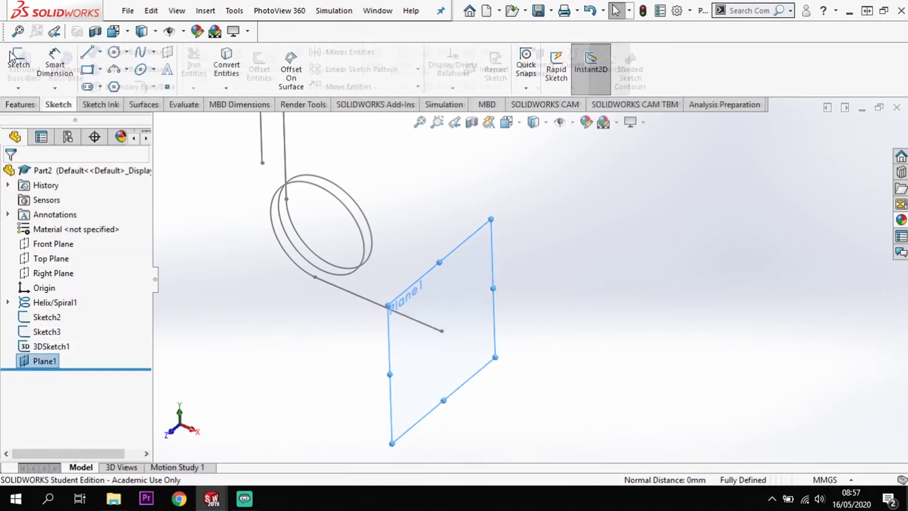
left_click(12, 56)
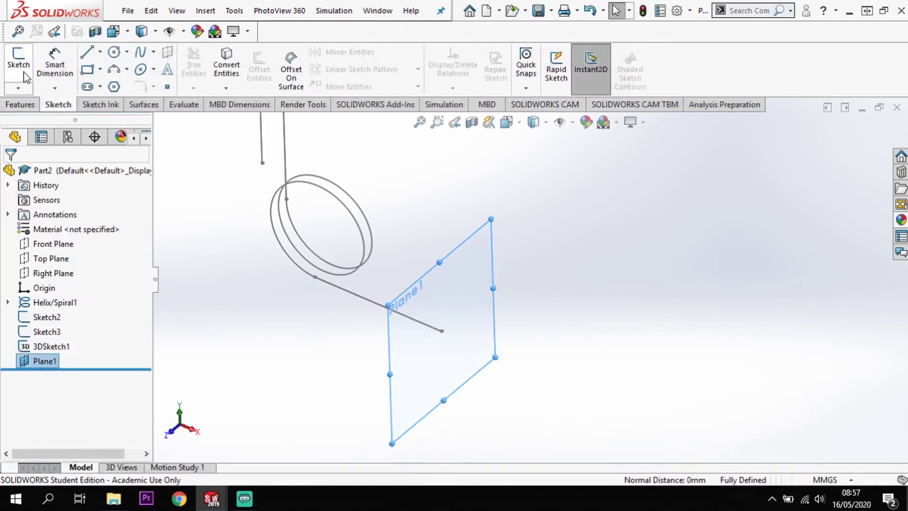
left_click(114, 52)
left_click(441, 330)
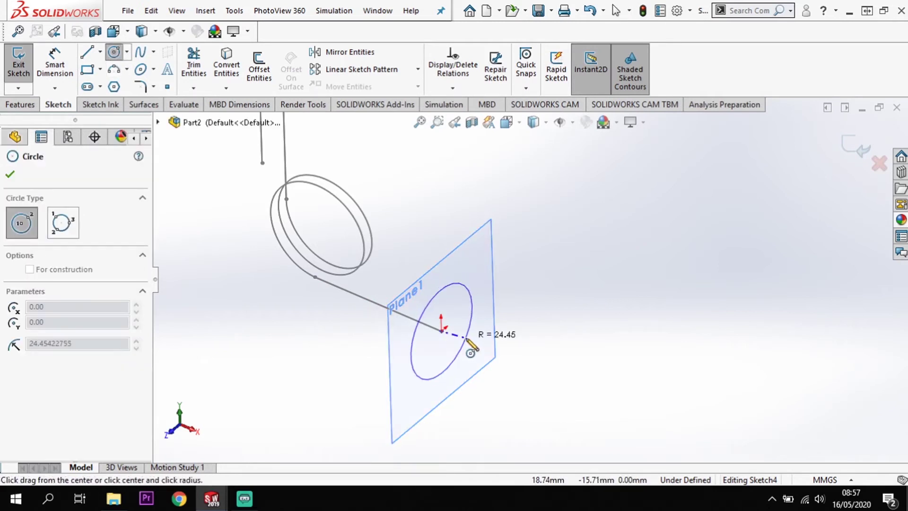
left_click(460, 341)
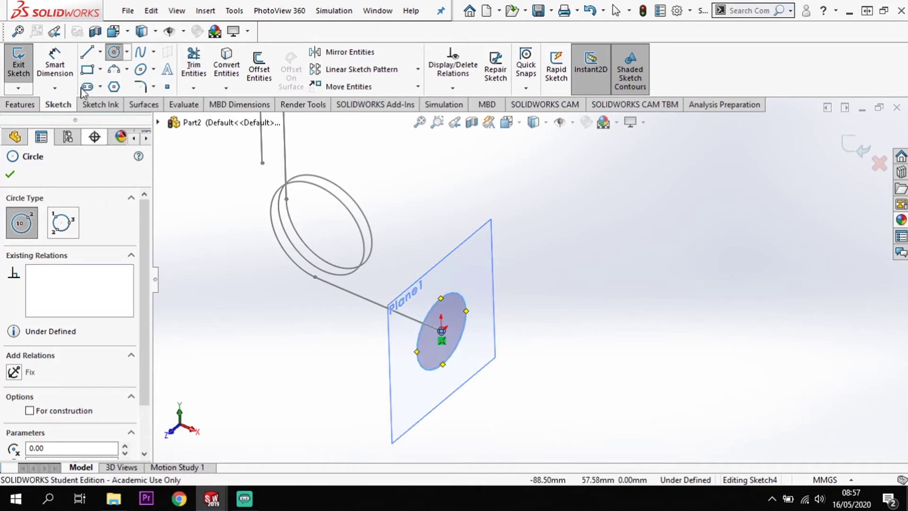
- Dimension the circle's diameter as 7 mm
left_click(56, 63)
left_click(466, 349)
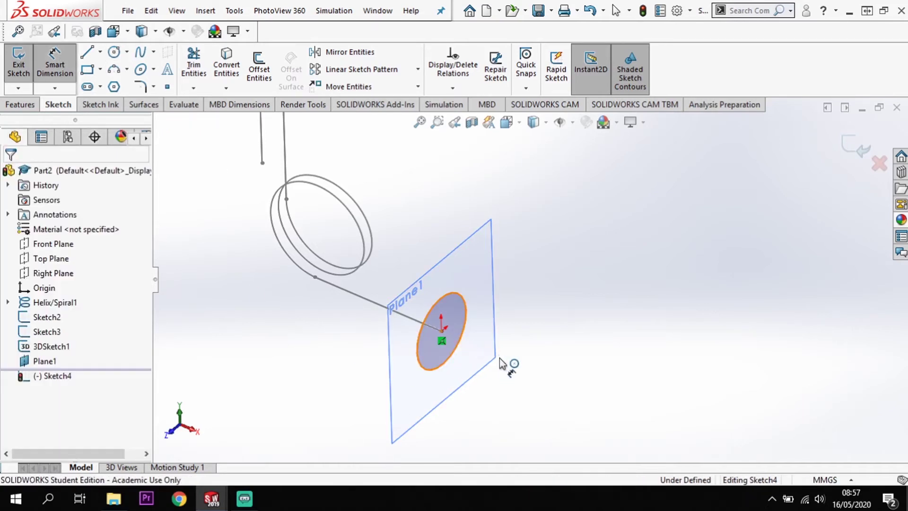
left_click(528, 306)
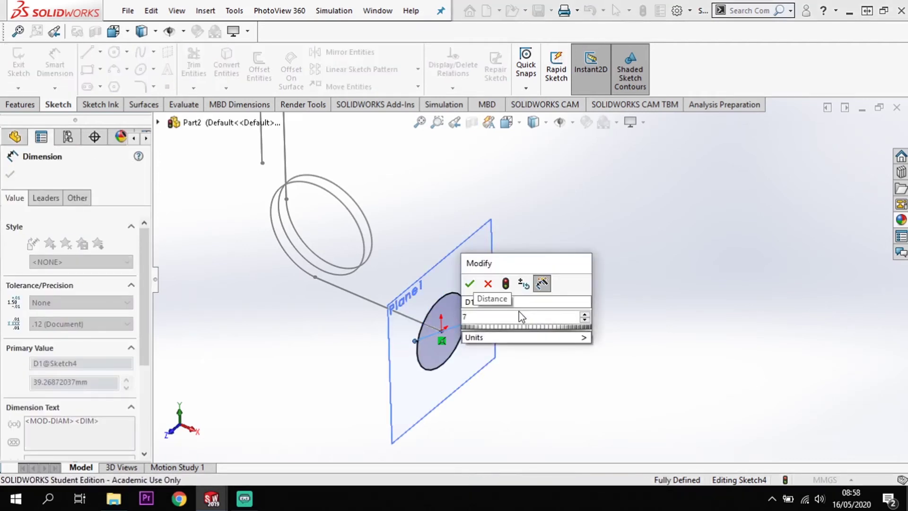
key("Return")
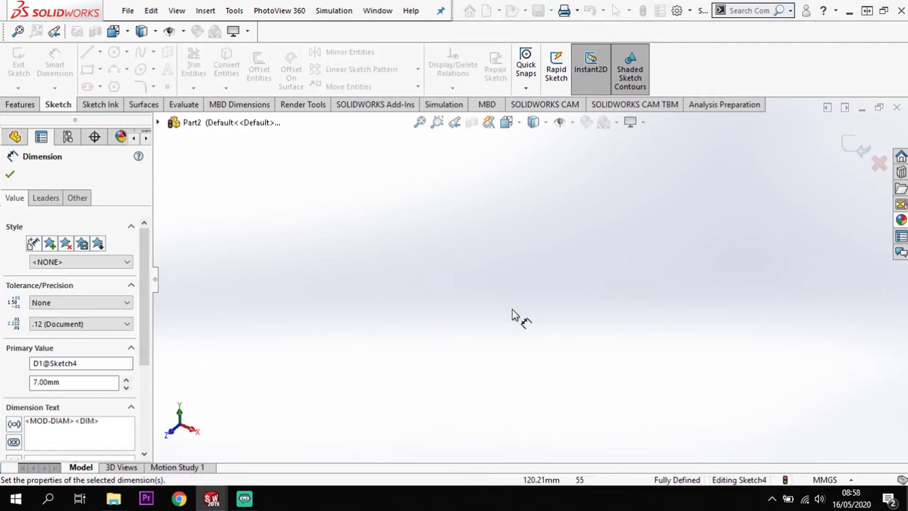
- Start a swept boss and select the 7 mm circle sketch at the straight leg's end as its profile
left_click(419, 122)
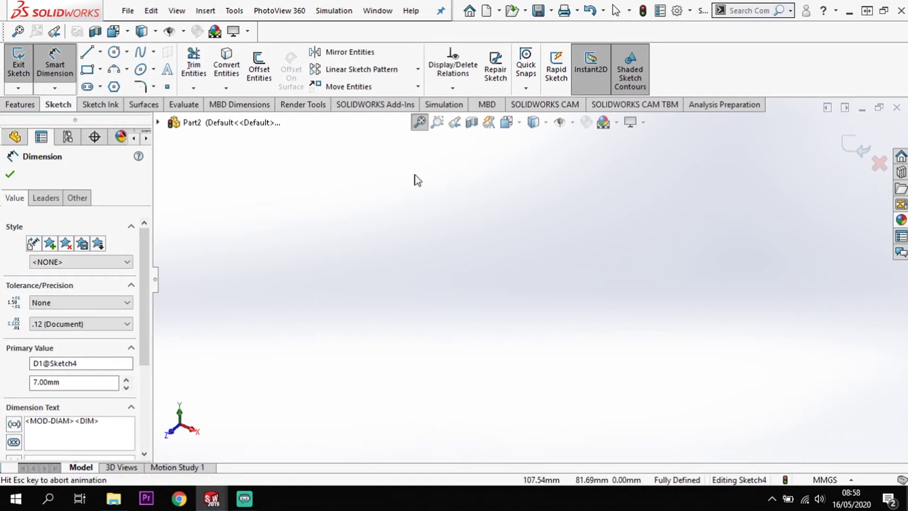
scroll(574, 377, "down", 6)
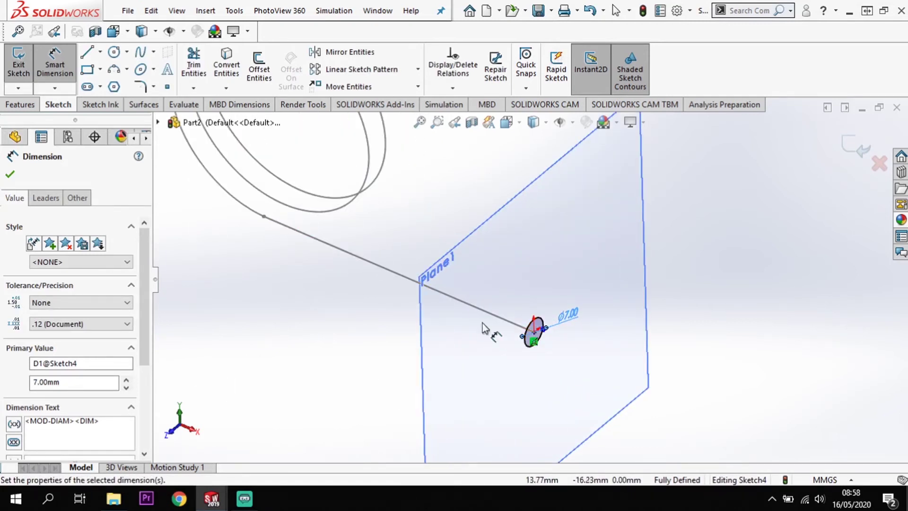
scroll(359, 258, "up", 2)
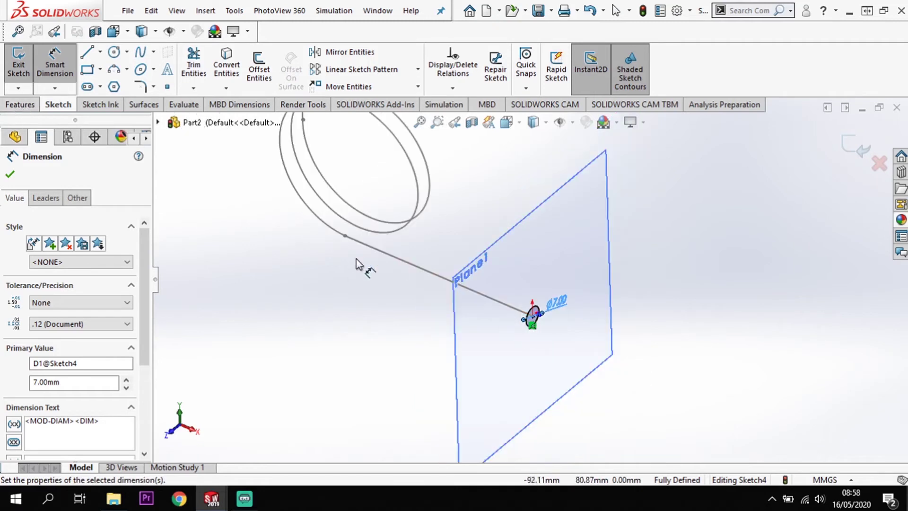
scroll(464, 198, "up", 6)
scroll(477, 199, "down", 2)
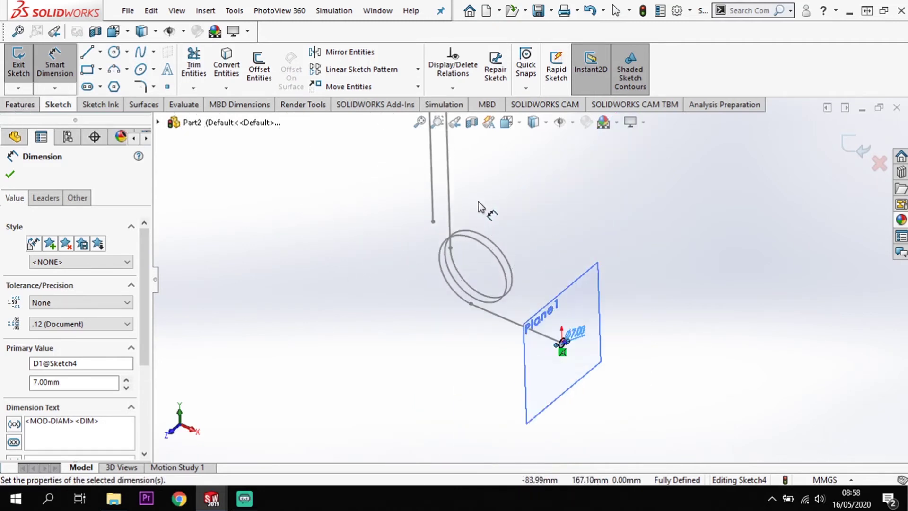
left_click(19, 106)
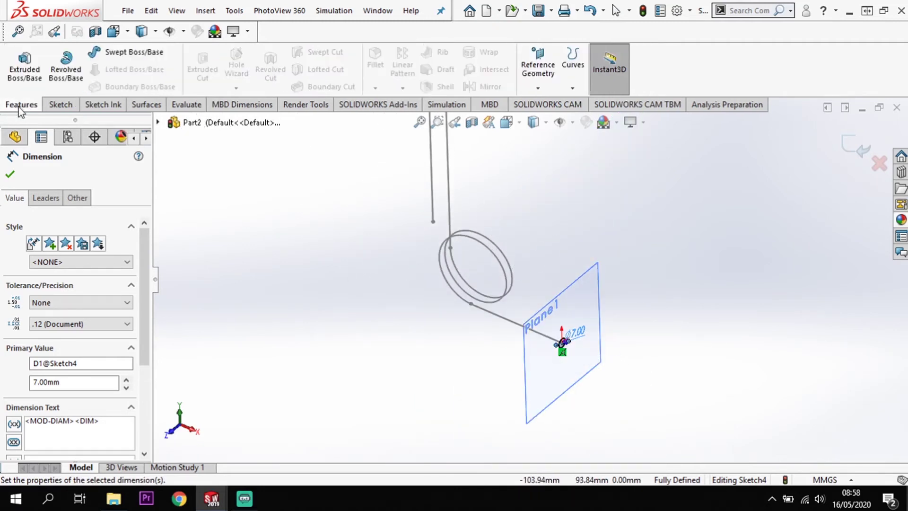
left_click(134, 53)
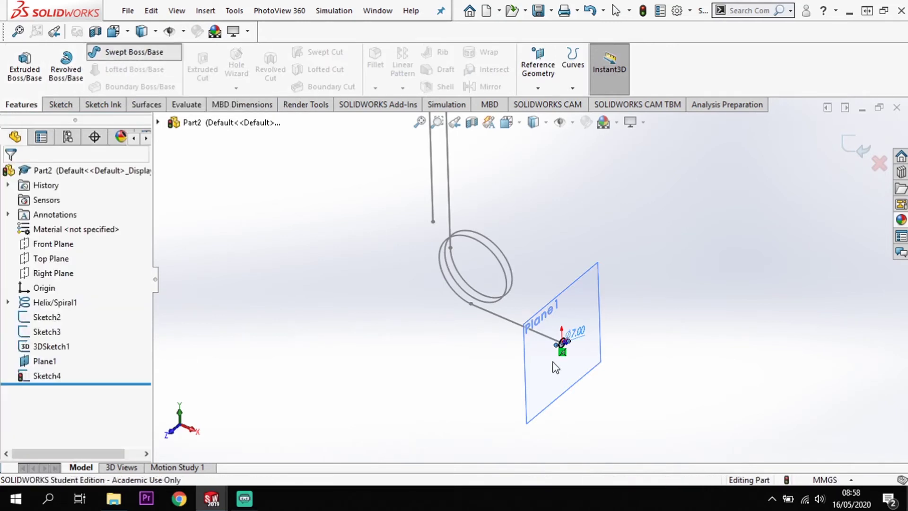
scroll(567, 355, "down", 4)
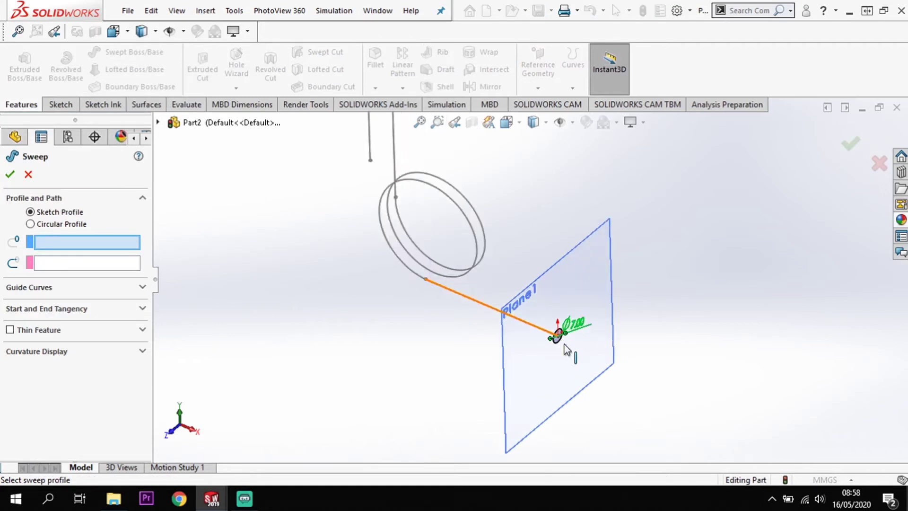
scroll(557, 357, "down", 1)
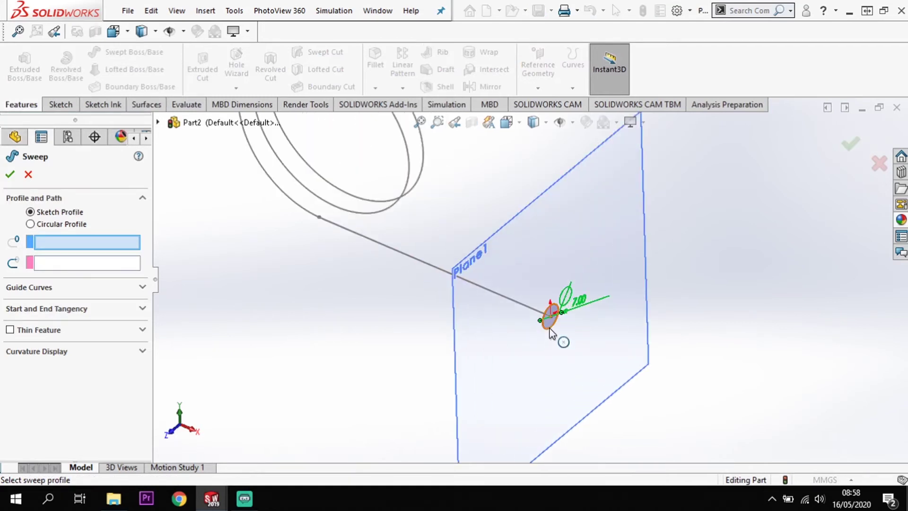
left_click(549, 330)
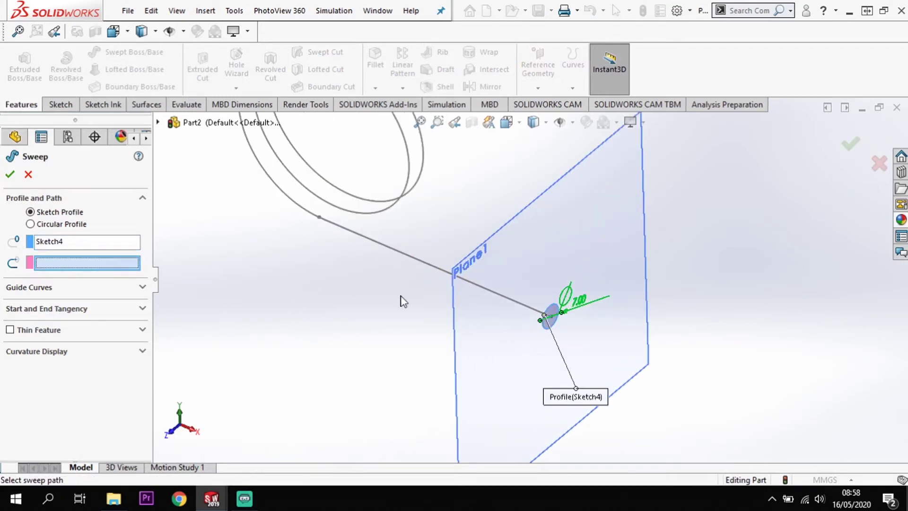
- Use the combined 3D sketch as the sweep path instead of the straight leg's line alone, and create the swept body
left_click(494, 295)
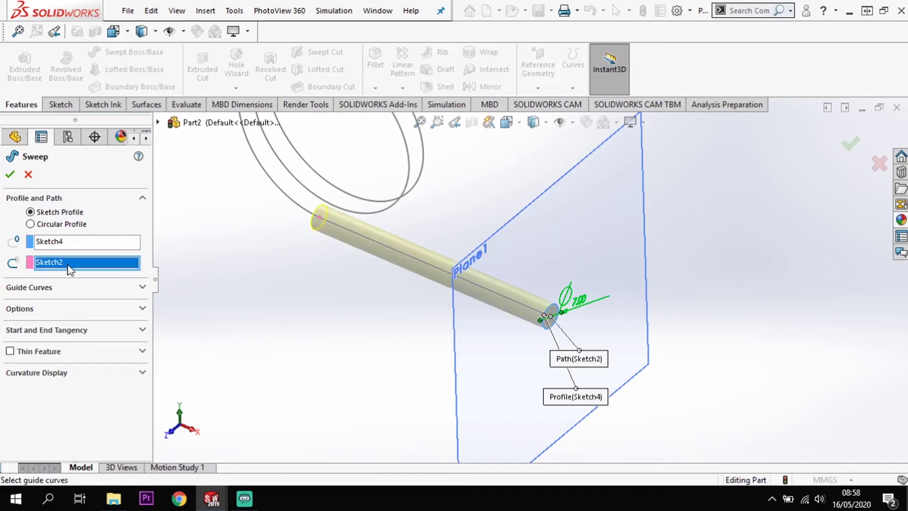
key("Delete")
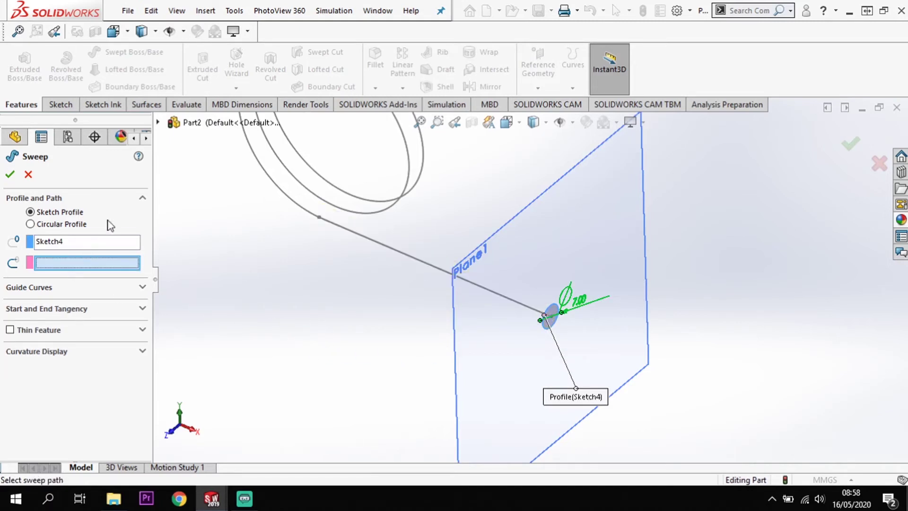
left_click(160, 123)
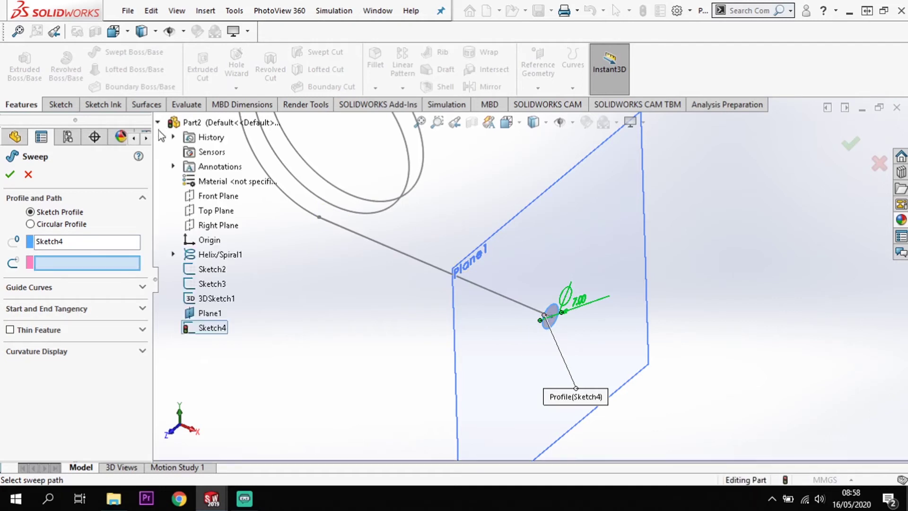
left_click(208, 297)
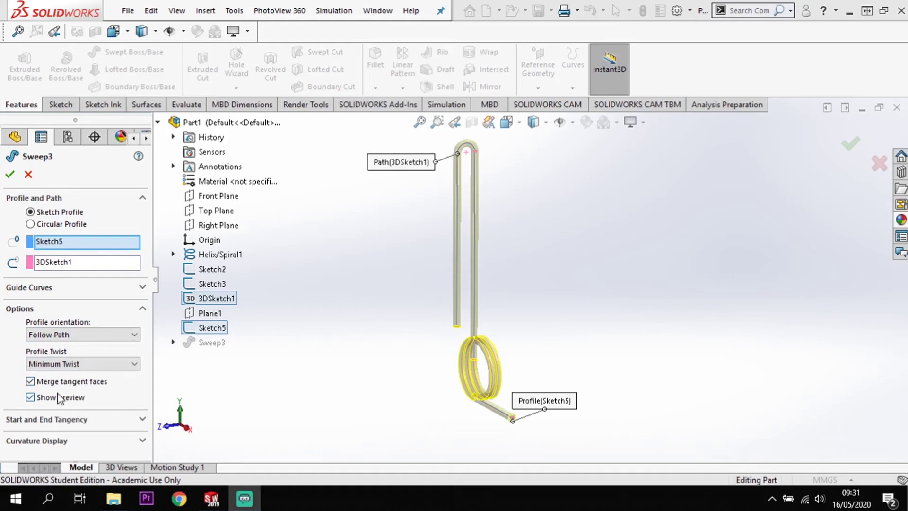
left_click(143, 311)
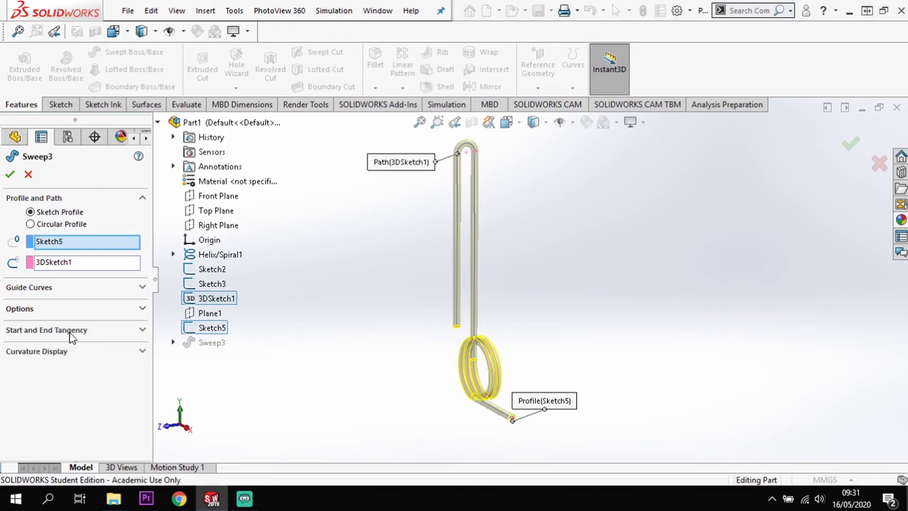
left_click(10, 174)
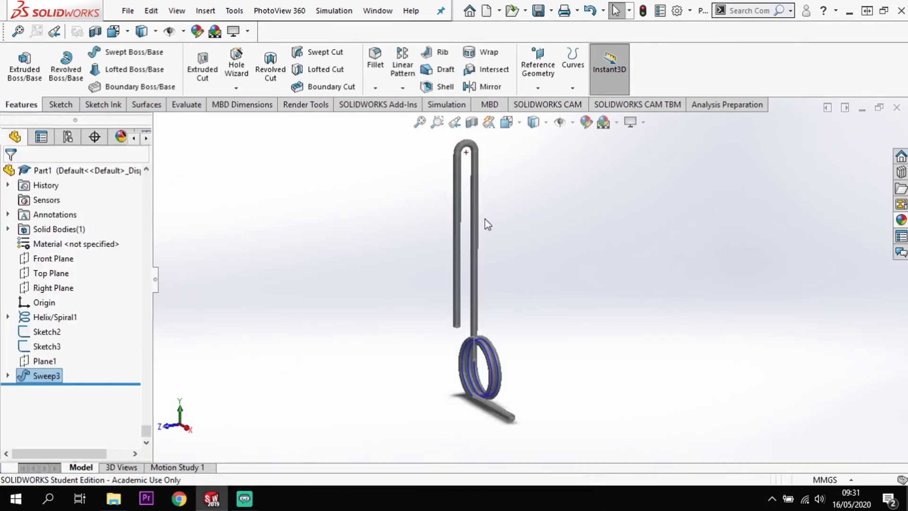
- Examine the swept spring body from the U-shaped leg down to the coil
left_click(545, 259)
scroll(507, 186, "down", 2)
scroll(507, 185, "up", 1)
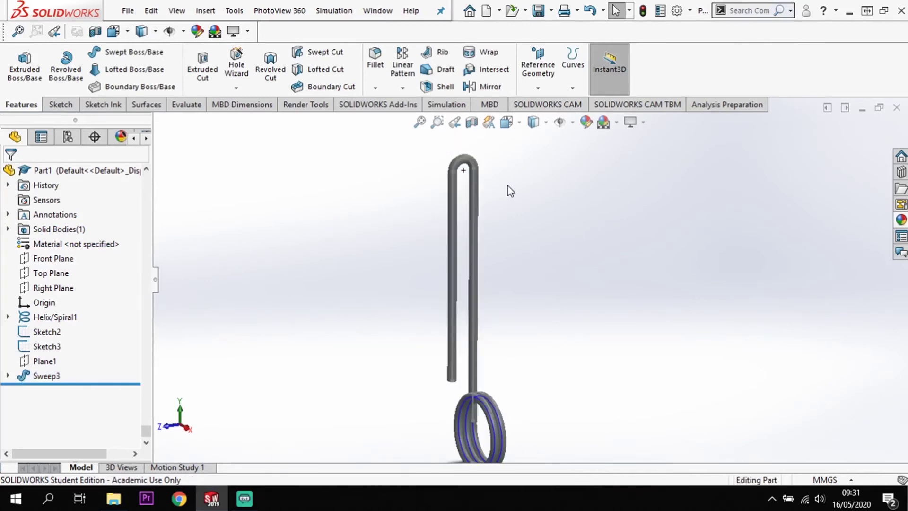
scroll(560, 378, "up", 1)
scroll(565, 372, "down", 1)
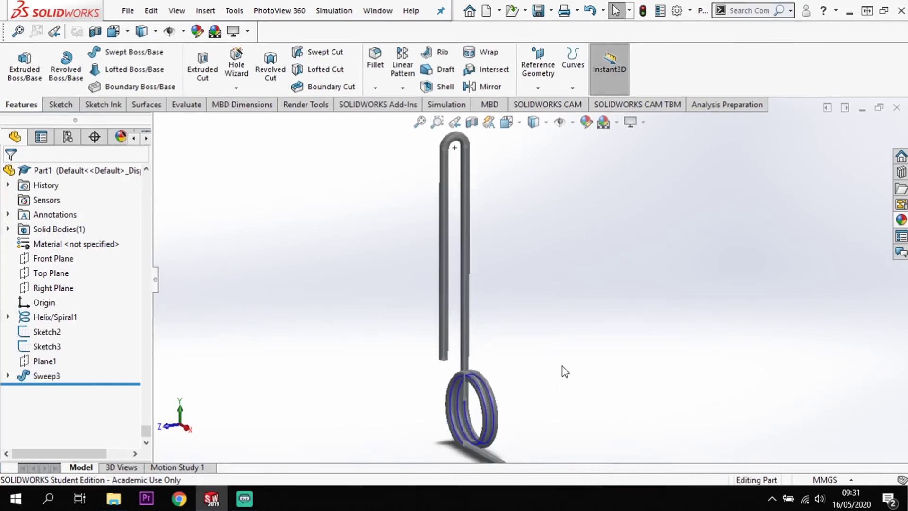
scroll(563, 366, "up", 1)
scroll(562, 365, "down", 1)
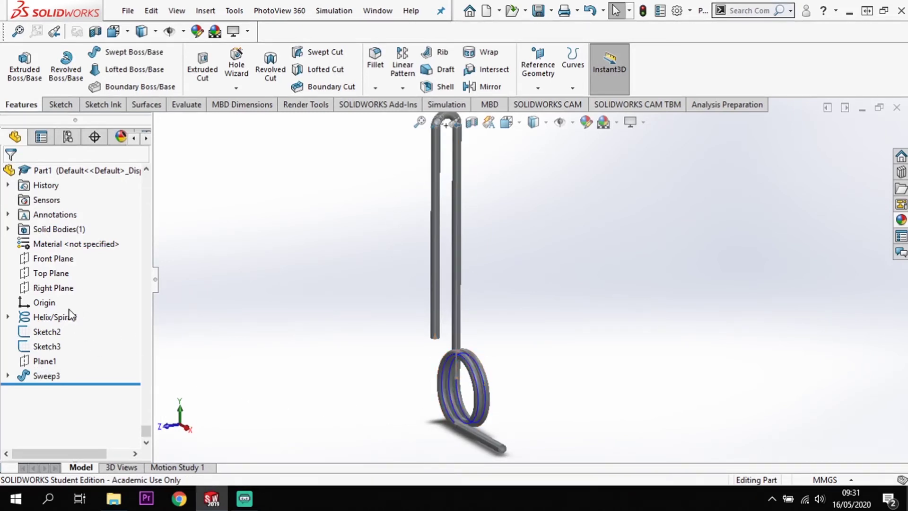
- Hide the helix and the sketches of the straight leg and the U-shaped leg
left_click(44, 347)
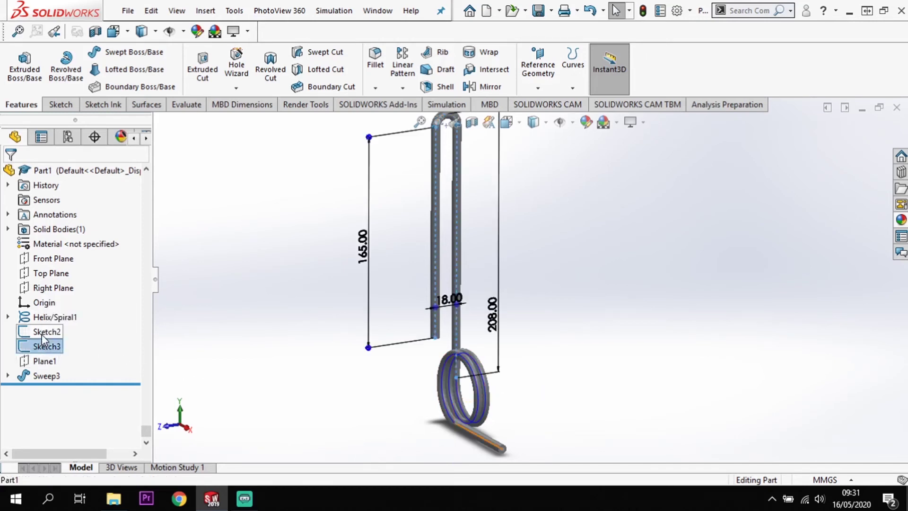
left_click(42, 333, "ctrl")
left_click(41, 315, "ctrl")
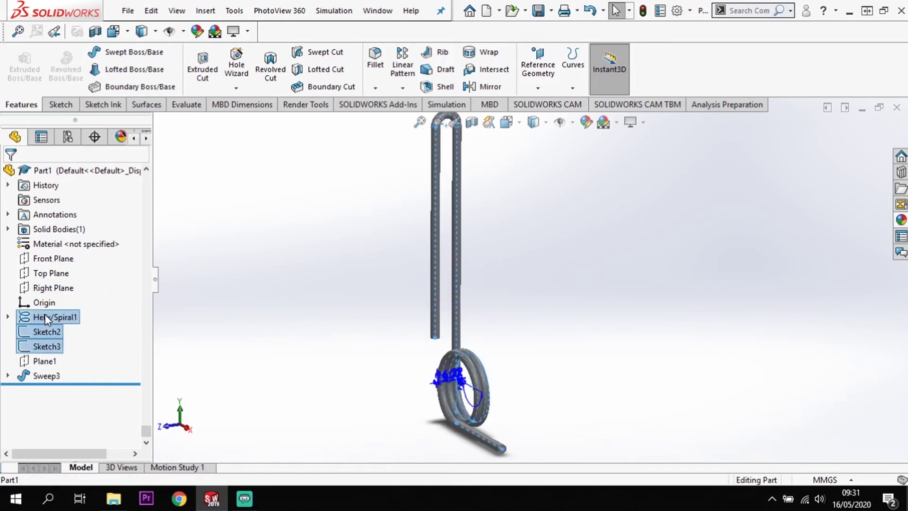
right_click(44, 314)
left_click(77, 259)
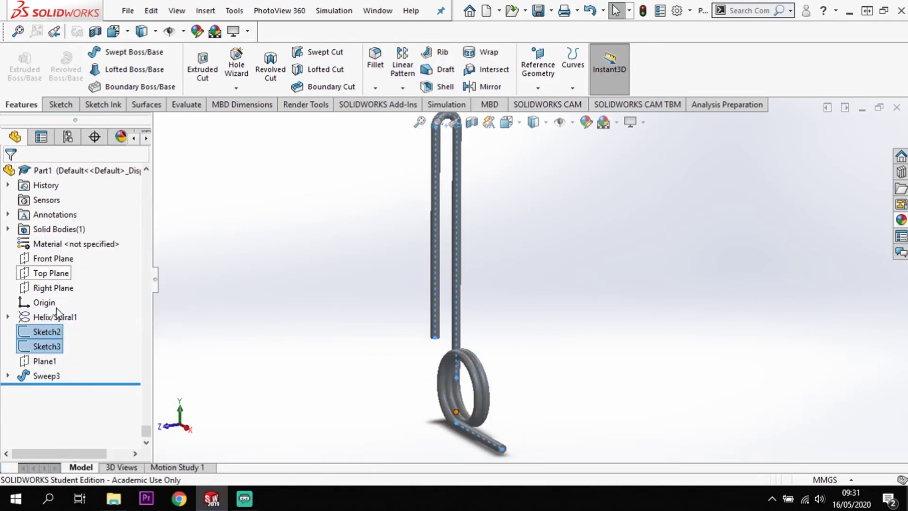
right_click(42, 332)
left_click(55, 259)
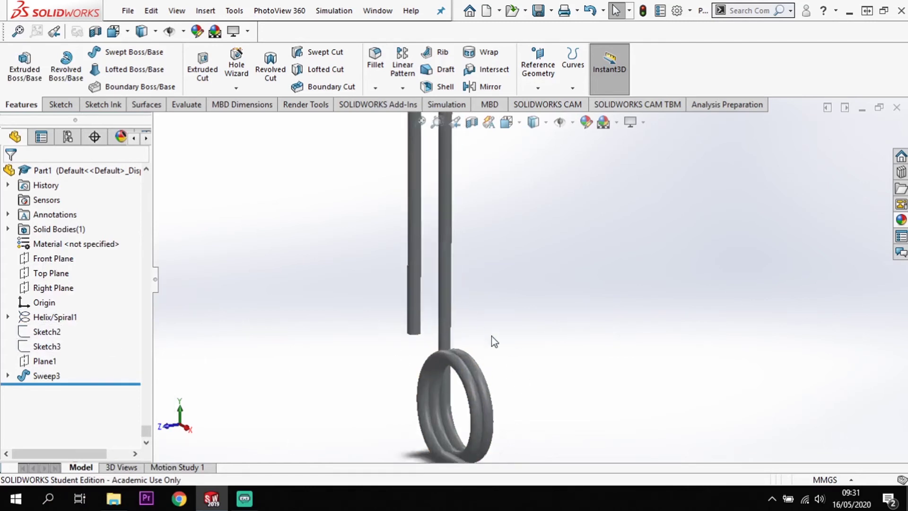
- Start a sketch on the straight leg's end face and draw a circle about 18.6 mm in diameter centred on that face
middle_click_drag(492, 335, 529, 423)
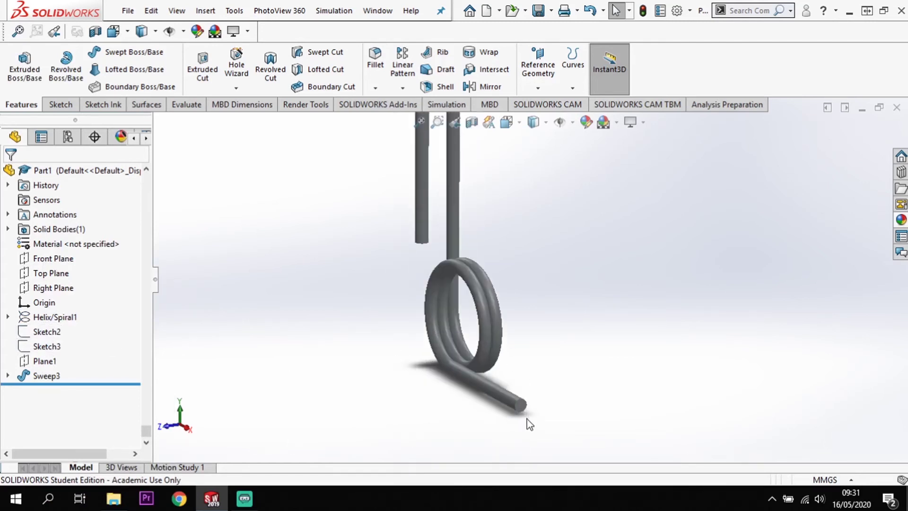
scroll(534, 385, "up", 5)
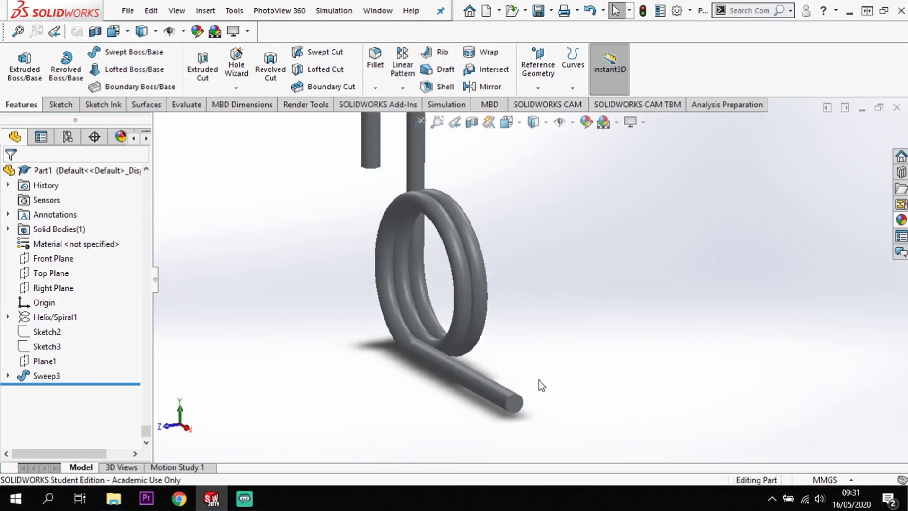
middle_click_drag(542, 385, 525, 397)
scroll(509, 387, "up", 4)
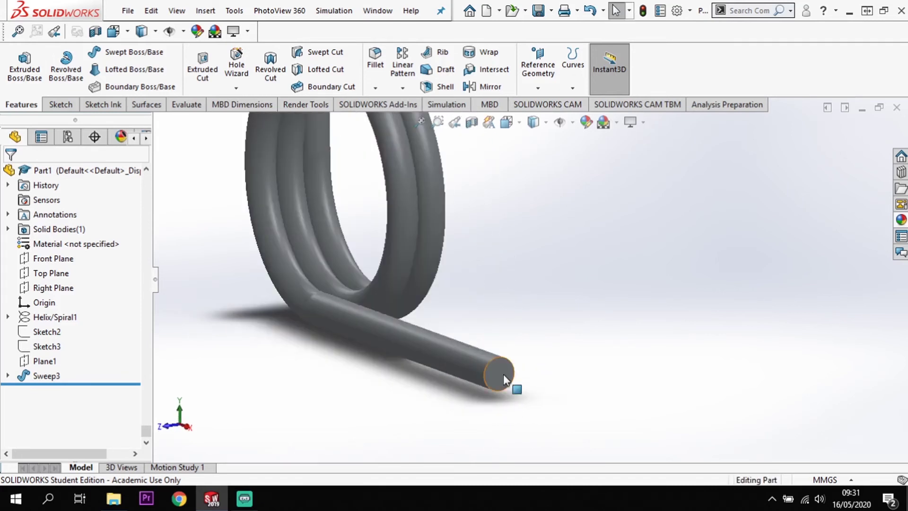
left_click(503, 373)
left_click(543, 337)
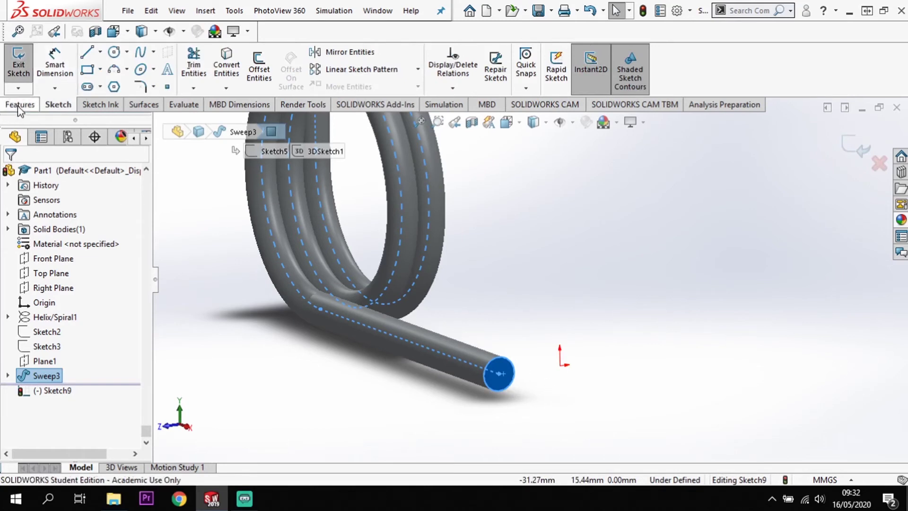
left_click(114, 52)
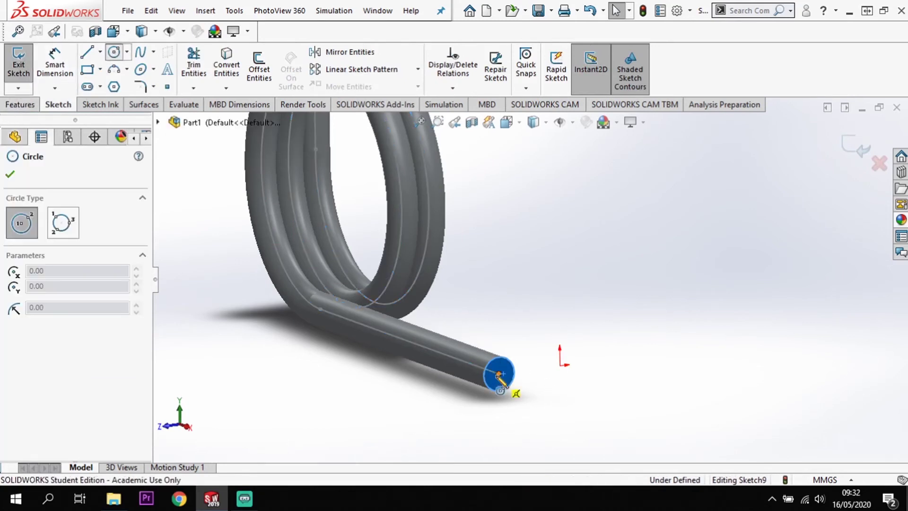
left_click(498, 374)
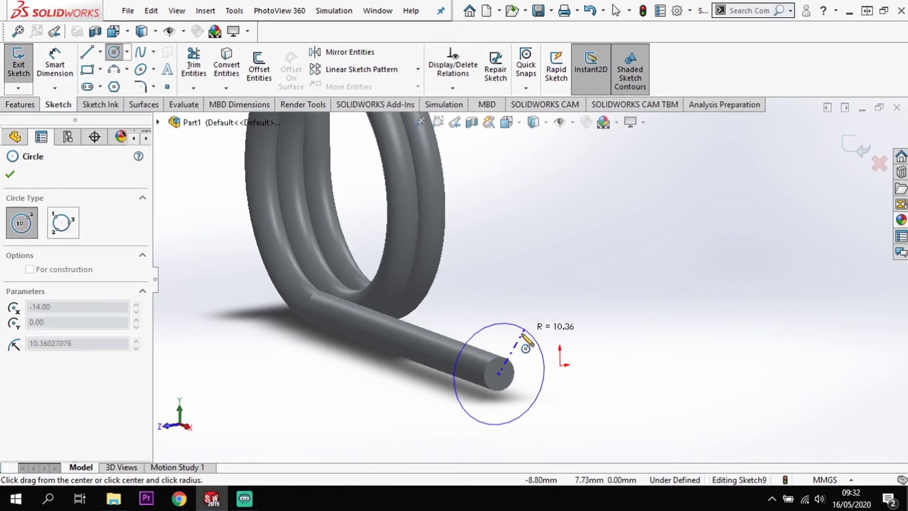
left_click(523, 341)
key("Escape")
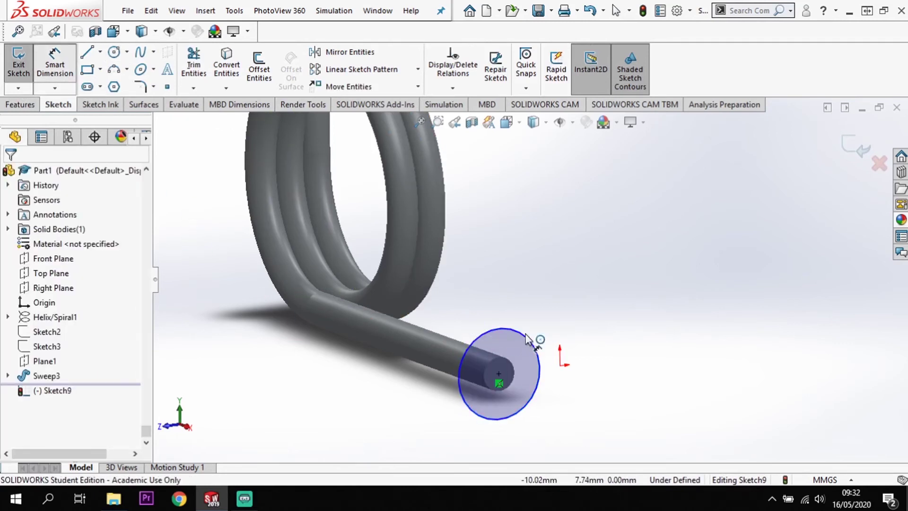
- Dimension the end-face circle's diameter as 15 mm
left_click(530, 342)
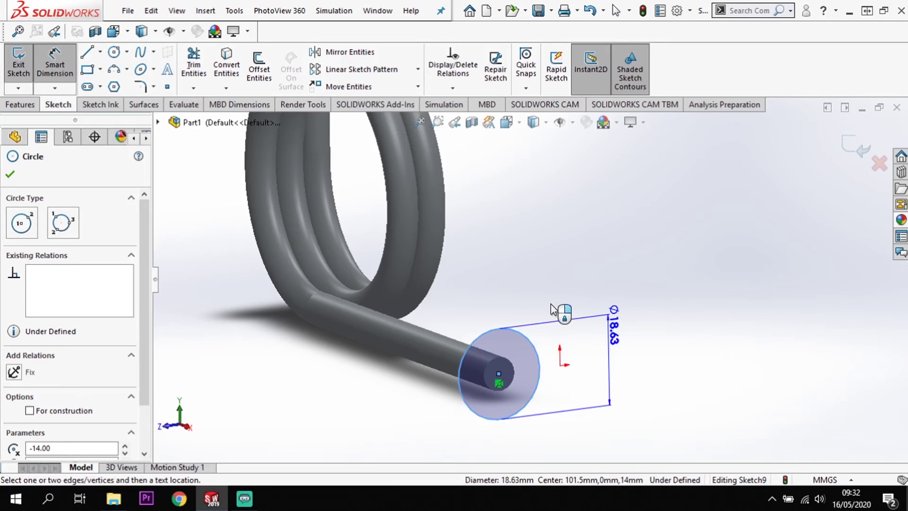
left_click(567, 317)
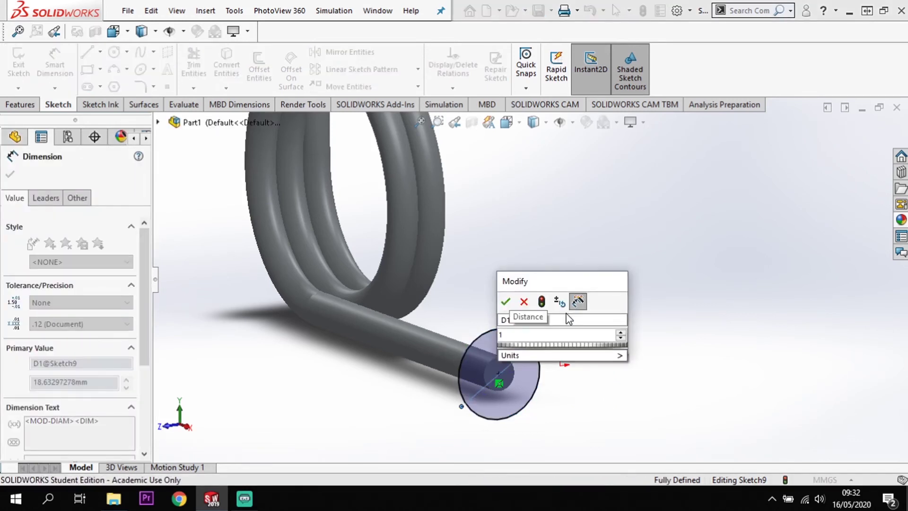
type("15")
key("Return")
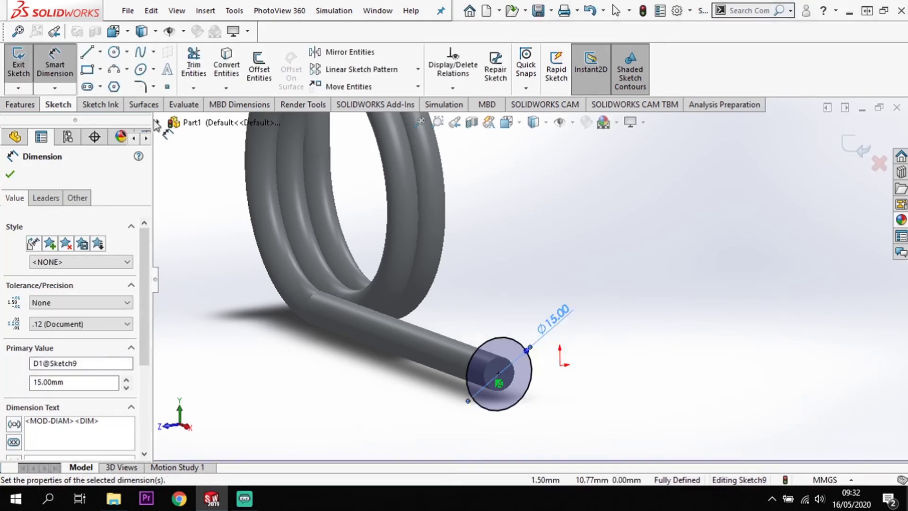
- Extrude the 15 mm circle outward from the leg's end by a blind depth of 7 mm, merged with the body
left_click(32, 106)
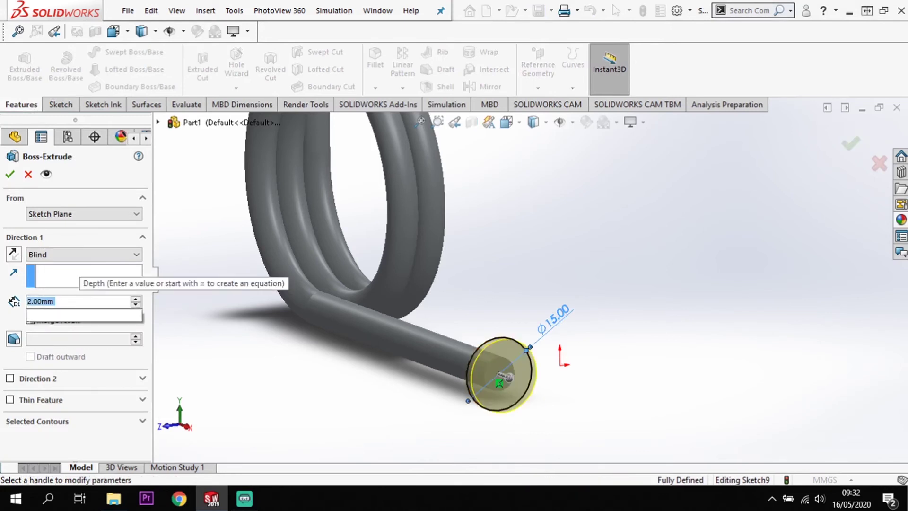
type("7")
key("Return")
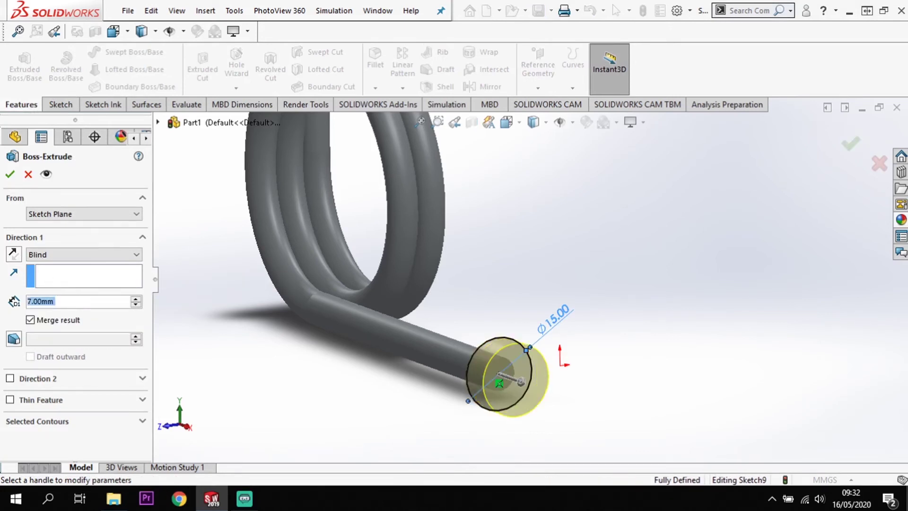
left_click(11, 176)
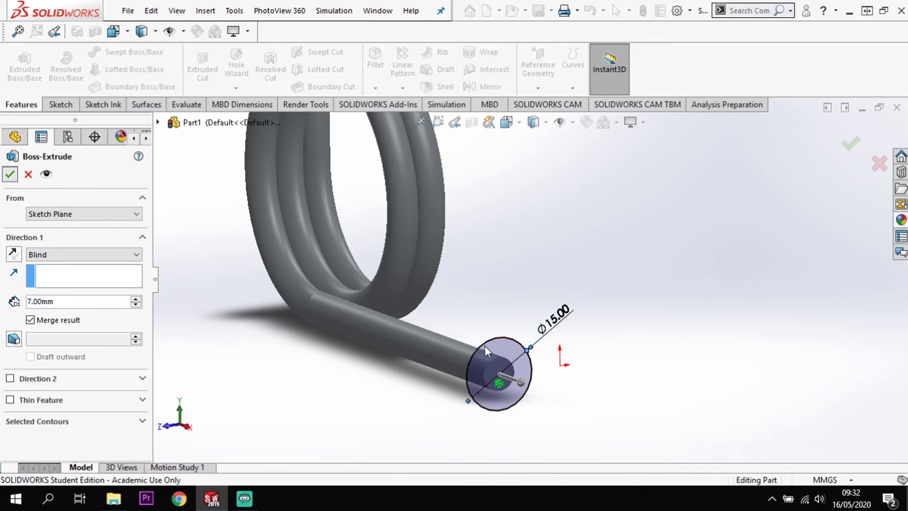
- Fillet the 15 mm boss's circular edge on the side facing the leg with a 2 mm constant radius
scroll(558, 345, "down", 2)
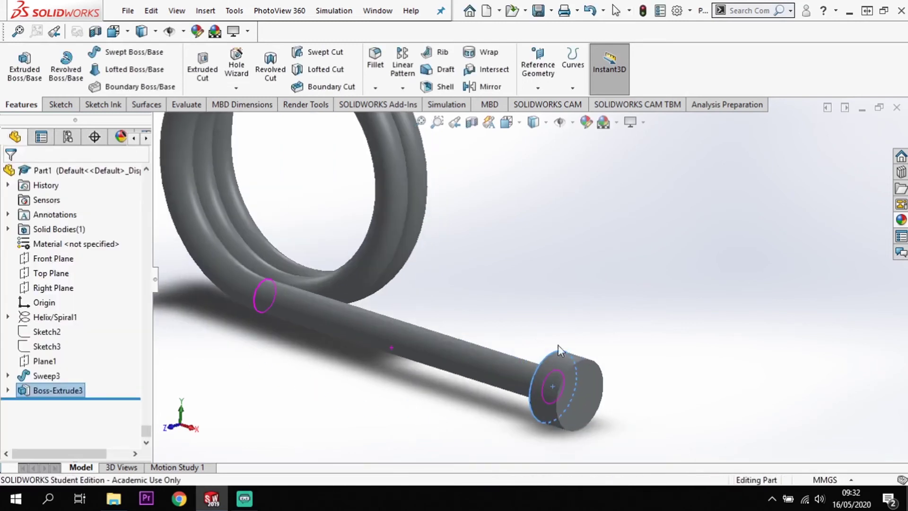
left_click(550, 355)
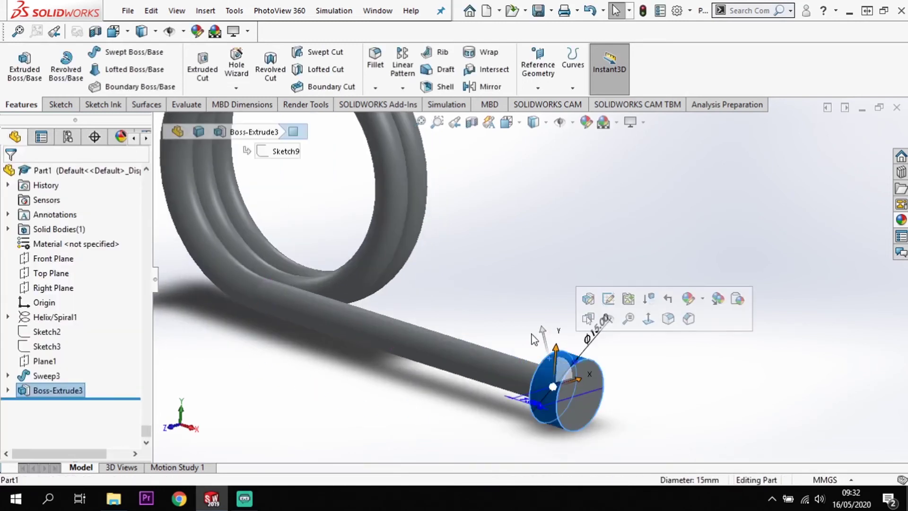
left_click(547, 357)
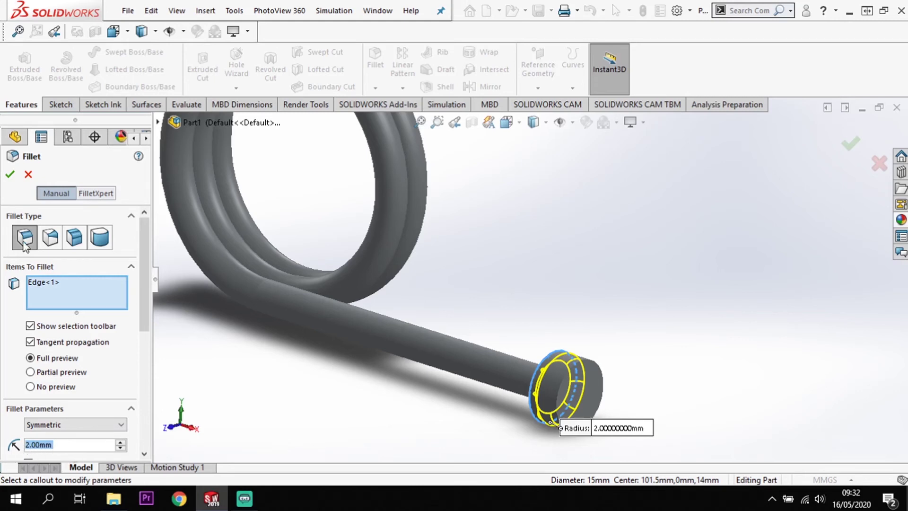
left_click(10, 174)
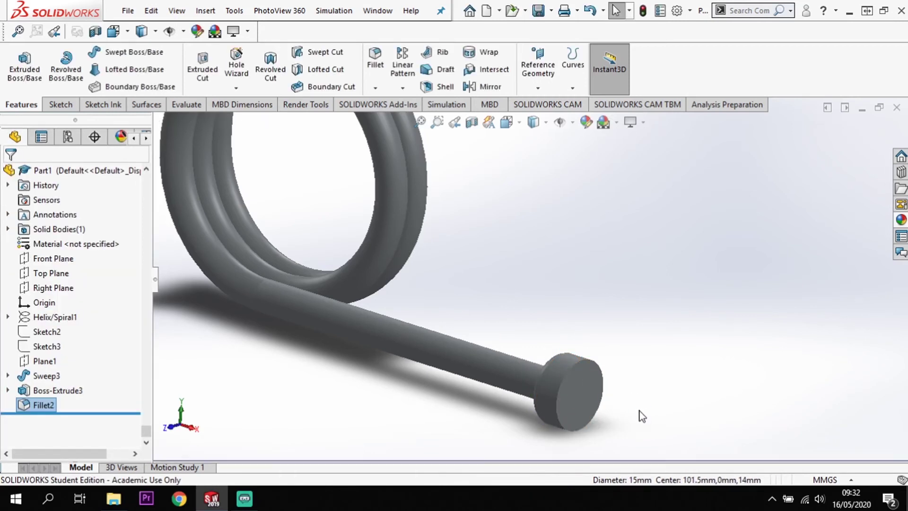
- Start a sketch on the boss's outer end face and draw a centred circle about 7.65 mm in diameter
middle_click_drag(641, 416, 613, 375)
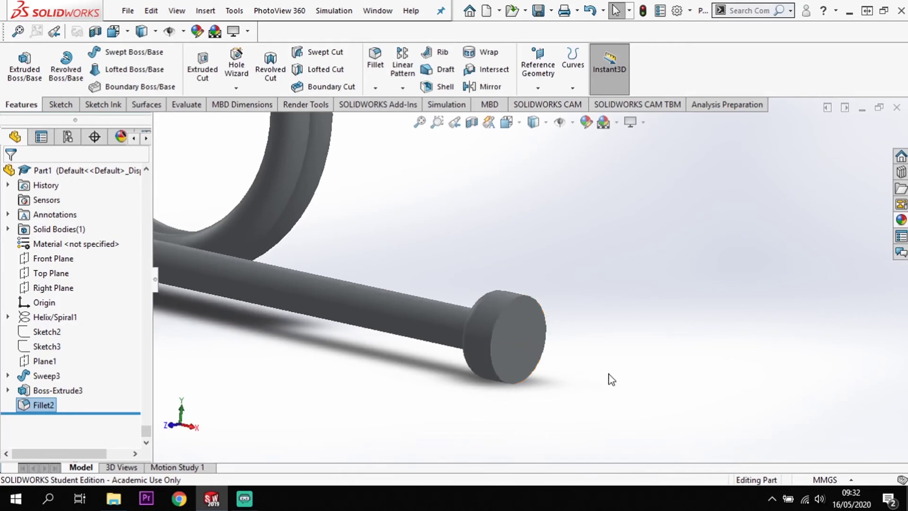
left_click(538, 369)
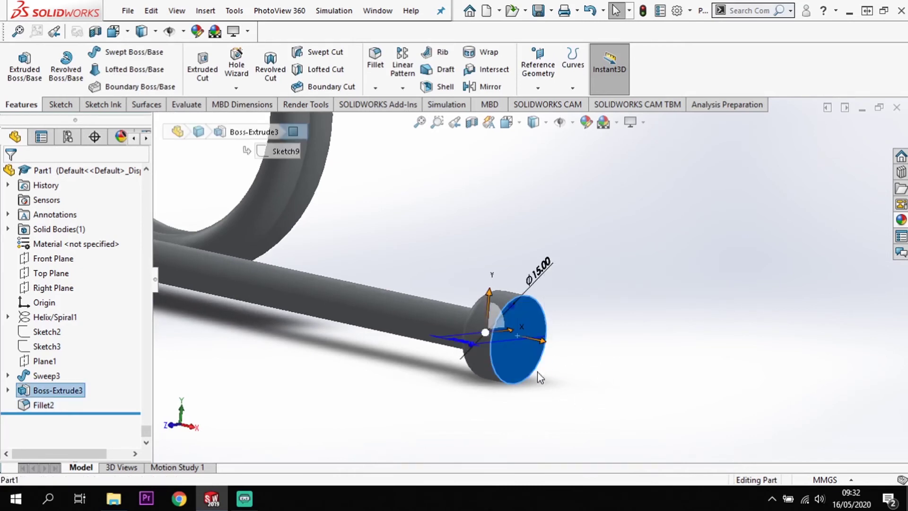
left_click(60, 105)
left_click(18, 61)
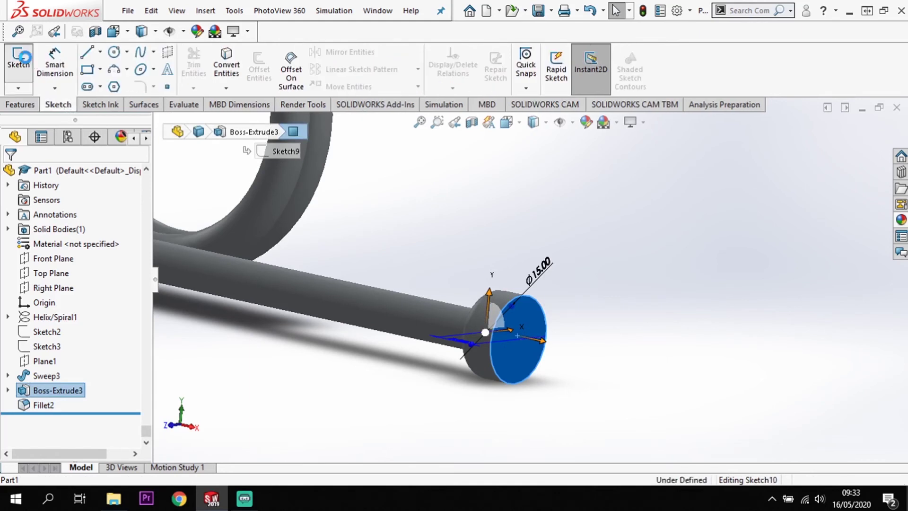
left_click(114, 52)
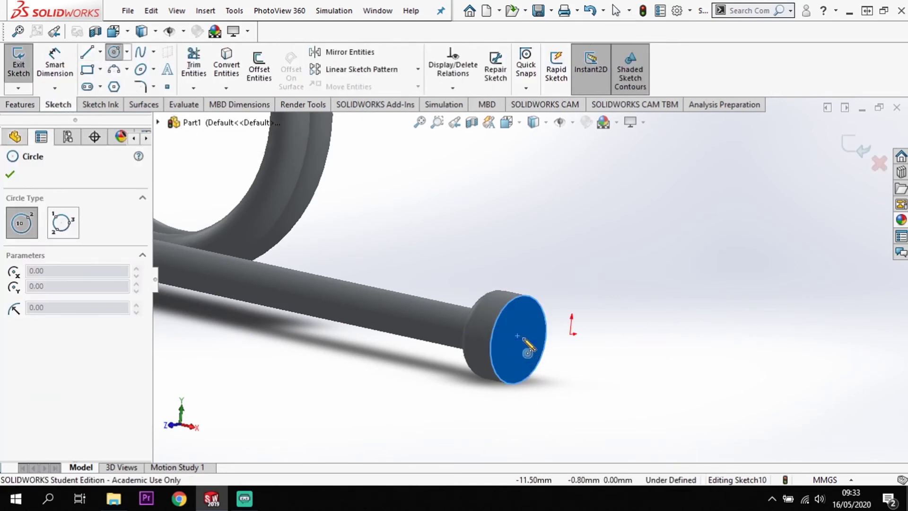
key("space")
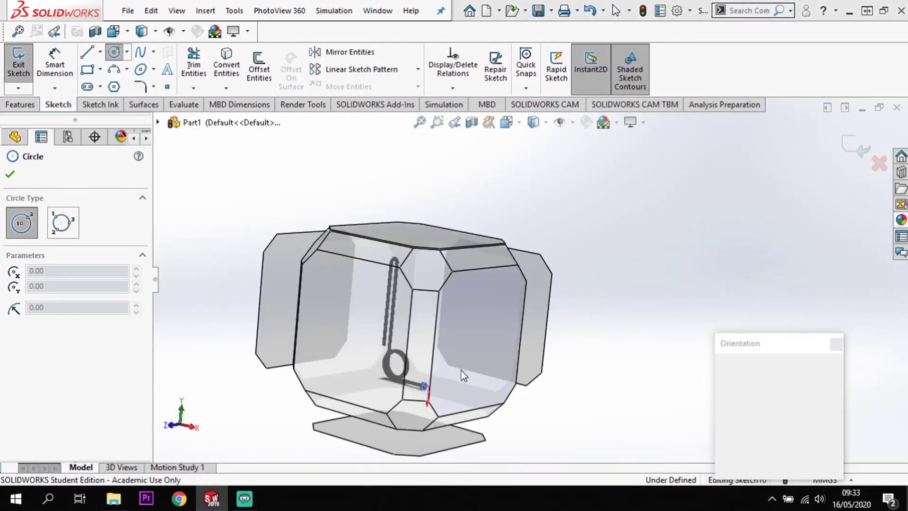
left_click(461, 371)
scroll(528, 391, "down", 4)
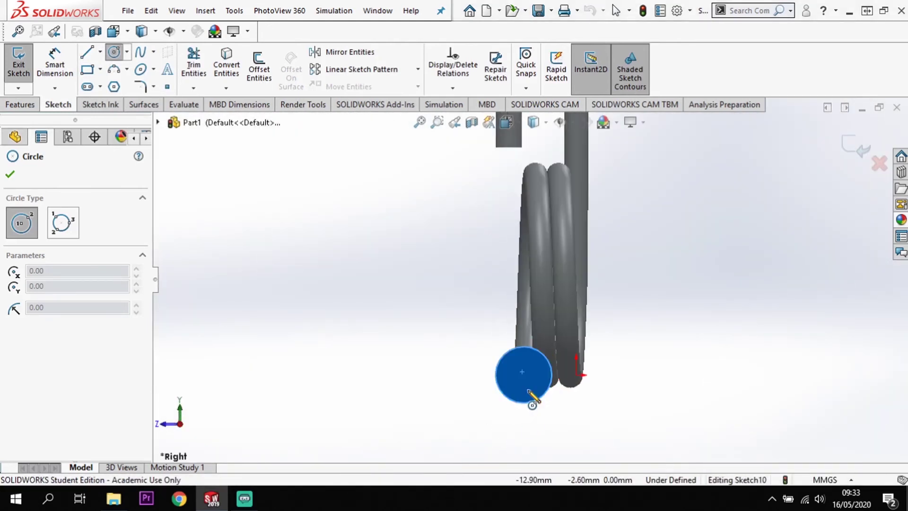
scroll(528, 391, "down", 4)
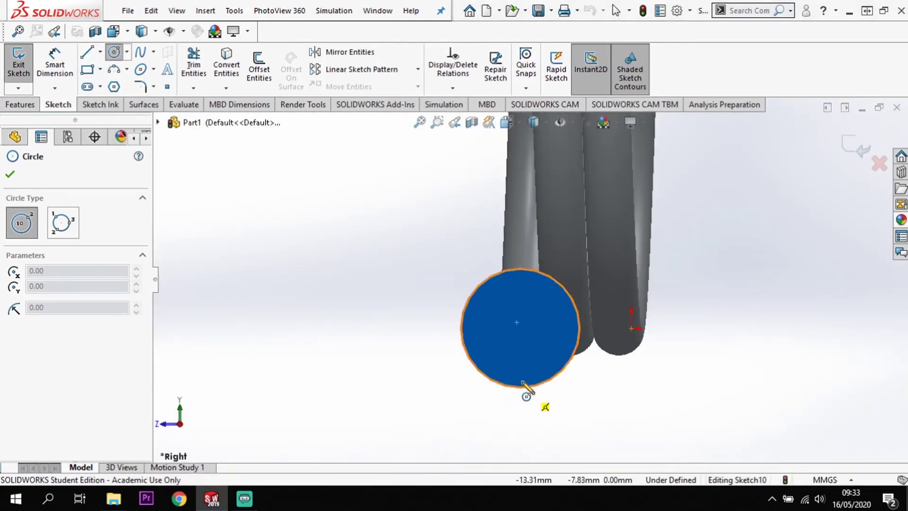
left_click(520, 328)
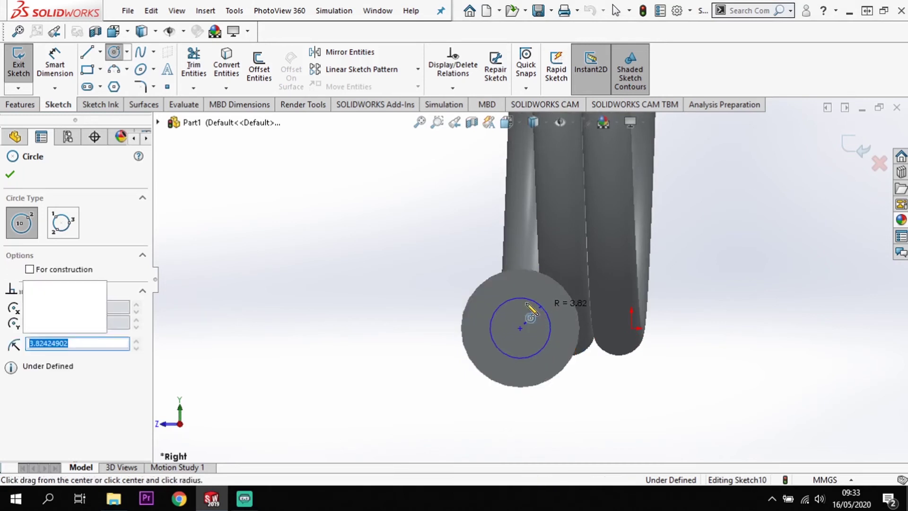
left_click(541, 306)
- Dimension the diameter of the circle on the boss's end face as 9 mm
left_click(53, 70)
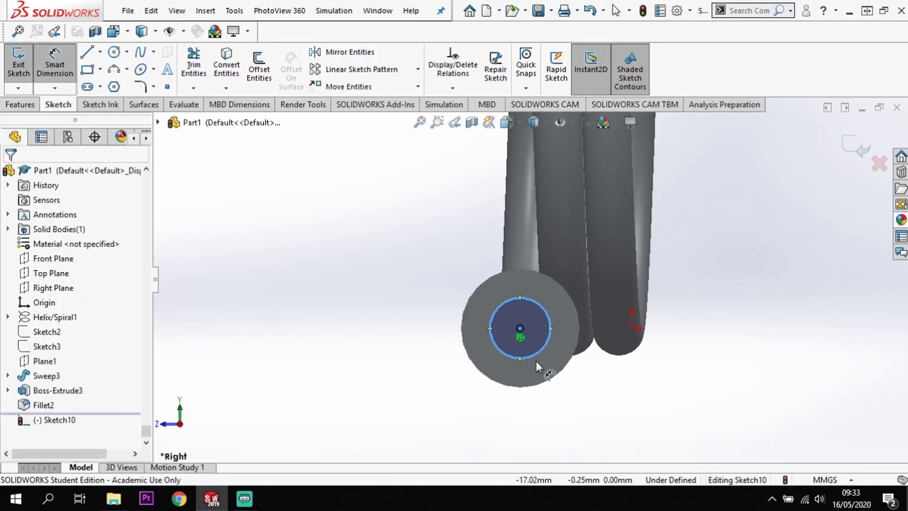
left_click(549, 336)
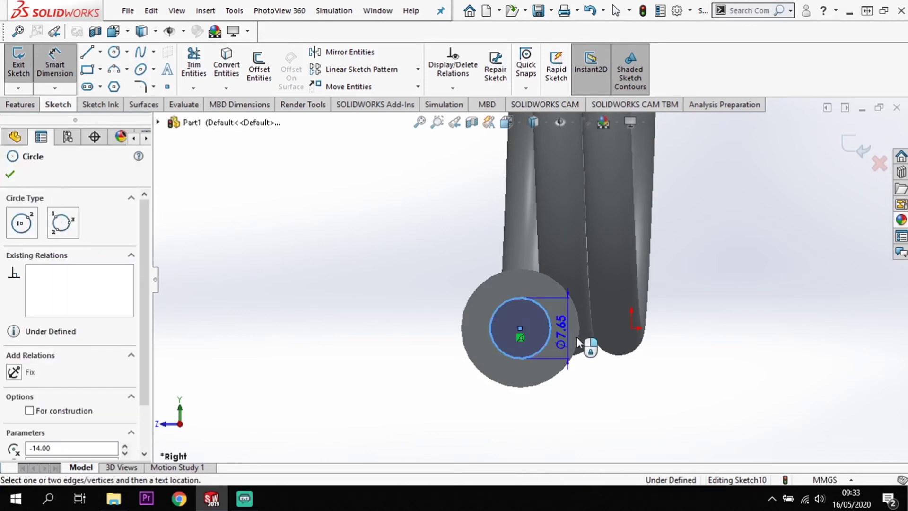
left_click(614, 361)
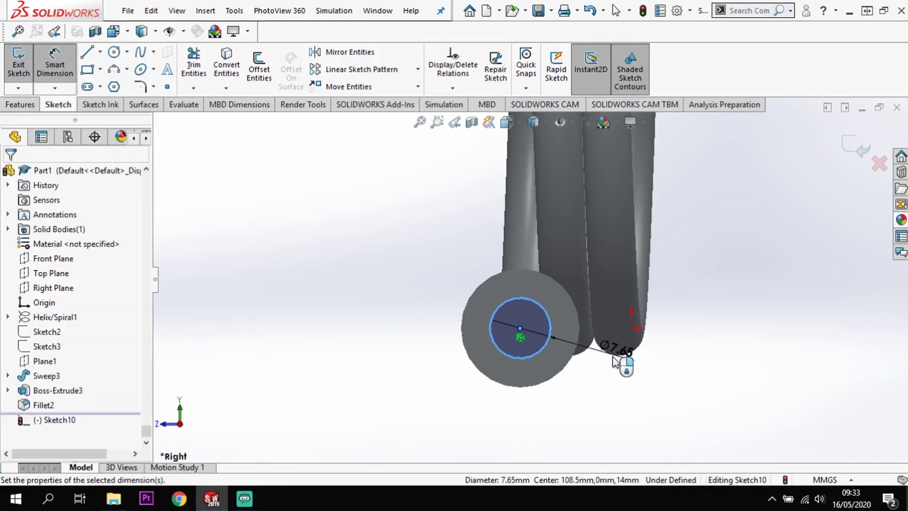
key("Return")
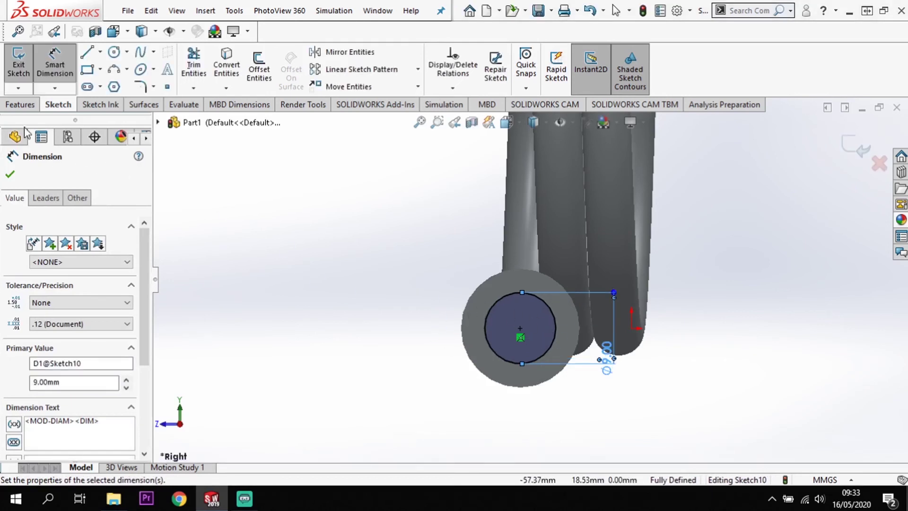
- Extrude the 9 mm circle outward from the boss by a blind depth of 35 mm, merged with the body
left_click(20, 104)
left_click(22, 86)
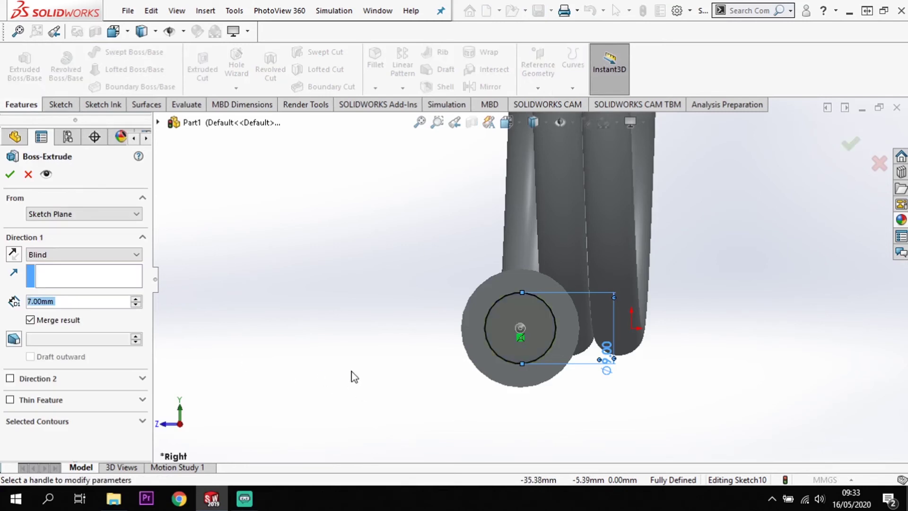
left_click(86, 304)
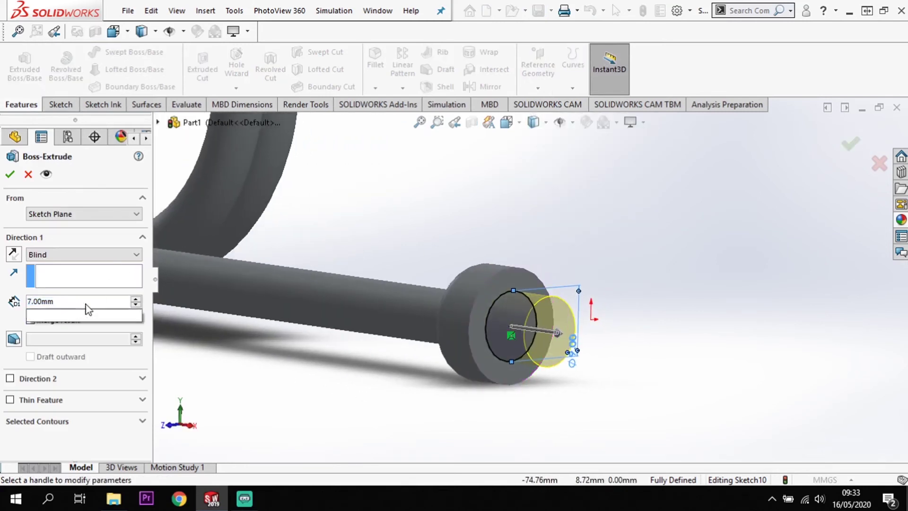
left_click_drag(85, 304, 32, 306)
type("35")
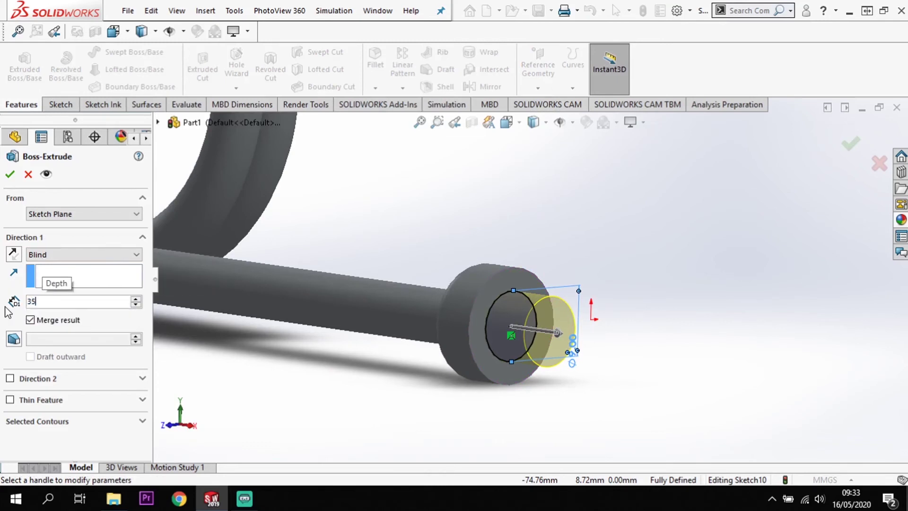
key("Return")
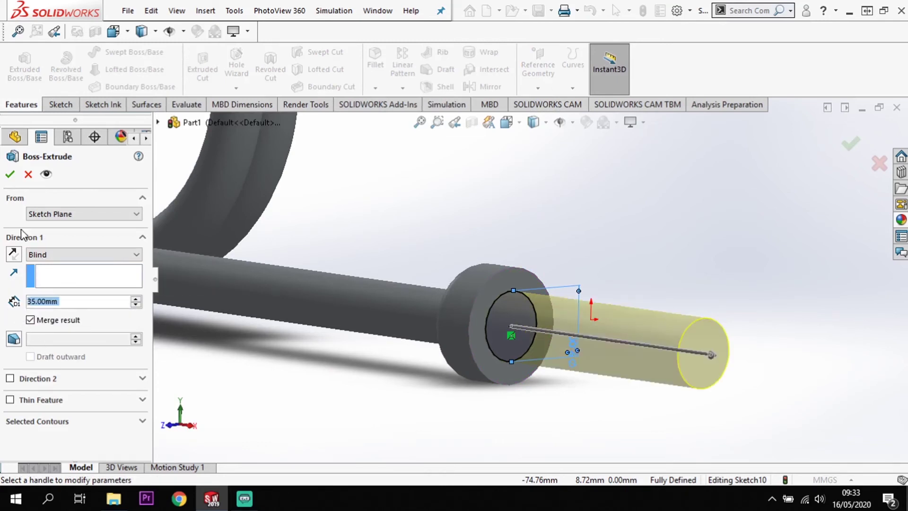
left_click(10, 174)
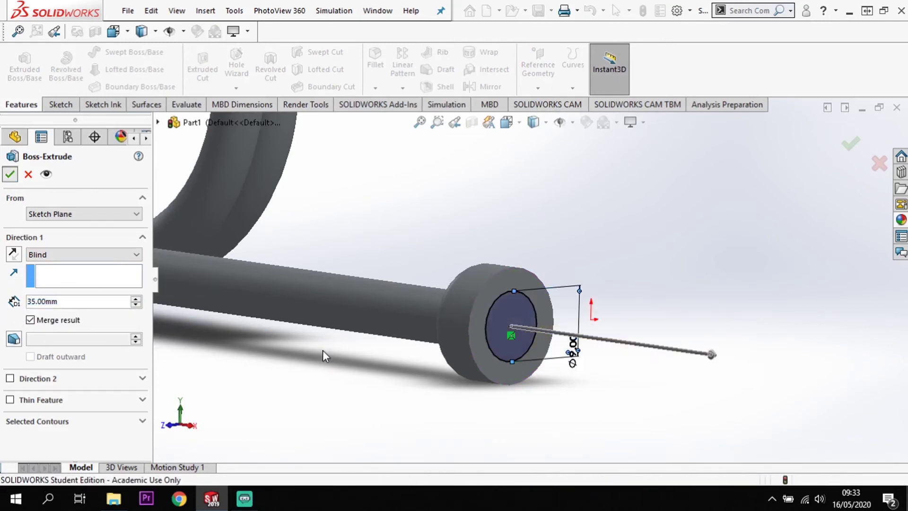
left_click(543, 419)
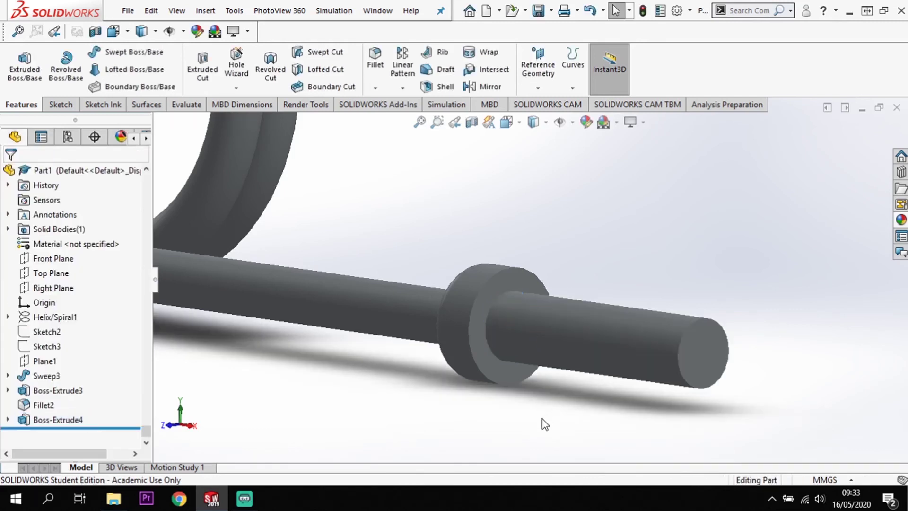
- Start a sketch on the 9 mm pin's end face and convert the face's circular outline into a sketch circle
scroll(544, 423, "up", 2)
scroll(543, 424, "up", 1)
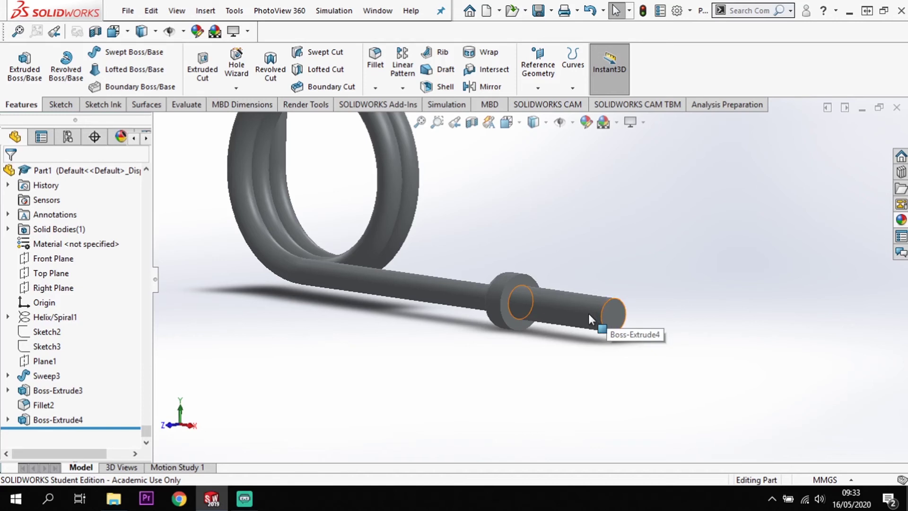
left_click(613, 313)
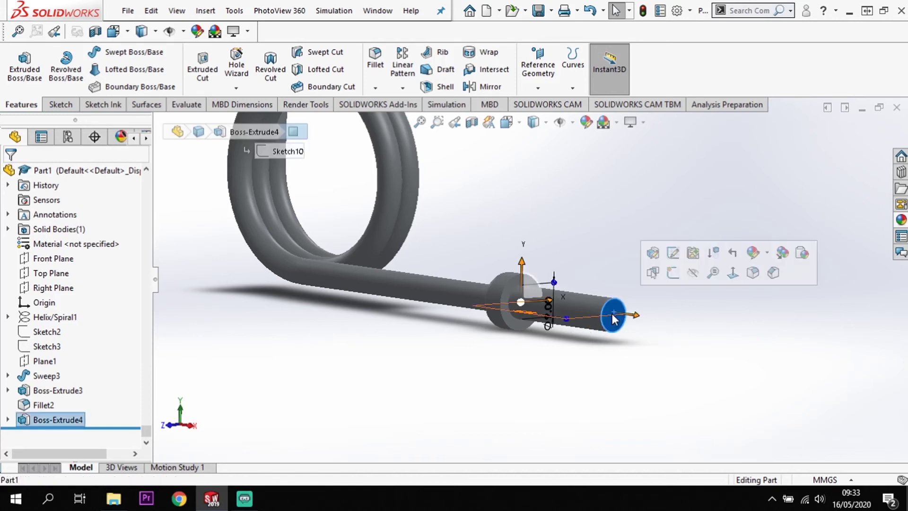
left_click(675, 276)
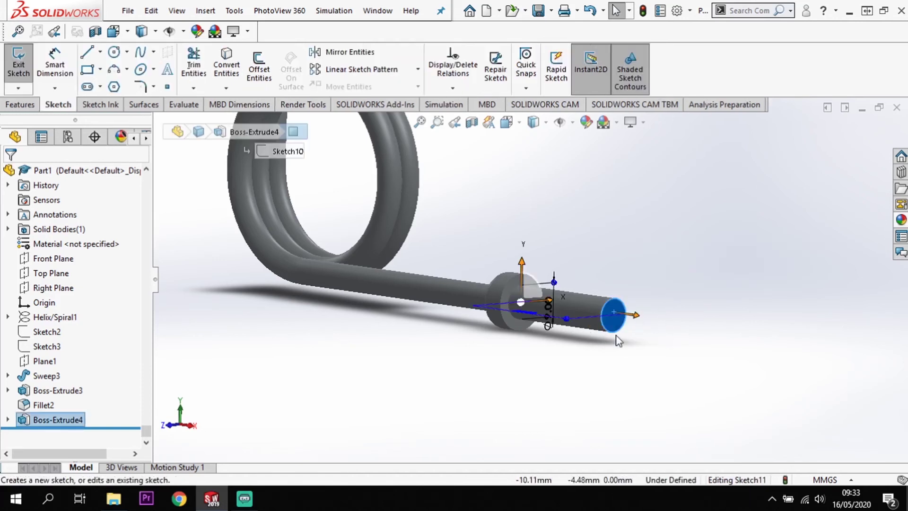
key("space")
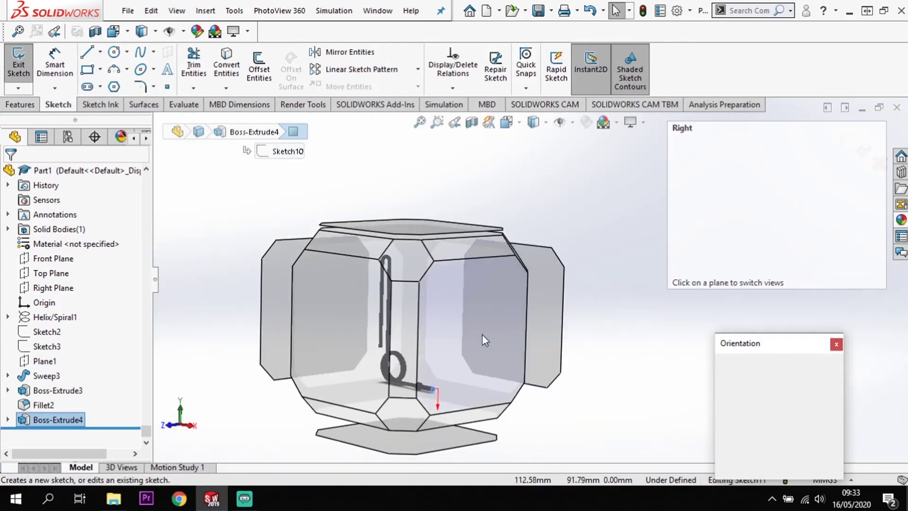
left_click(482, 334)
scroll(520, 412, "down", 6)
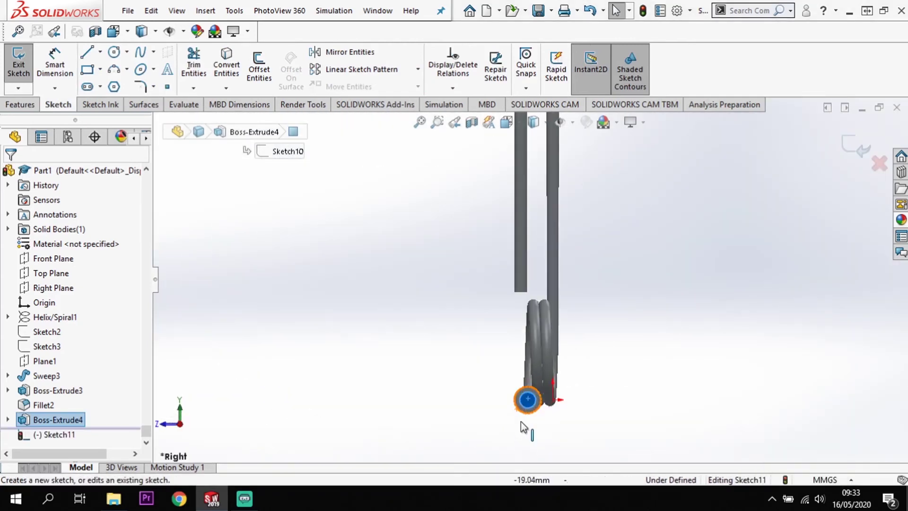
scroll(515, 268, "up", 4)
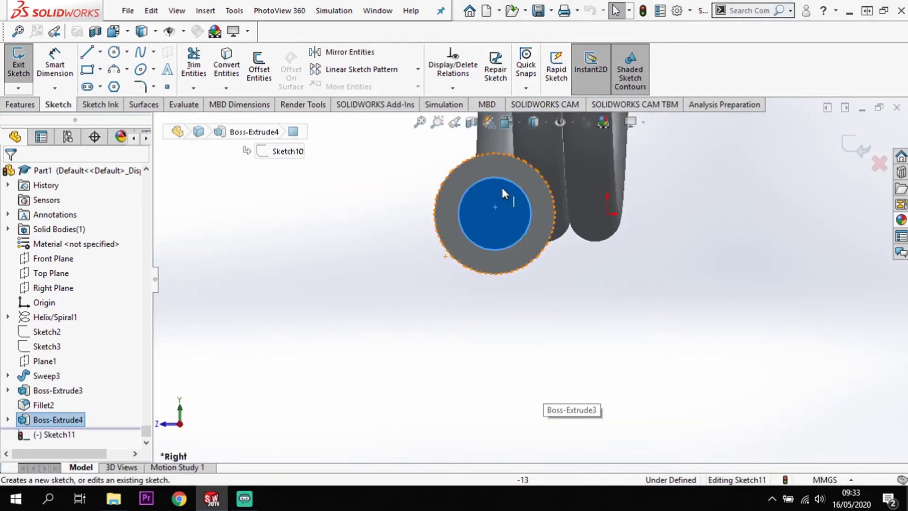
scroll(497, 177, "down", 4)
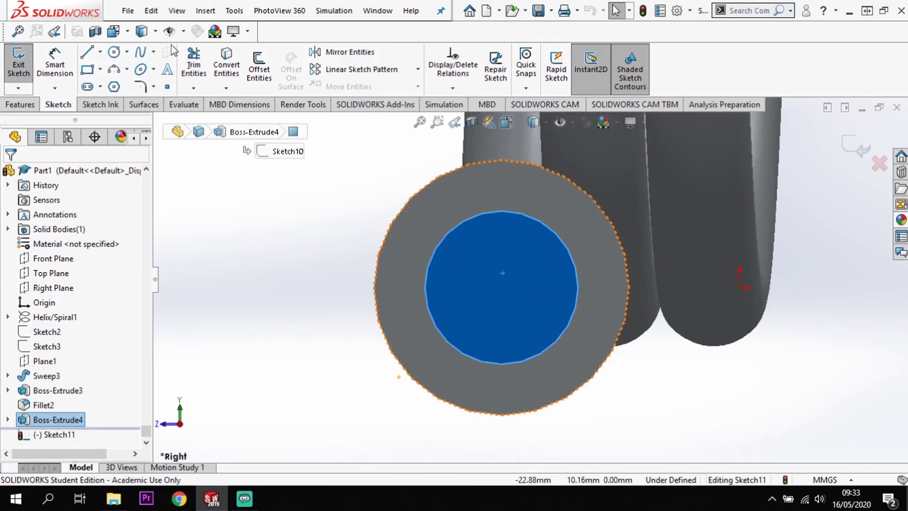
left_click(225, 60)
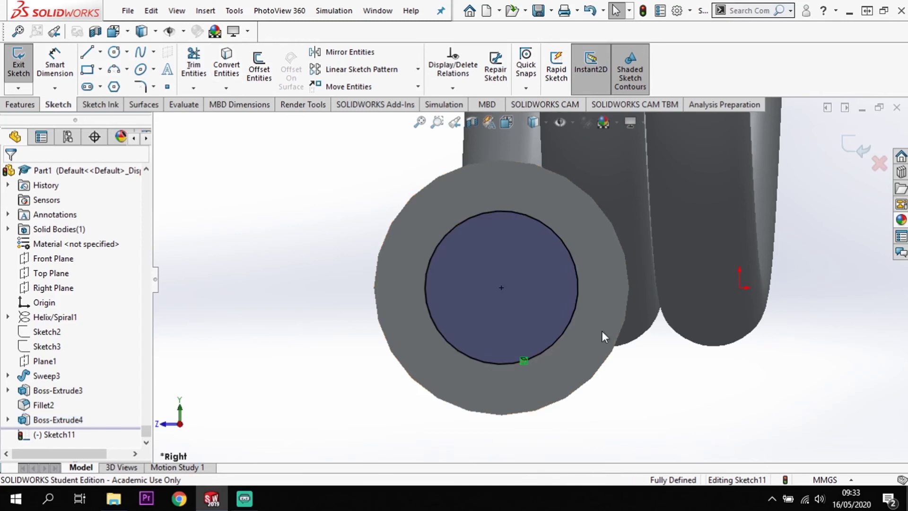
- Offset the converted circle inward by 0.5 mm, with the direction reversed and the offset dimension added
left_click(577, 295)
left_click(259, 68)
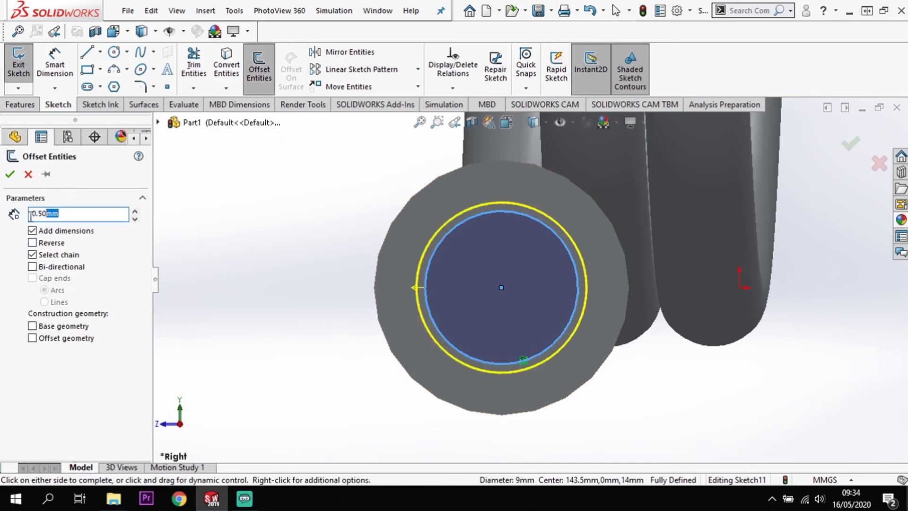
type("0.")
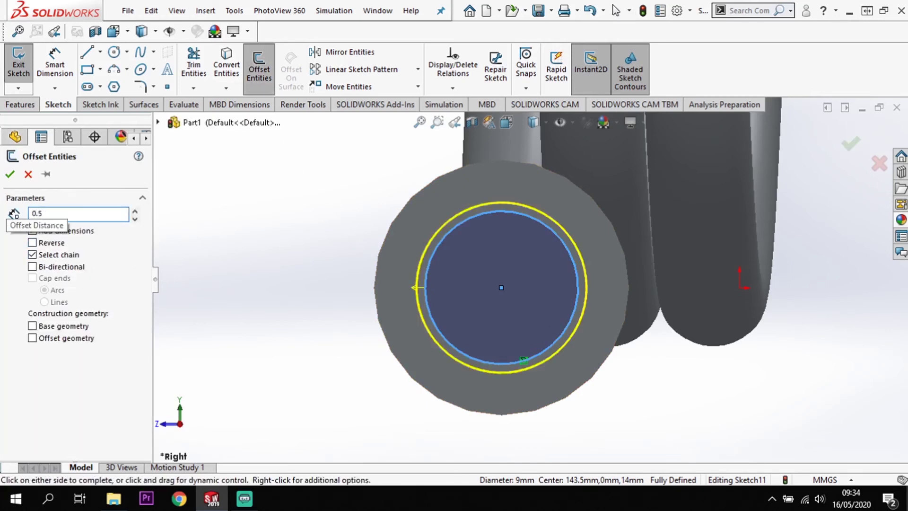
left_click(32, 242)
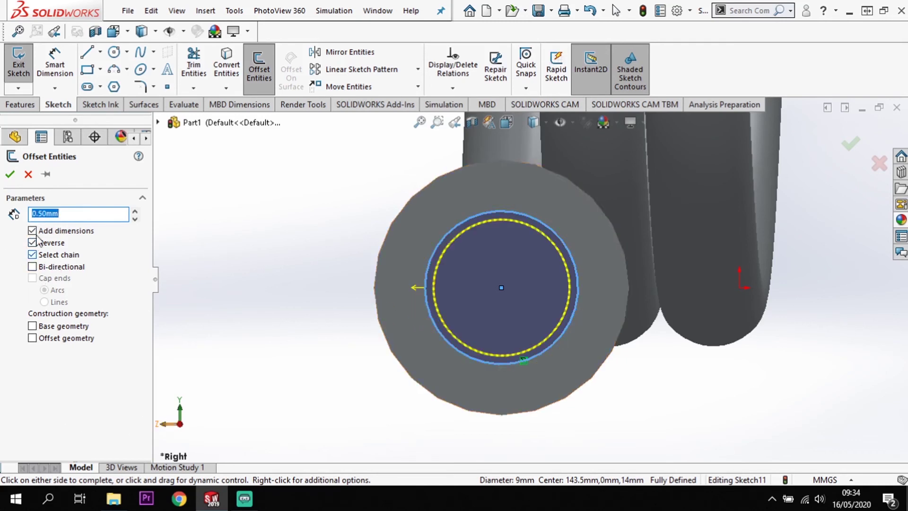
left_click(10, 174)
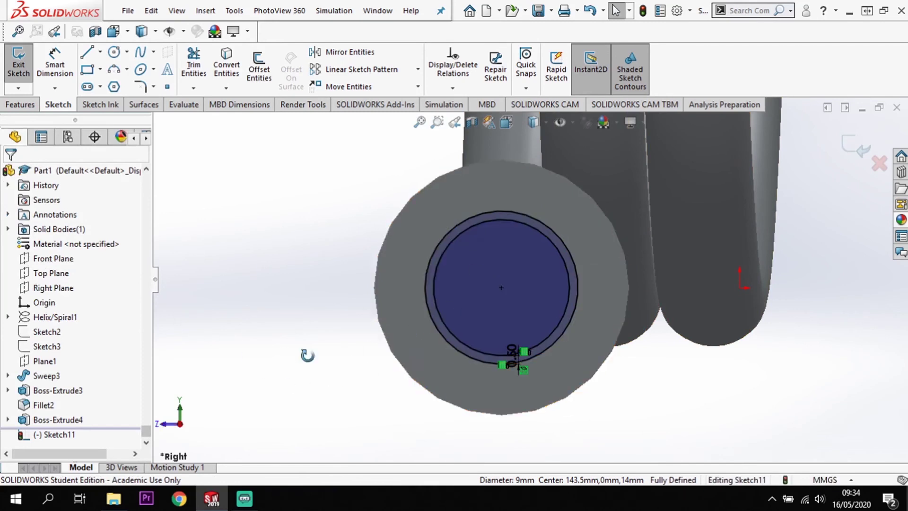
middle_click_drag(307, 355, 329, 368)
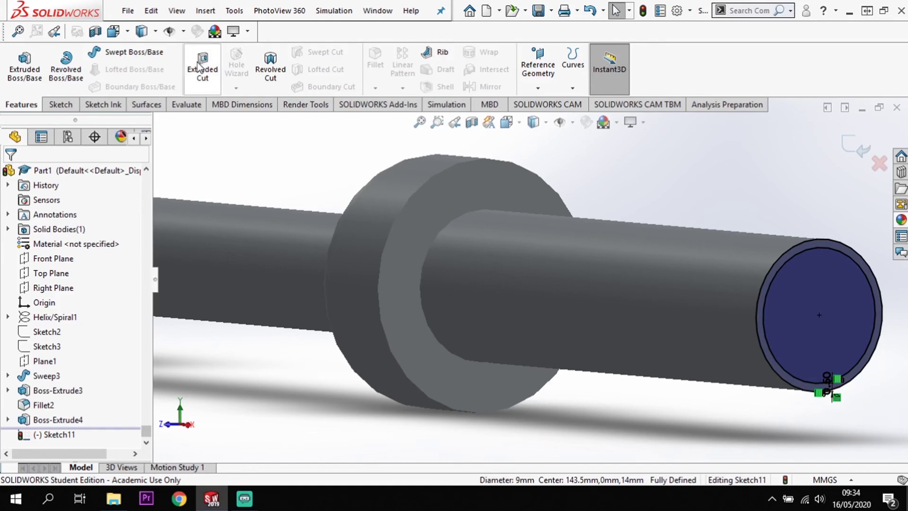
- Start an extruded cut from the ring sketch on the pin's end face, beginning at a 3 mm offset reversed into the pin
left_click(202, 61)
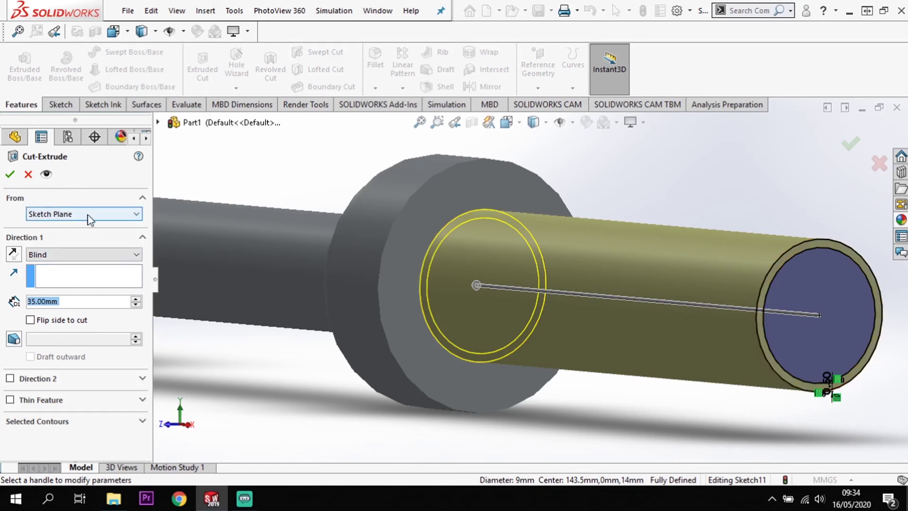
left_click(106, 216)
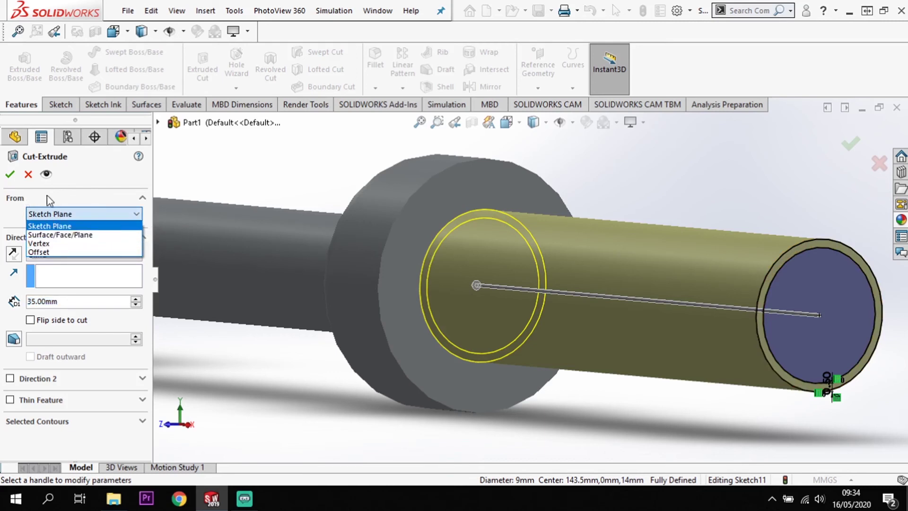
left_click(37, 252)
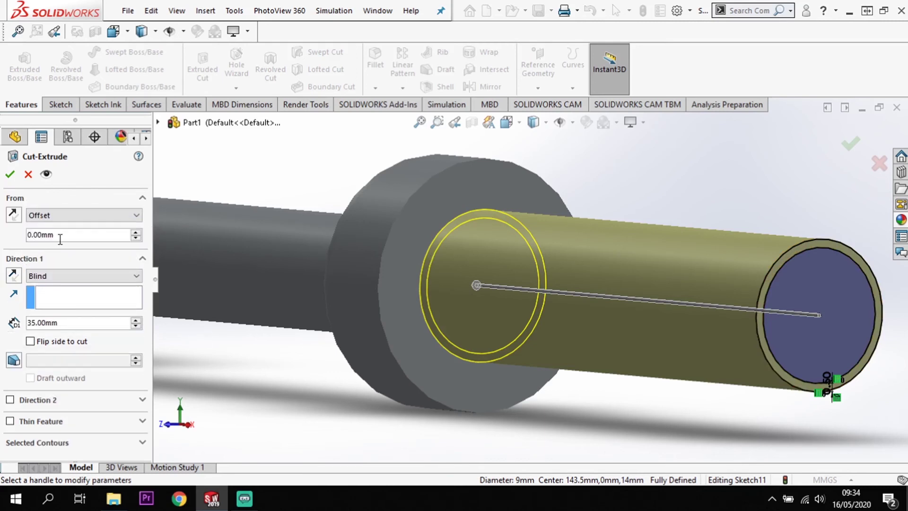
left_click_drag(73, 236, 6, 238)
type("3")
key("Return")
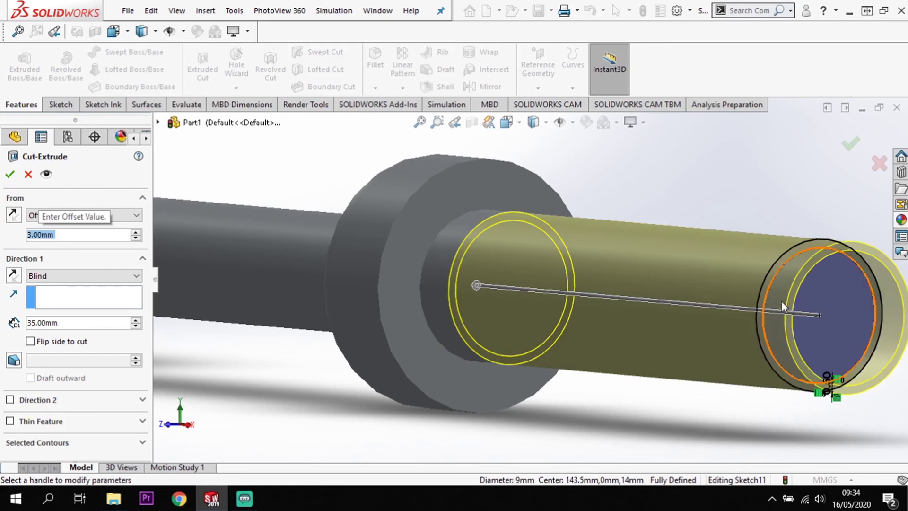
left_click(12, 215)
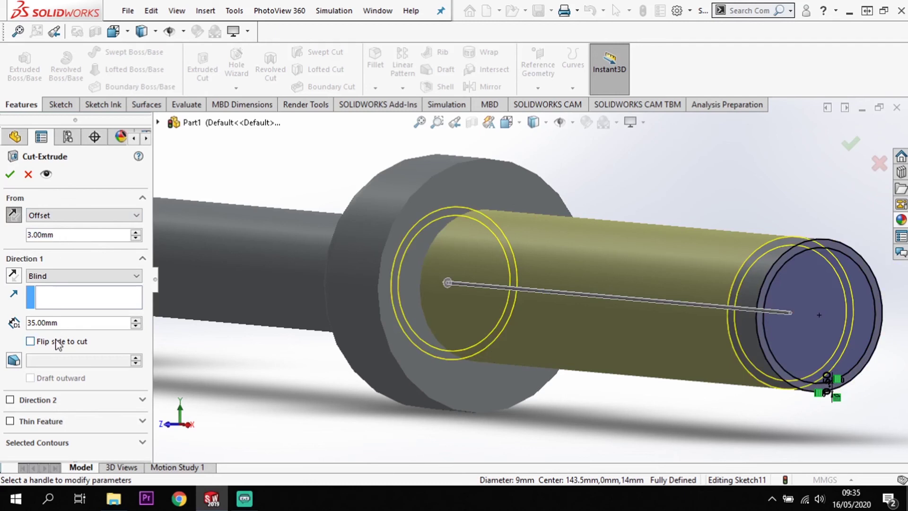
- Set the groove cut's blind depth to 2 mm and apply it
double_click(75, 323)
type("2")
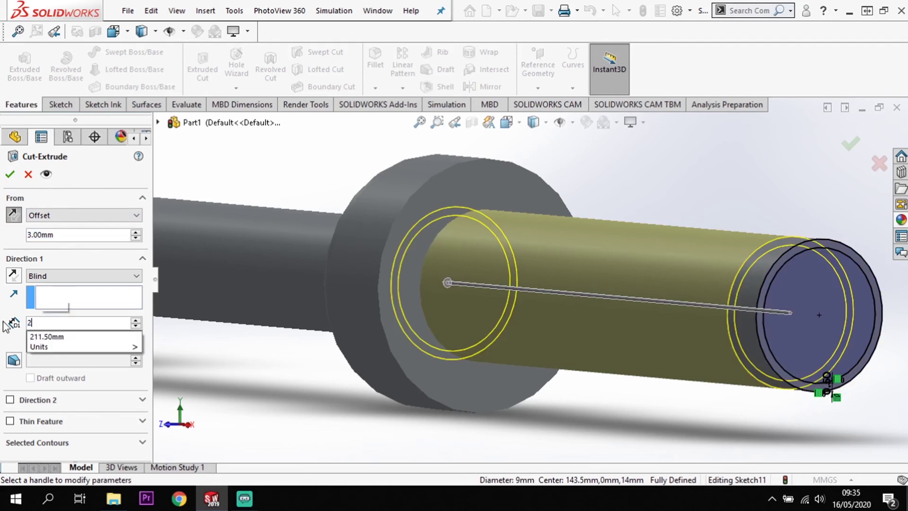
key("Return")
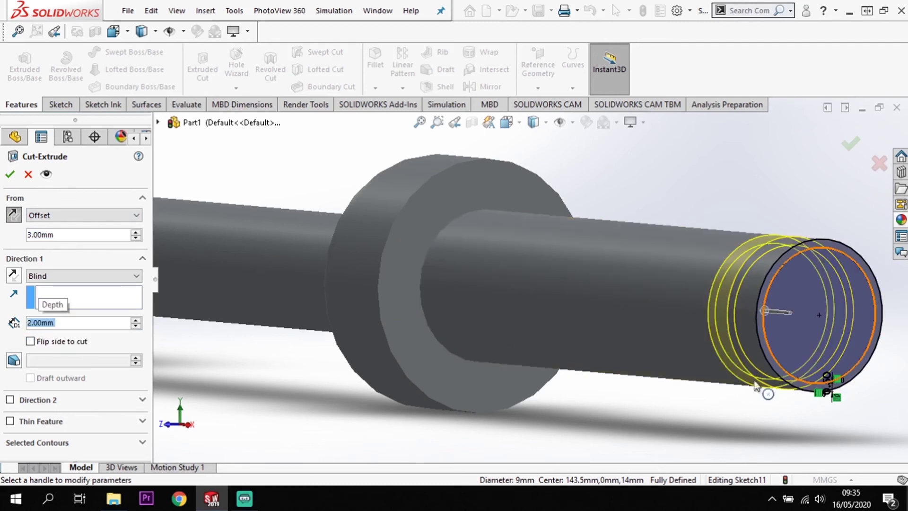
middle_click_drag(689, 404, 795, 336)
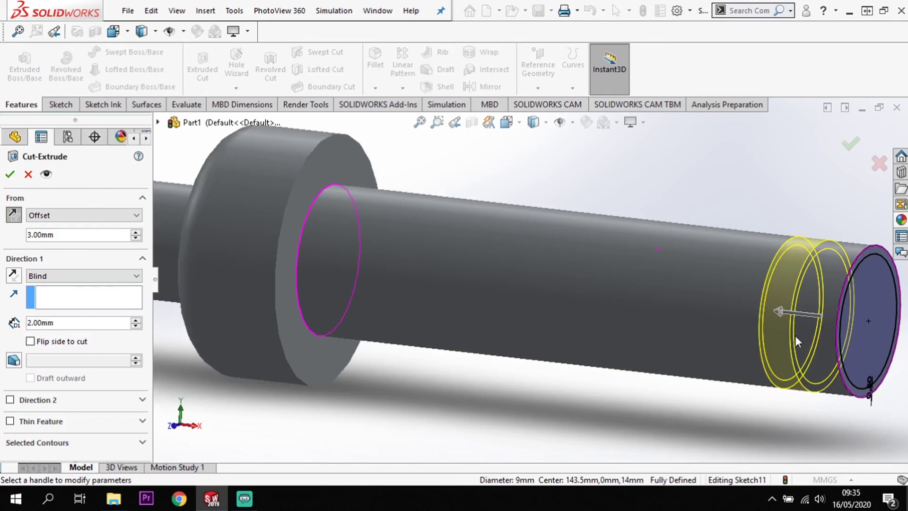
left_click(10, 174)
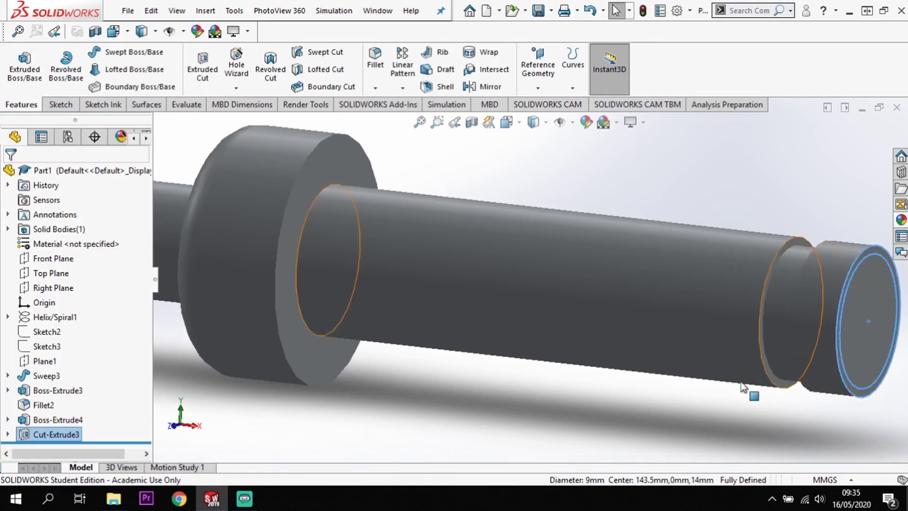
left_click(694, 416)
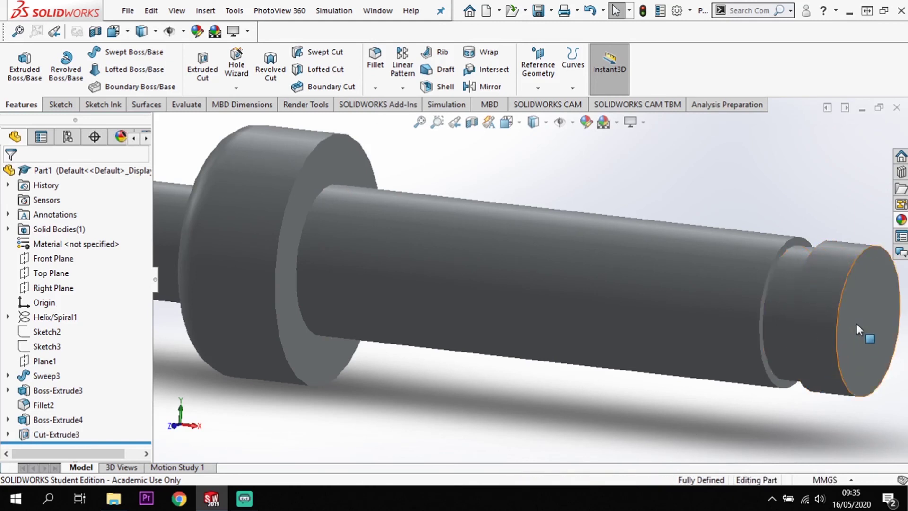
- Reuse the first groove's ring sketch for a second 2 mm blind extruded cut, starting at an 8 mm offset reversed into the pin
left_click(860, 303)
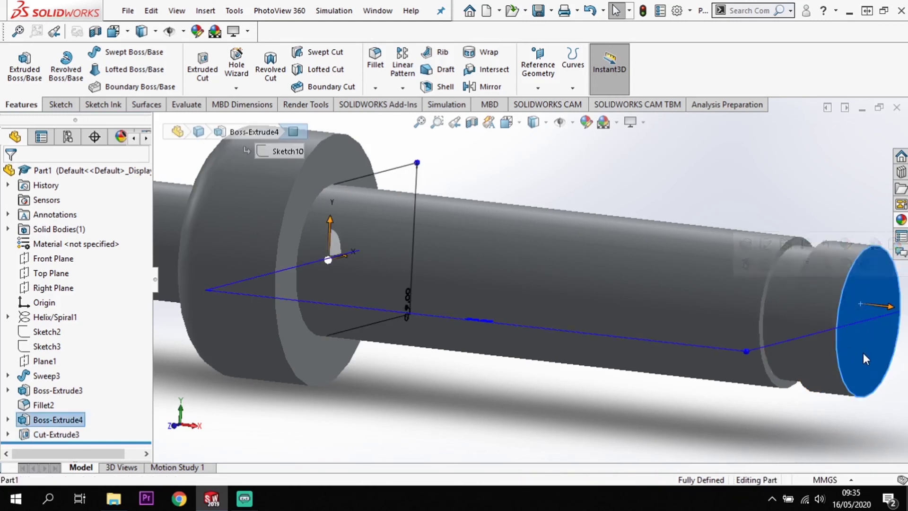
left_click(8, 434)
left_click(51, 435)
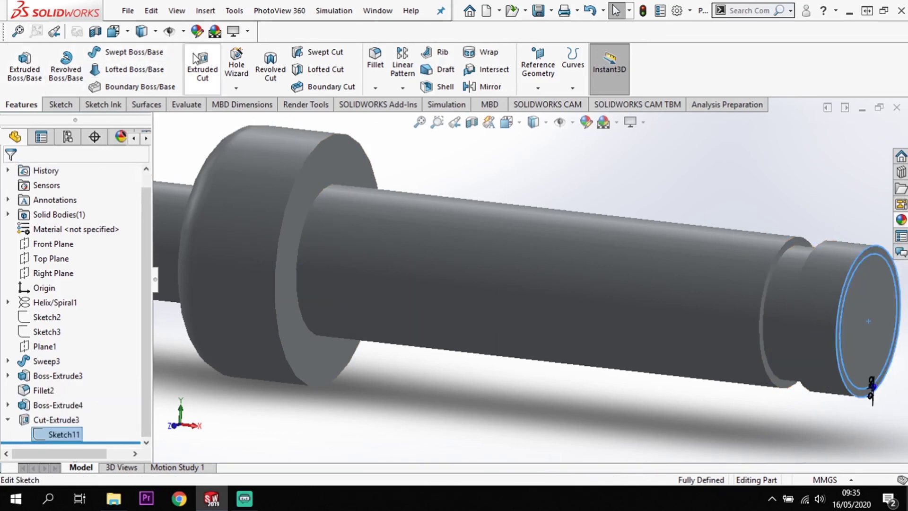
left_click(195, 76)
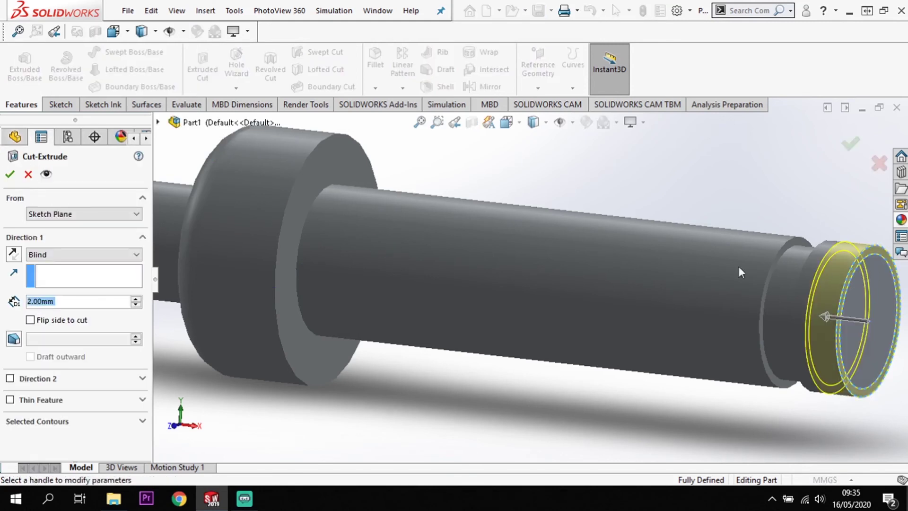
left_click(56, 213)
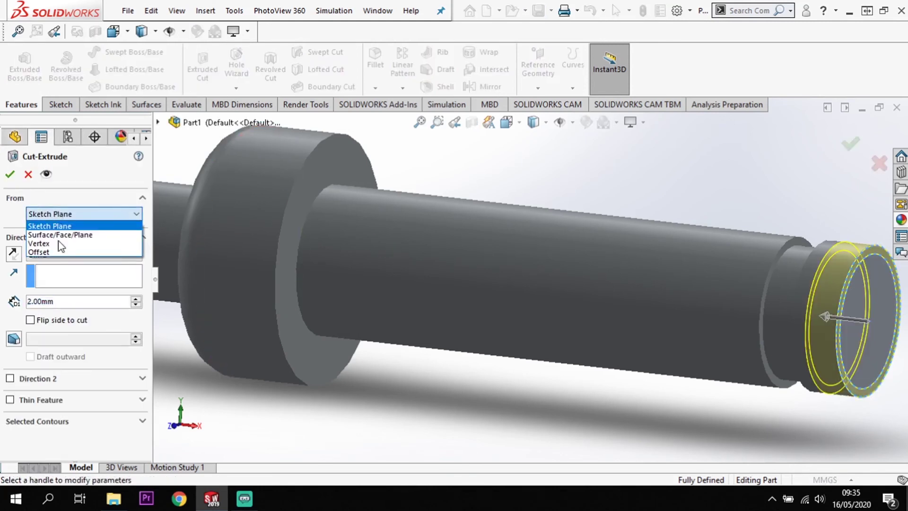
left_click(55, 252)
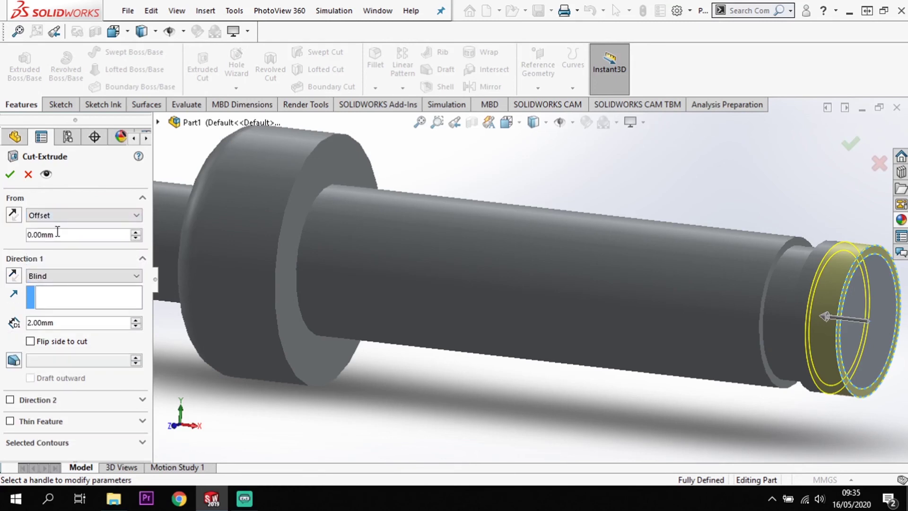
left_click_drag(68, 233, 9, 238)
type("8")
key("Return")
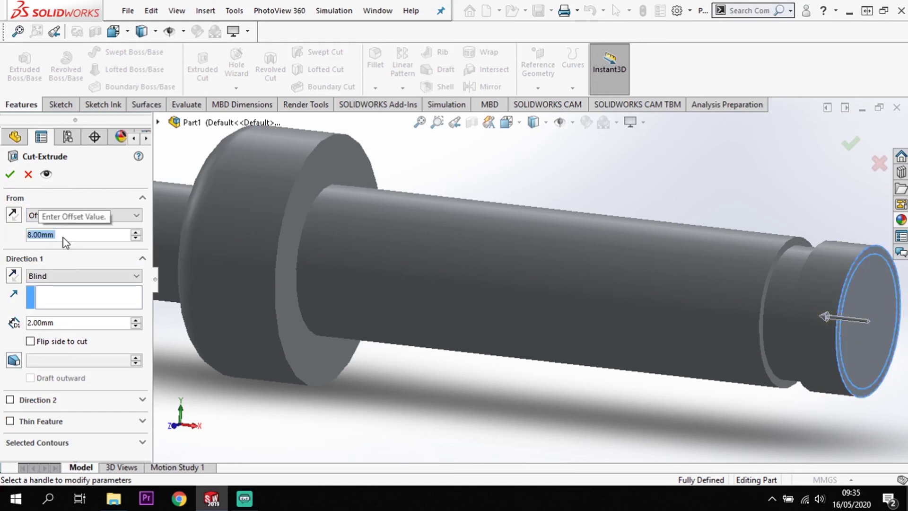
left_click(18, 215)
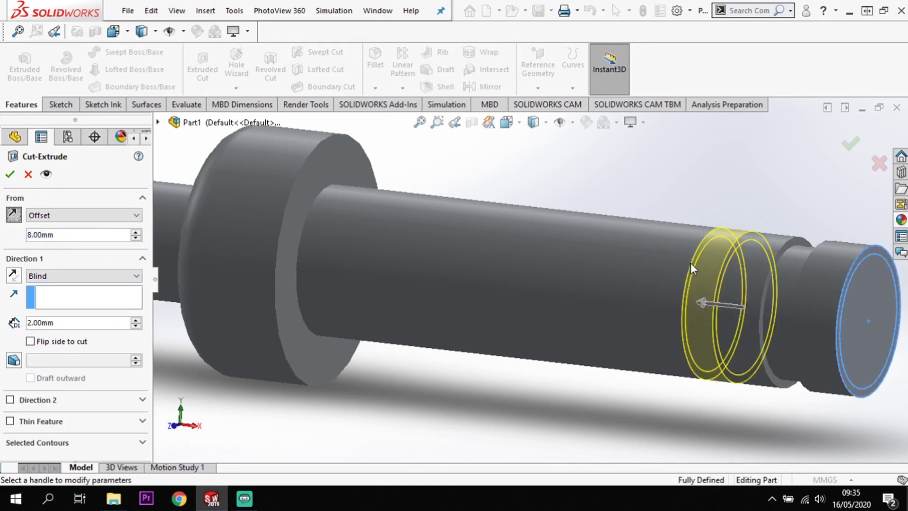
left_click(10, 176)
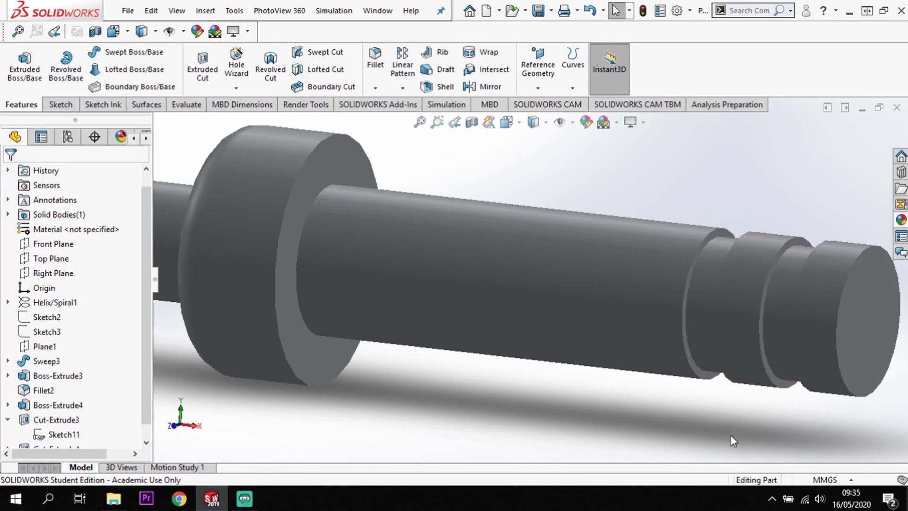
- Apply the chromium plate appearance from the chrome metals to the part's solid body
scroll(730, 435, "up", 5)
scroll(807, 277, "up", 5)
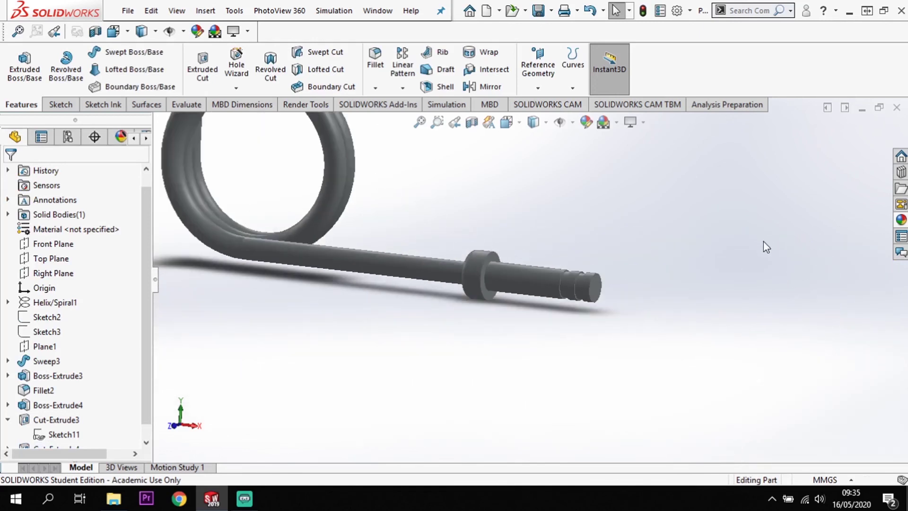
middle_click_drag(637, 184, 543, 278)
scroll(522, 190, "up", 3)
scroll(502, 361, "down", 3)
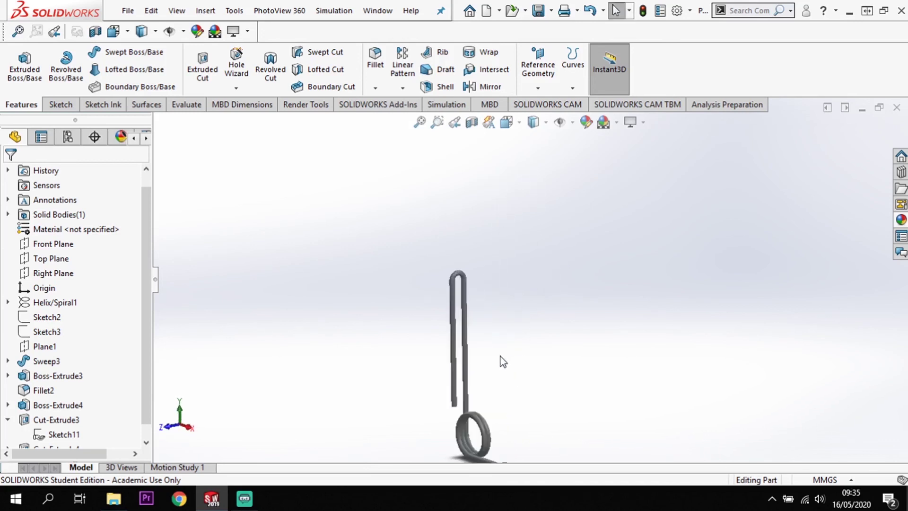
right_click(467, 334)
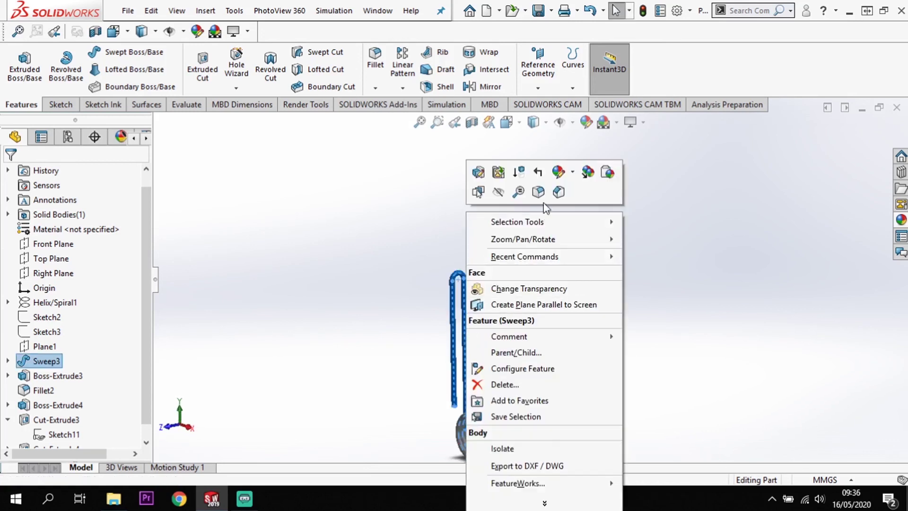
left_click(558, 172)
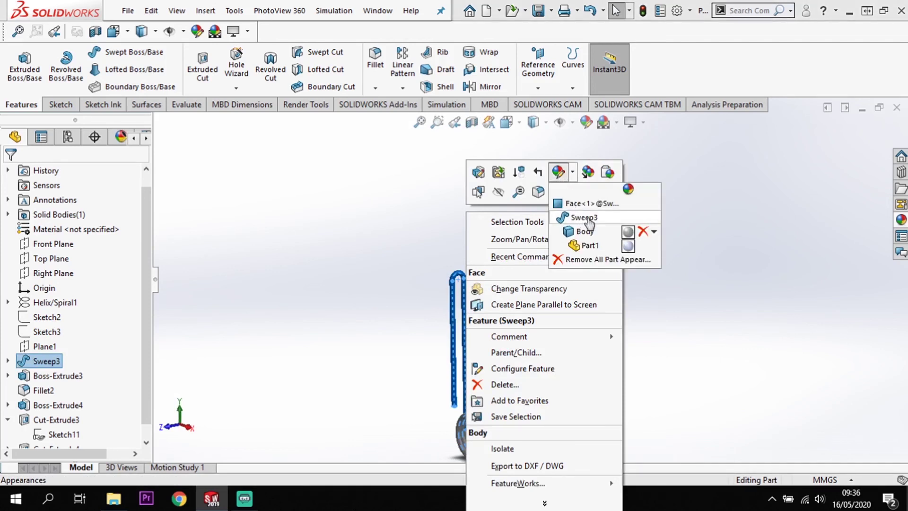
left_click(586, 233)
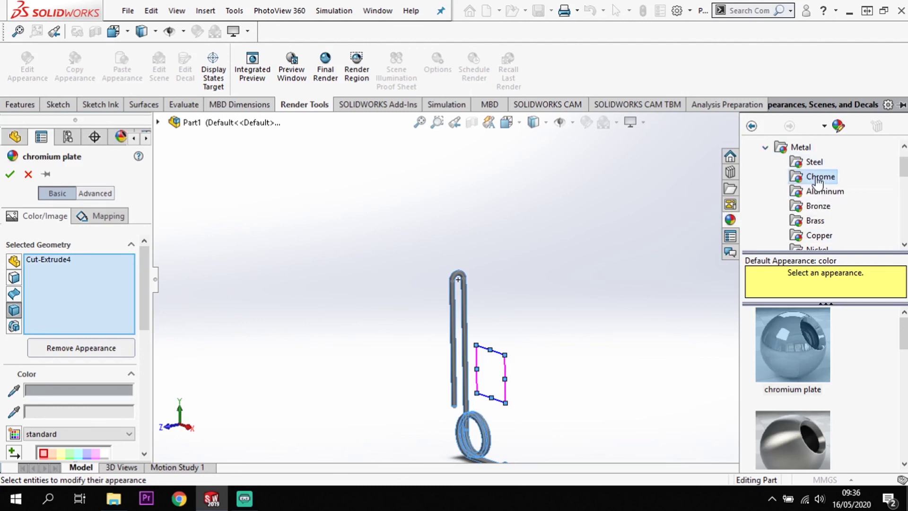
left_click(792, 335)
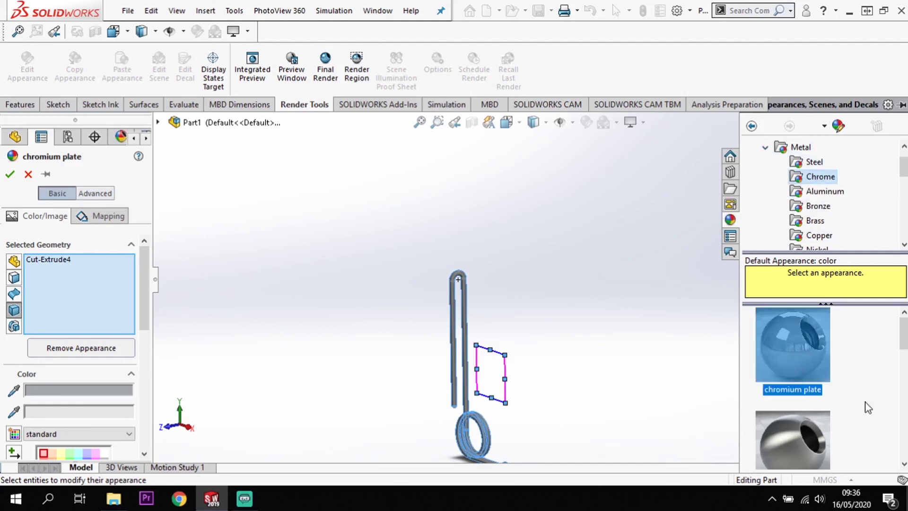
left_click(9, 174)
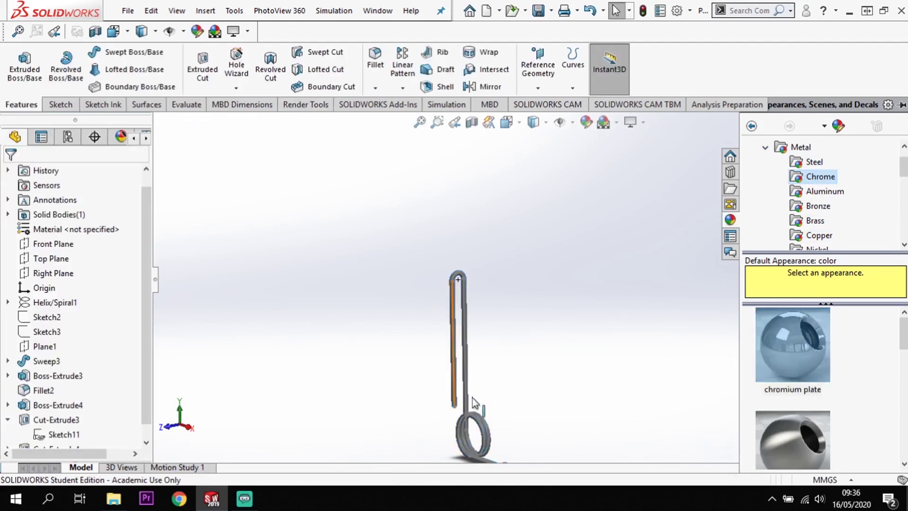
middle_click_drag(473, 398, 518, 282)
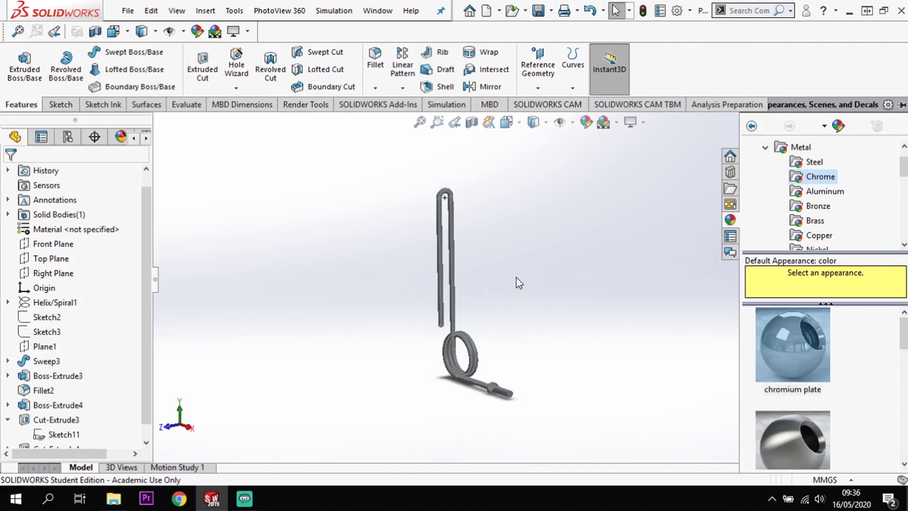
left_click(564, 358)
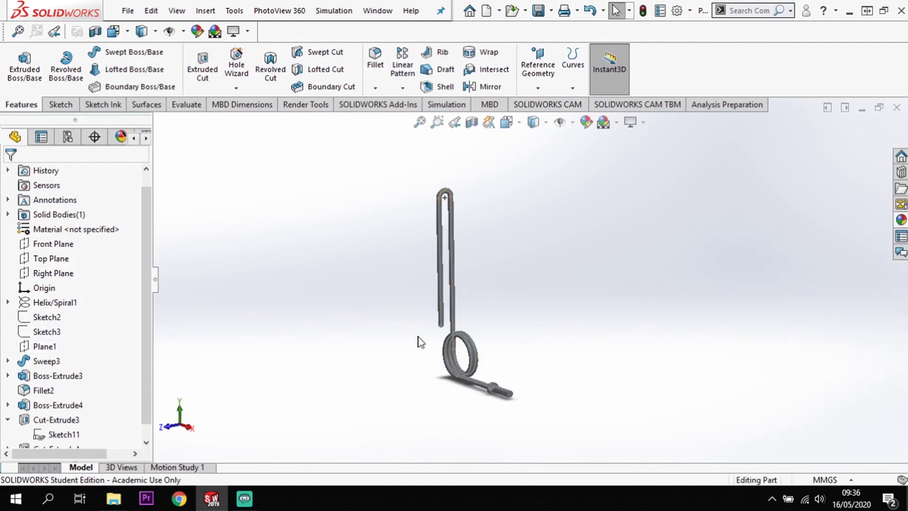
- Hide the 3D path sketch along the wire and the circular sketch at the boss
scroll(494, 319, "down", 5)
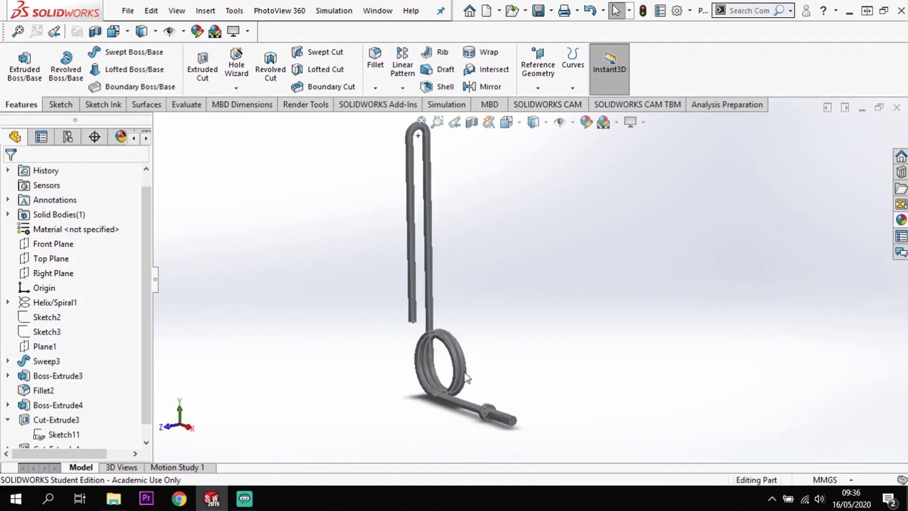
right_click(423, 276)
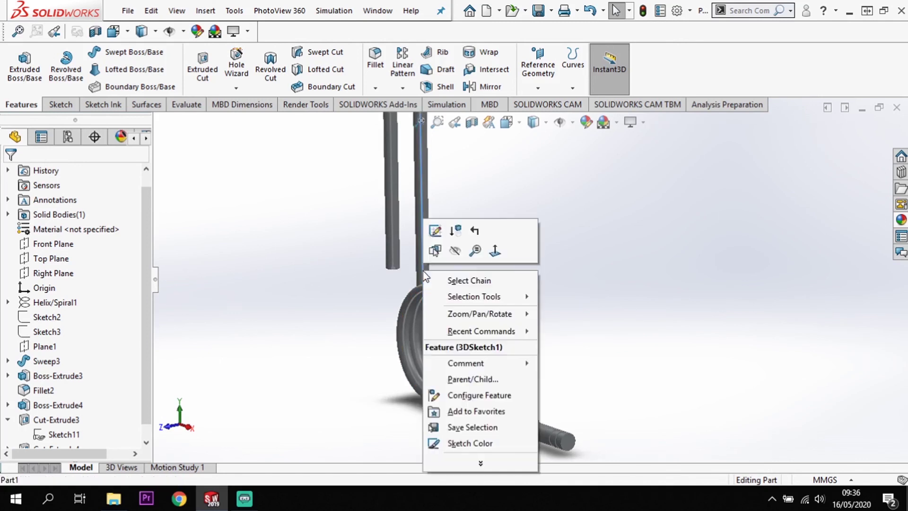
left_click(455, 254)
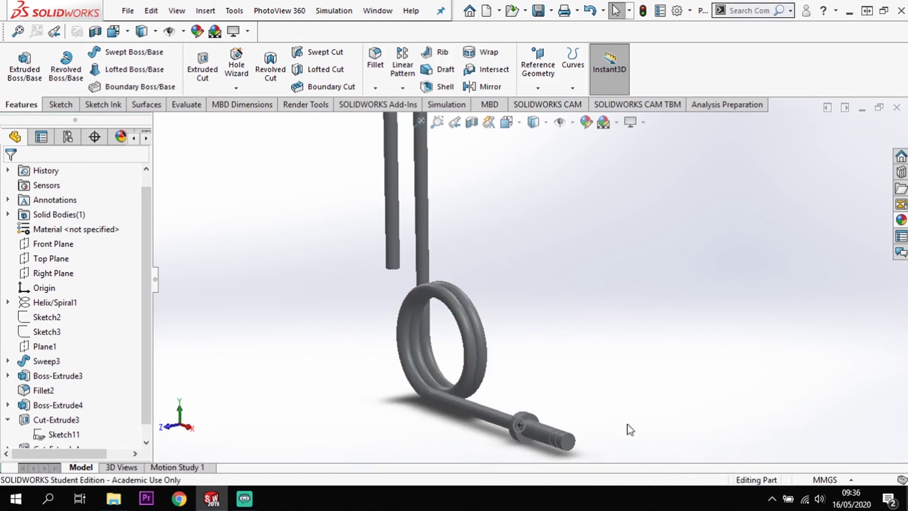
scroll(520, 424, "down", 2)
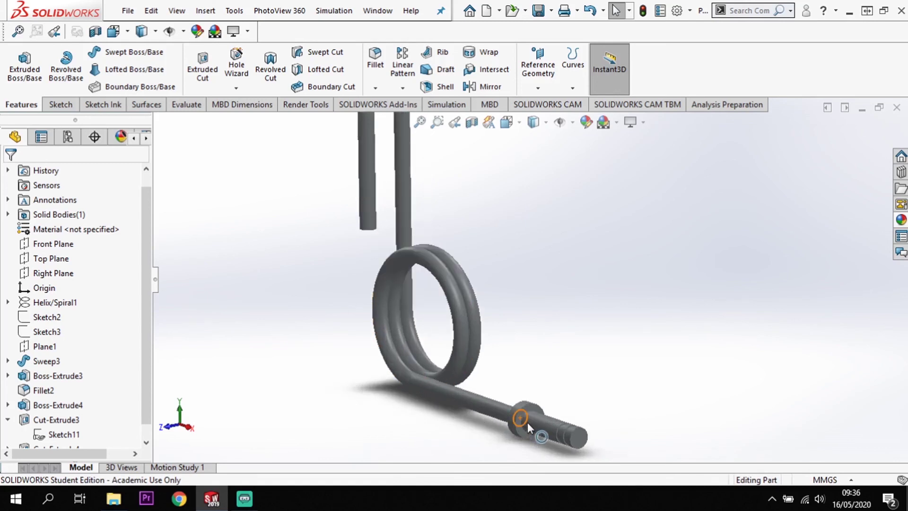
right_click(527, 422)
left_click(558, 291)
scroll(657, 397, "up", 6)
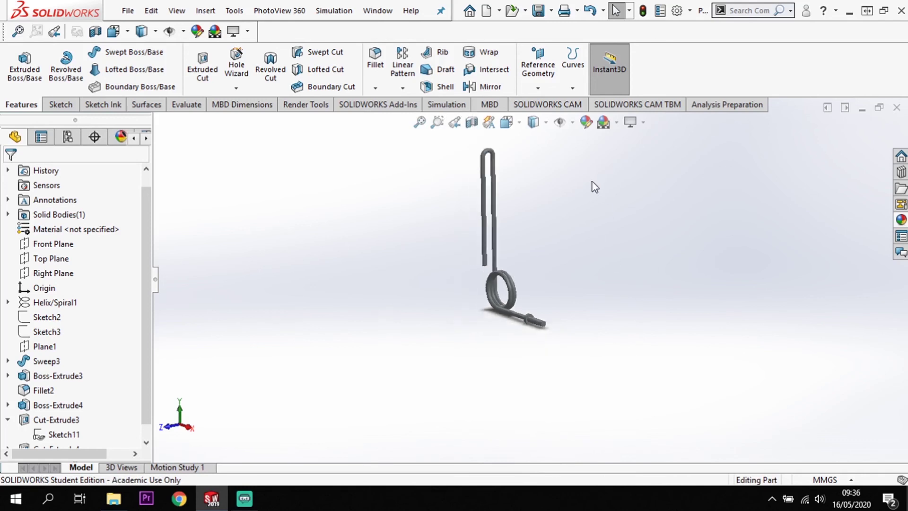
scroll(586, 191, "down", 2)
scroll(390, 207, "down", 4)
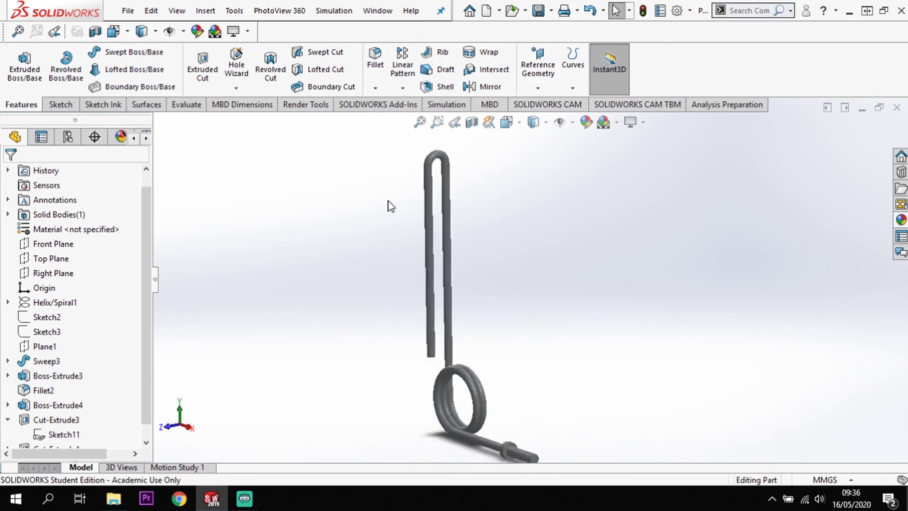
scroll(536, 277, "up", 2)
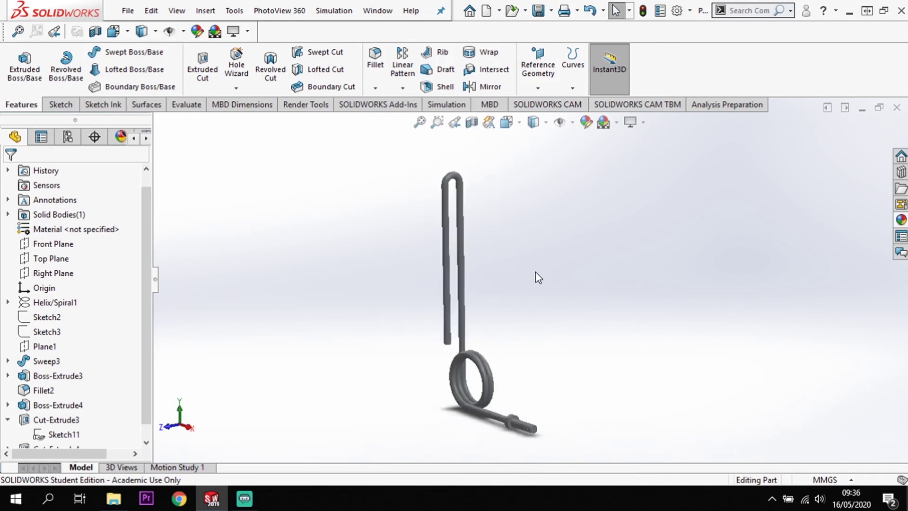